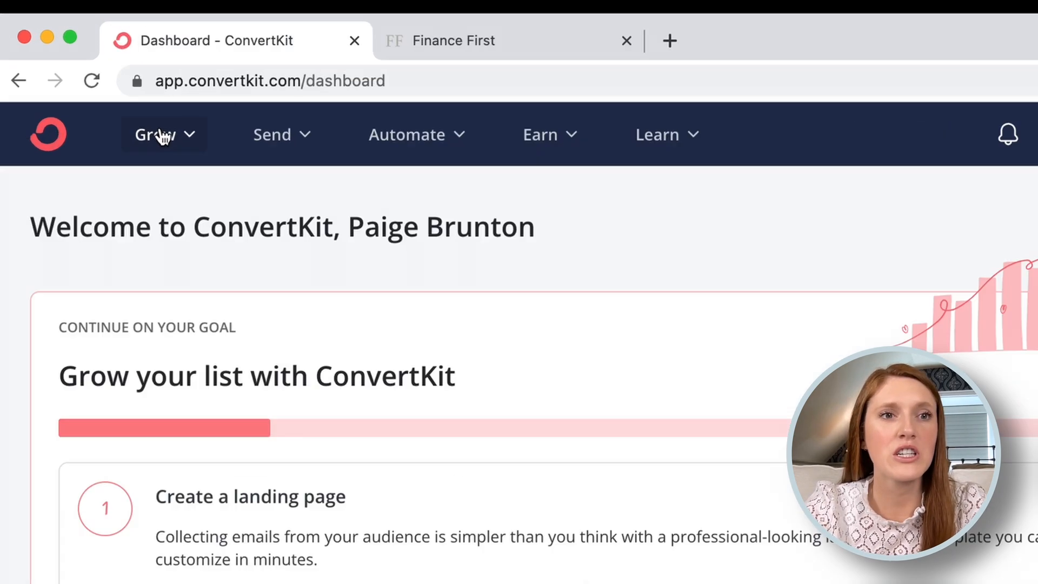
# Step: Open the landing pages and forms overview and start creating a new one
pyautogui.click(103, 77)
pyautogui.click(277, 428)
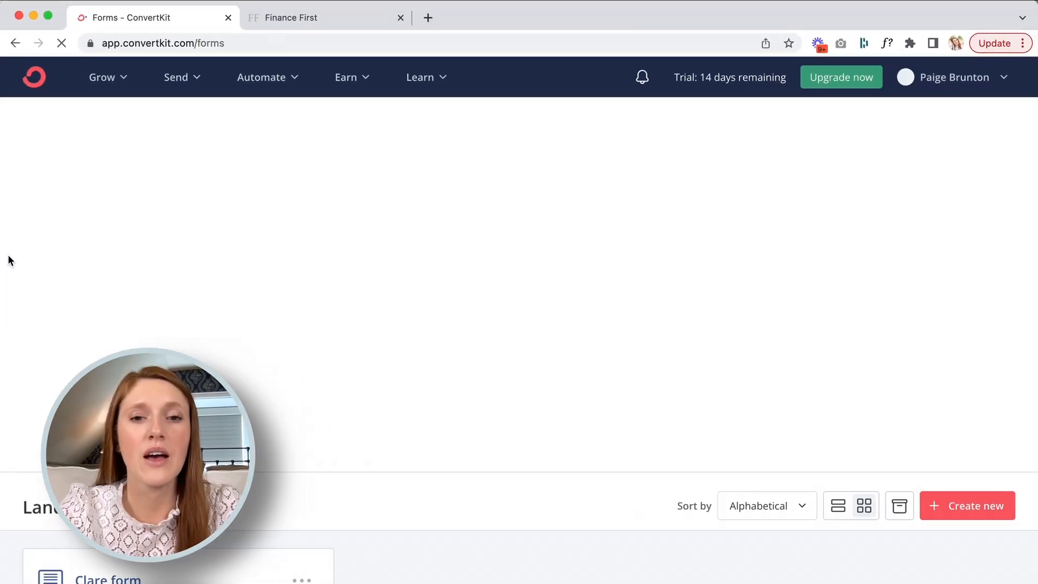
pyautogui.scroll(-2, 58, 261)
pyautogui.click(961, 460)
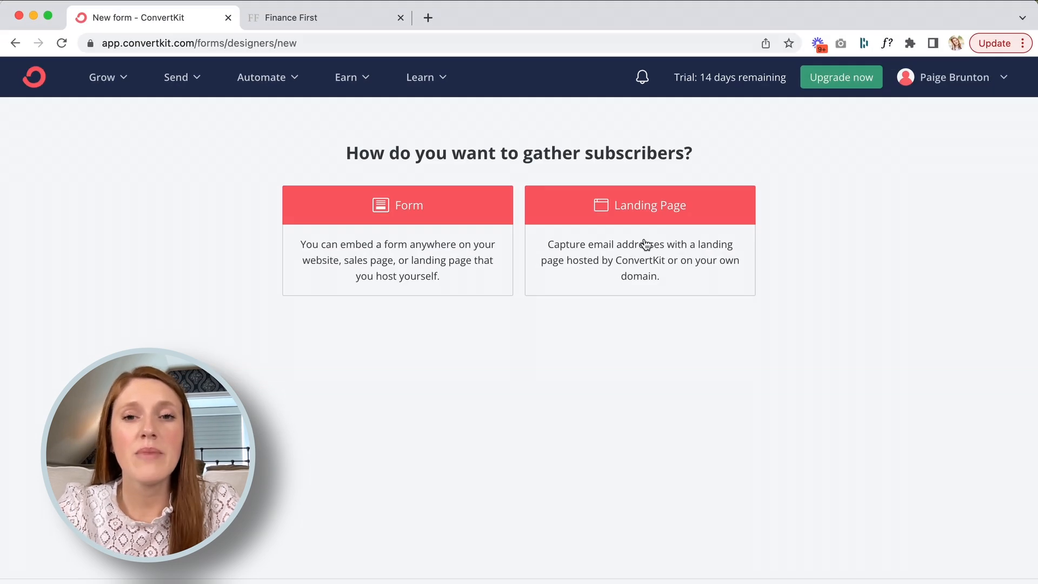
# Step: Browse the available landing page templates, then return to the choice between form and landing page
pyautogui.click(824, 431)
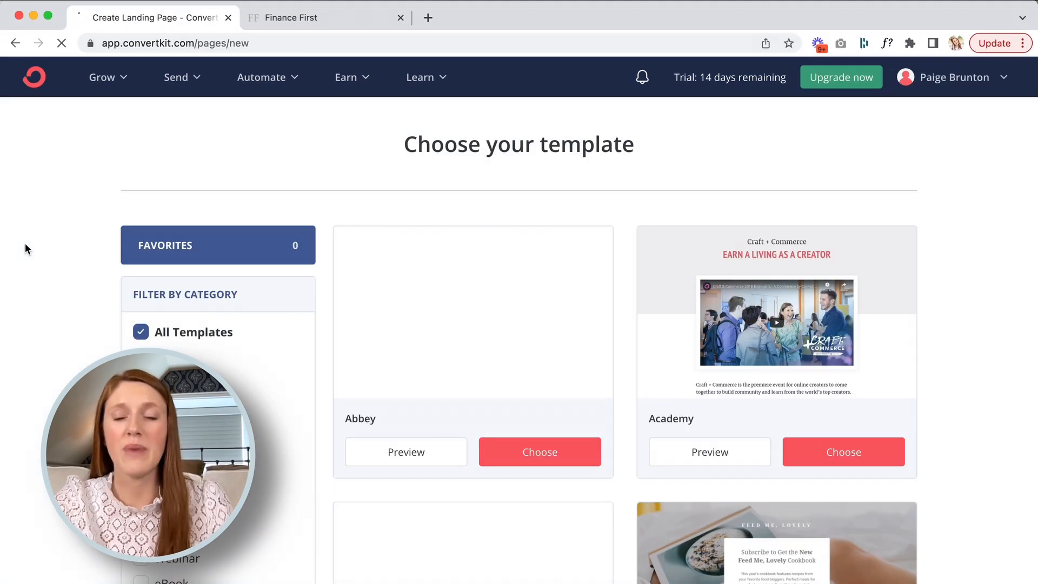
pyautogui.scroll(-5, 25, 248)
pyautogui.scroll(-20, 25, 249)
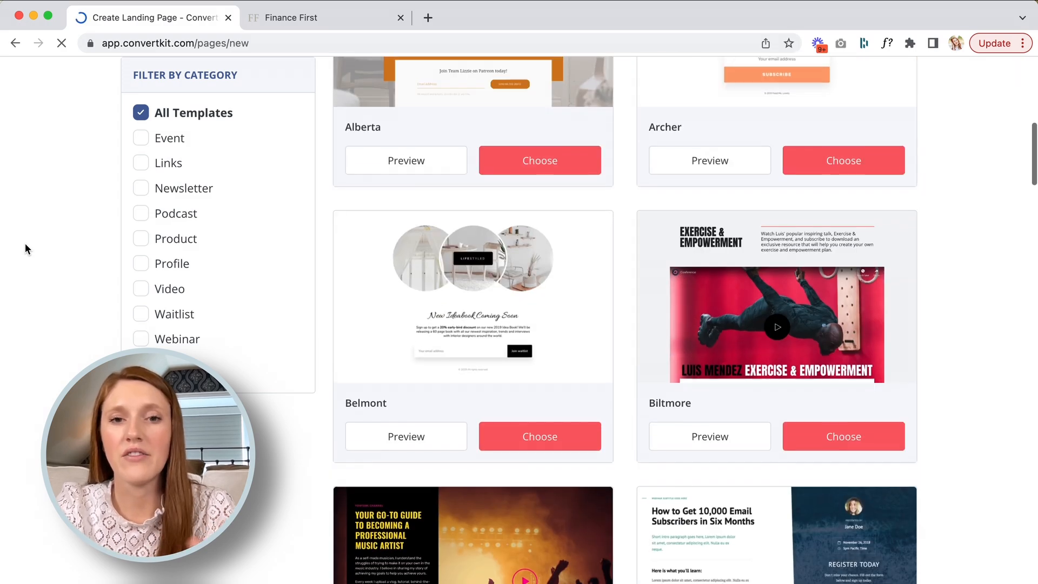
pyautogui.scroll(-15, 26, 248)
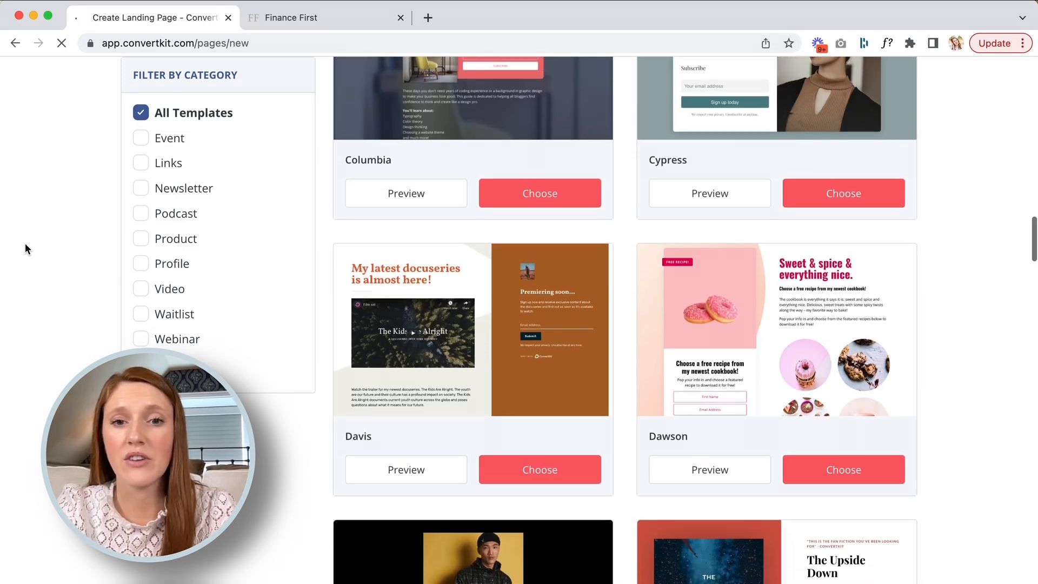
pyautogui.scroll(2, 25, 249)
pyautogui.scroll(20, 25, 248)
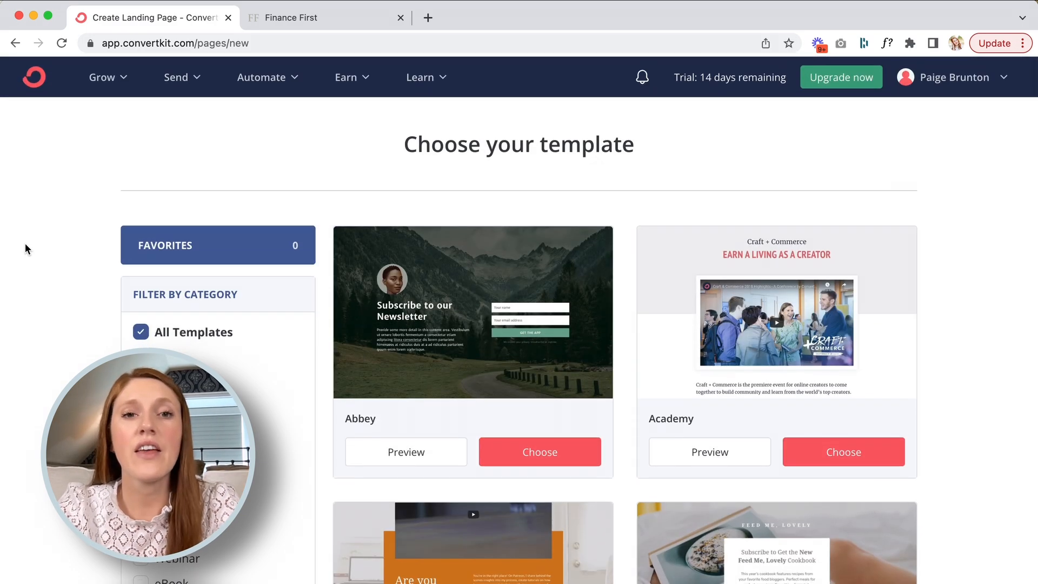
pyautogui.click(15, 43)
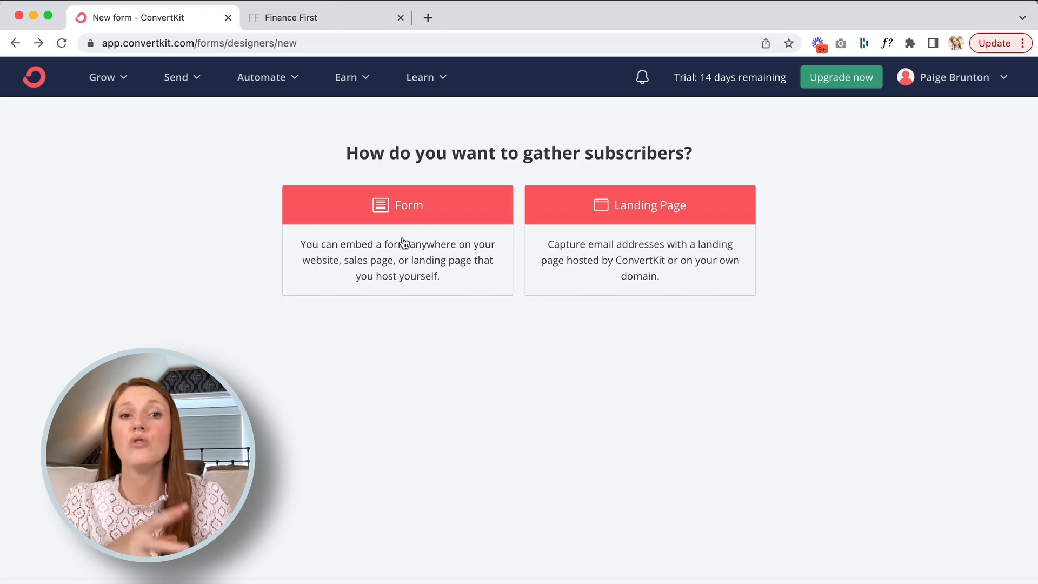
# Step: Create a new form with the Inline display format and the Clare template
pyautogui.click(441, 237)
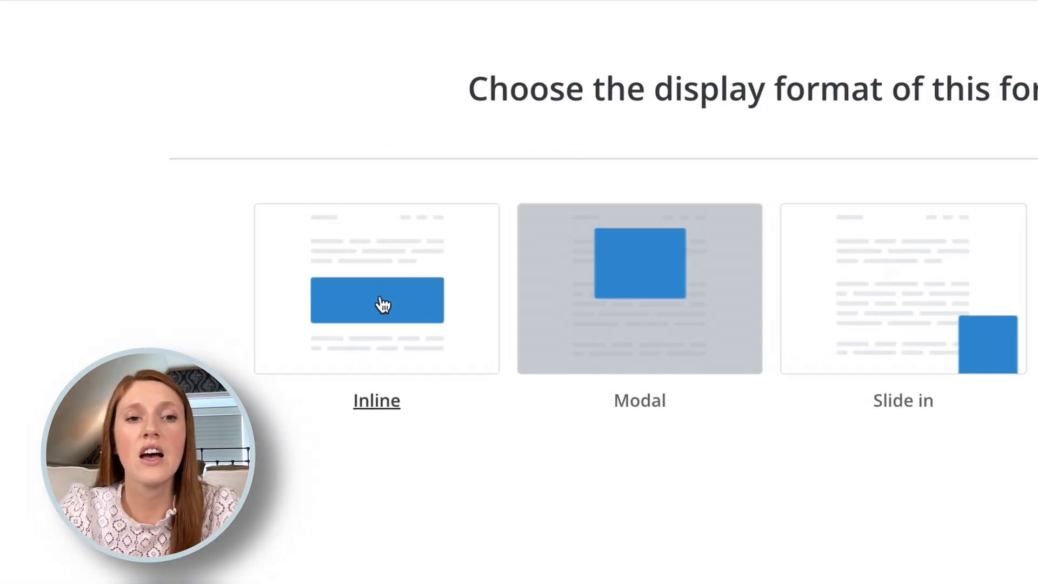
pyautogui.click(382, 303)
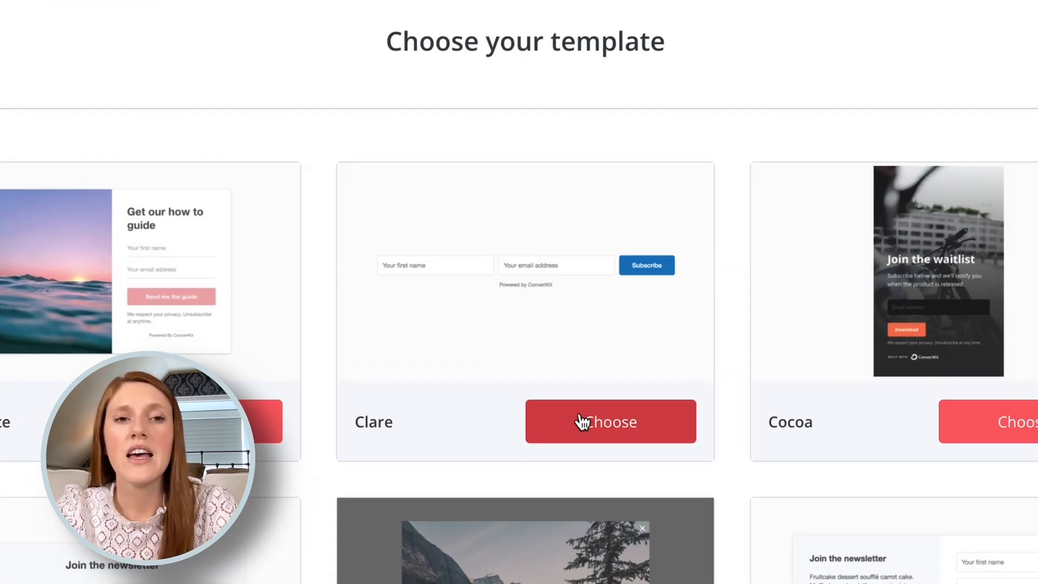
pyautogui.click(581, 423)
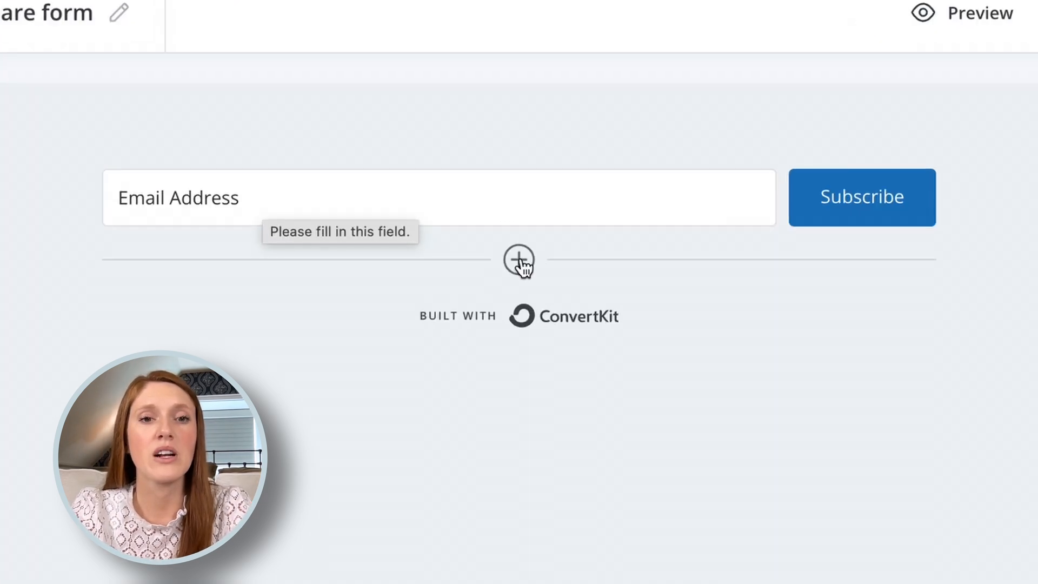
# Step: Add a First Name custom field to the form and place it before the Email Address field
pyautogui.click(521, 262)
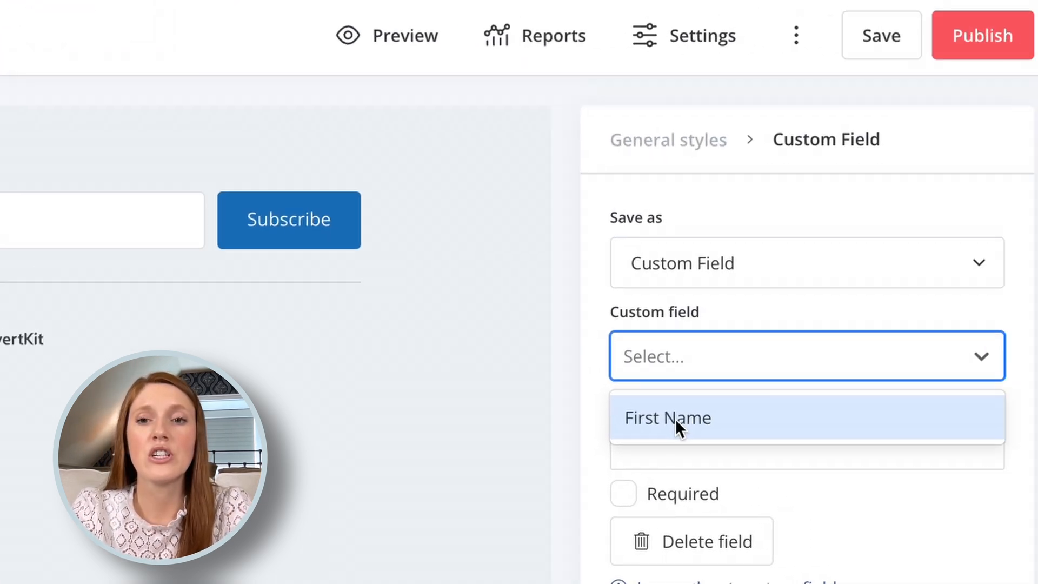
pyautogui.click(676, 419)
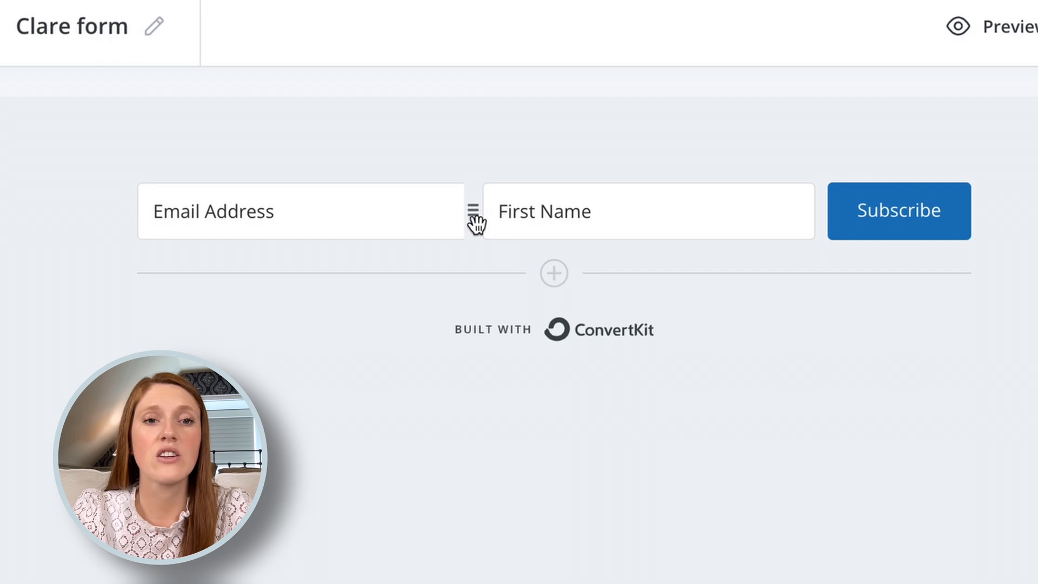
pyautogui.moveTo(476, 212); pyautogui.dragTo(139, 219)
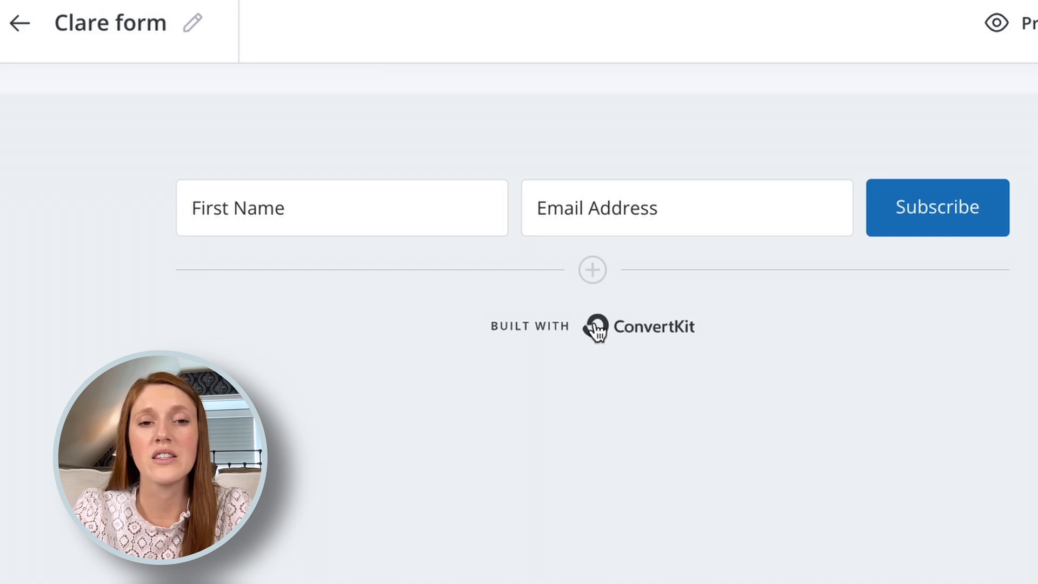
# Step: Turn off the "Built with ConvertKit" badge on the form
pyautogui.click(597, 329)
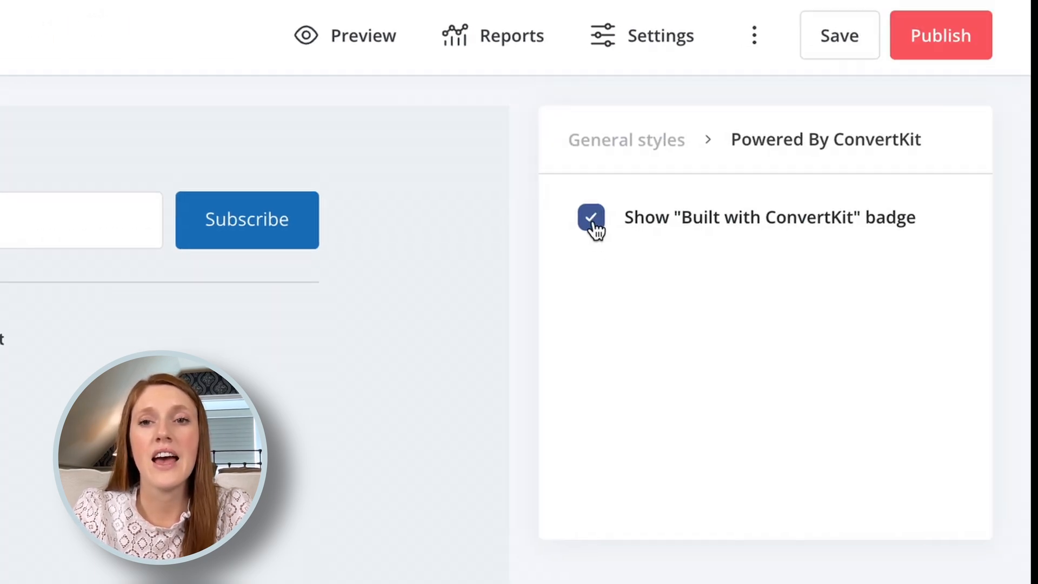
pyautogui.click(593, 220)
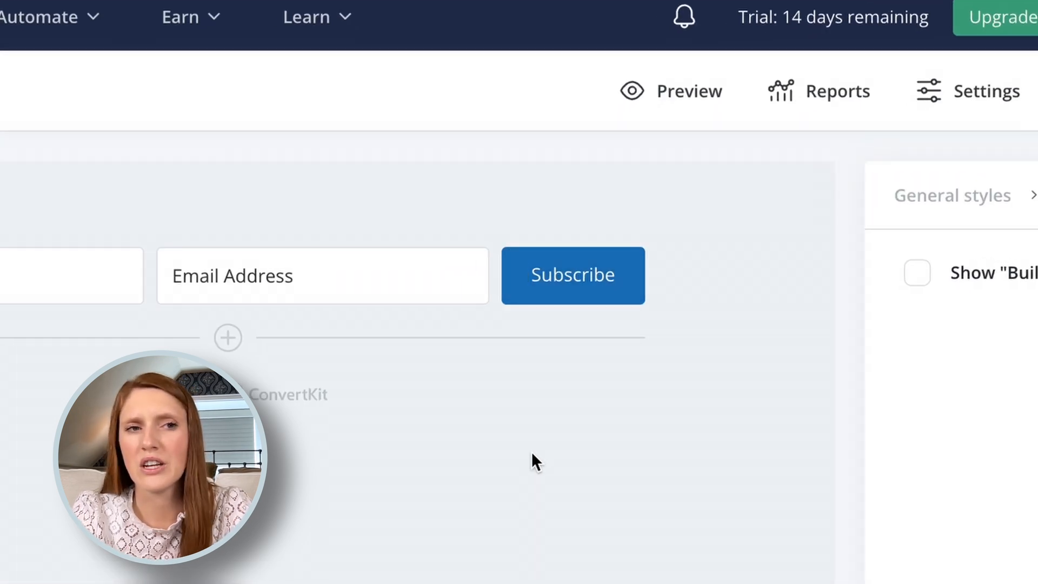
# Step: Set the Subscribe button's background color to the green #6ED286
pyautogui.click(518, 271)
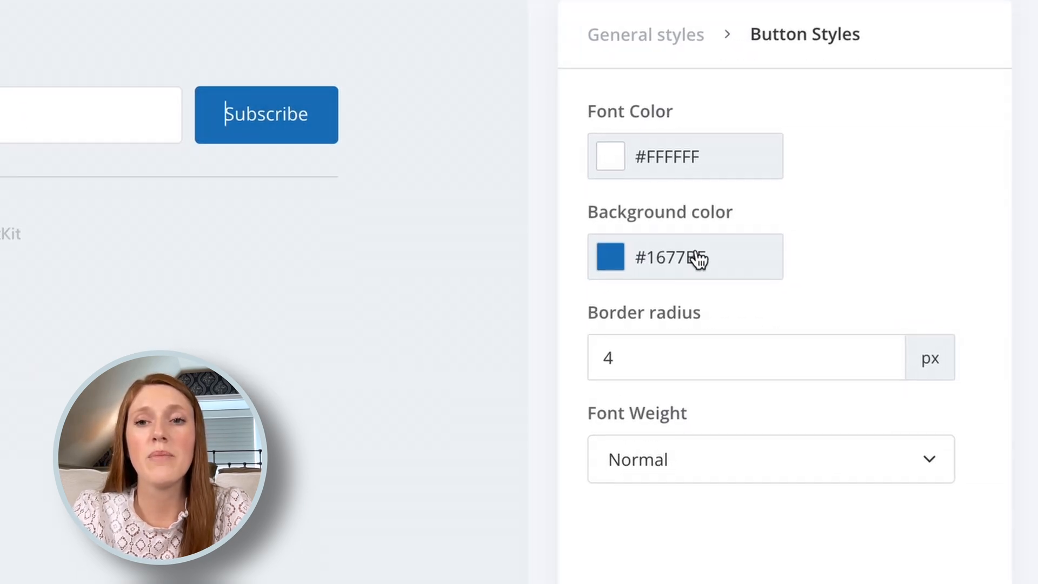
pyautogui.click(727, 259)
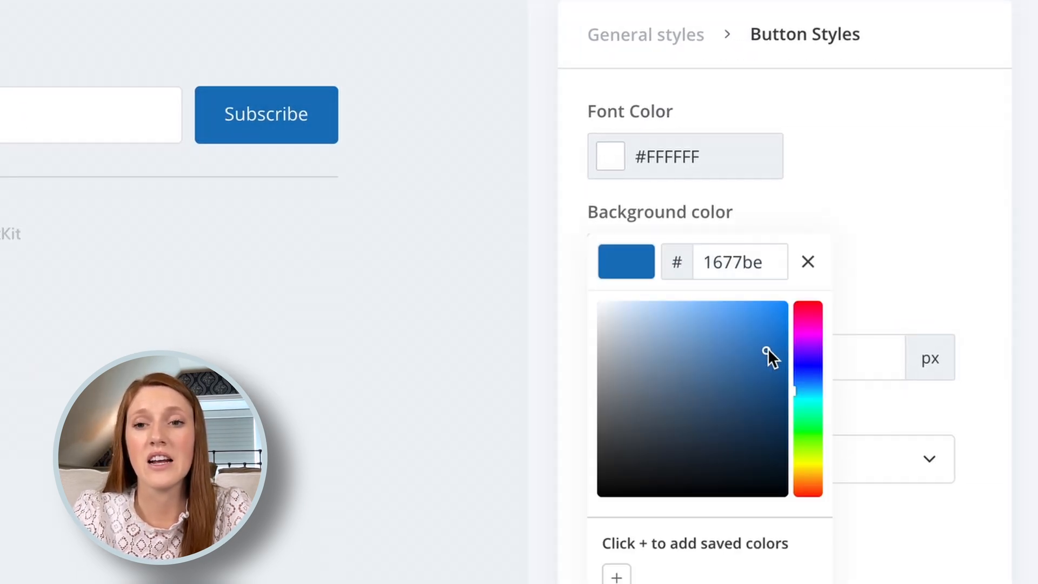
pyautogui.moveTo(807, 377); pyautogui.dragTo(810, 345)
pyautogui.moveTo(772, 378)
pyautogui.mouseDown()
pyautogui.moveTo(676, 384)
pyautogui.moveTo(700, 396)
pyautogui.moveTo(688, 335)
pyautogui.mouseUp()
pyautogui.moveTo(806, 358); pyautogui.dragTo(798, 425)
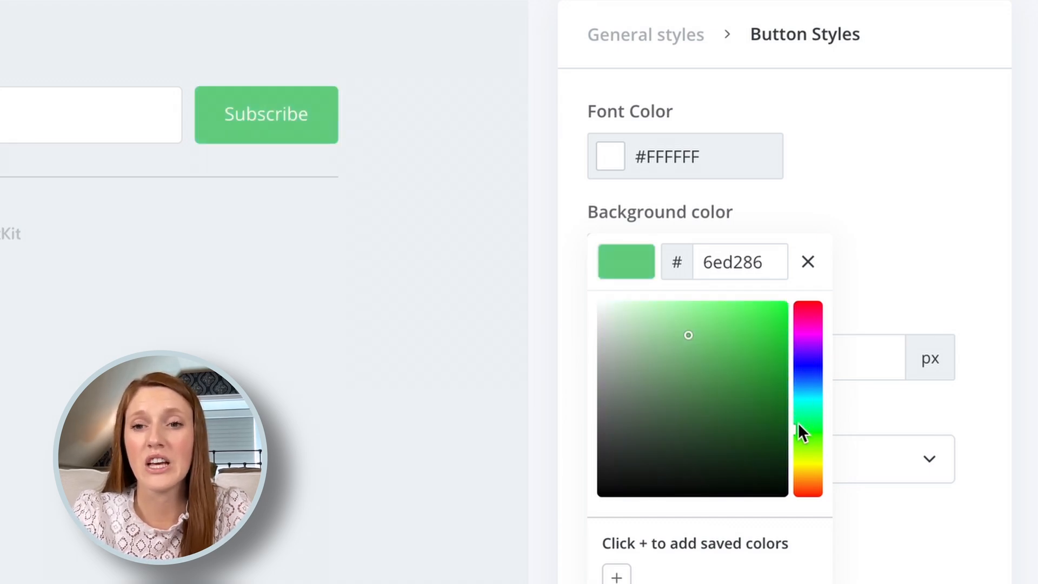
pyautogui.doubleClick(754, 268)
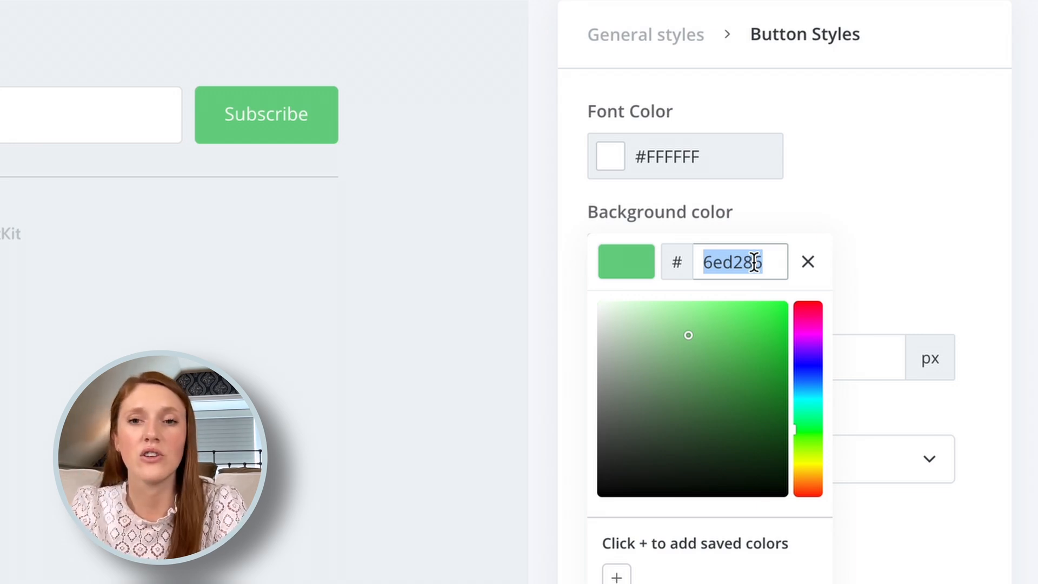
pyautogui.click(764, 263)
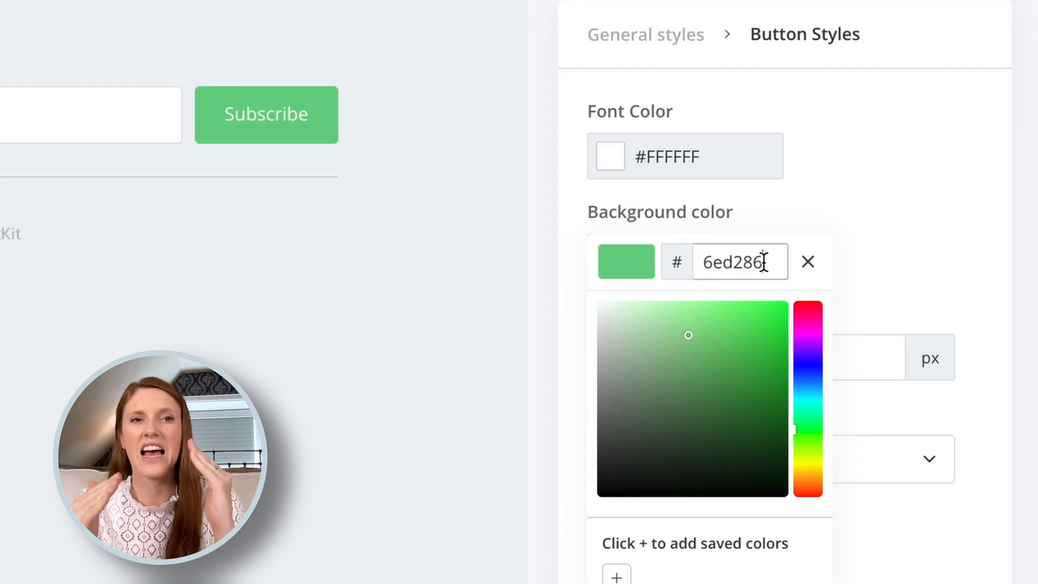
pyautogui.click(886, 240)
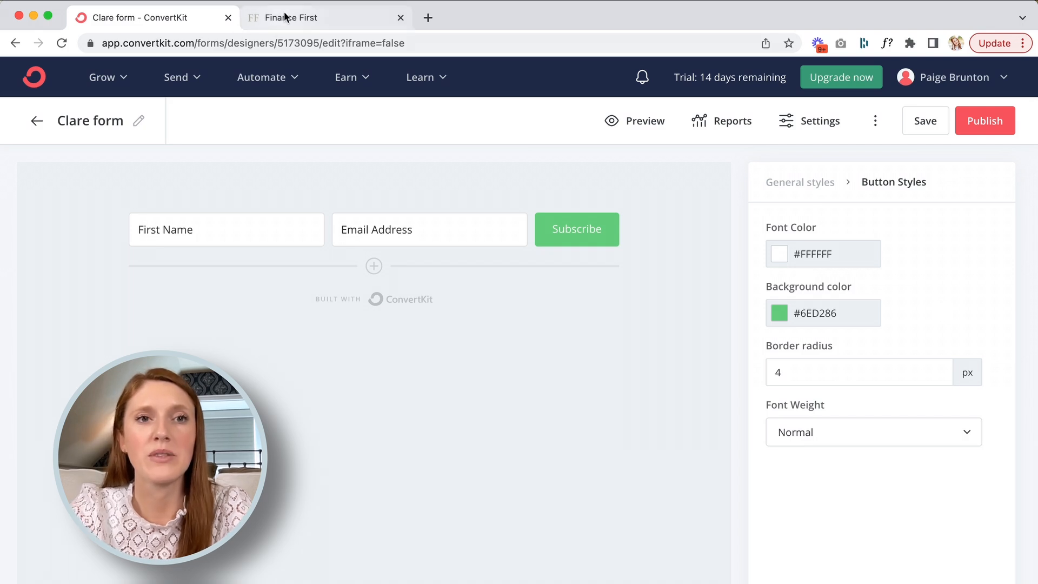
# Step: Switch to the Finance First site in Squarespace and open the palette editor in its site-wide color styles
pyautogui.click(285, 17)
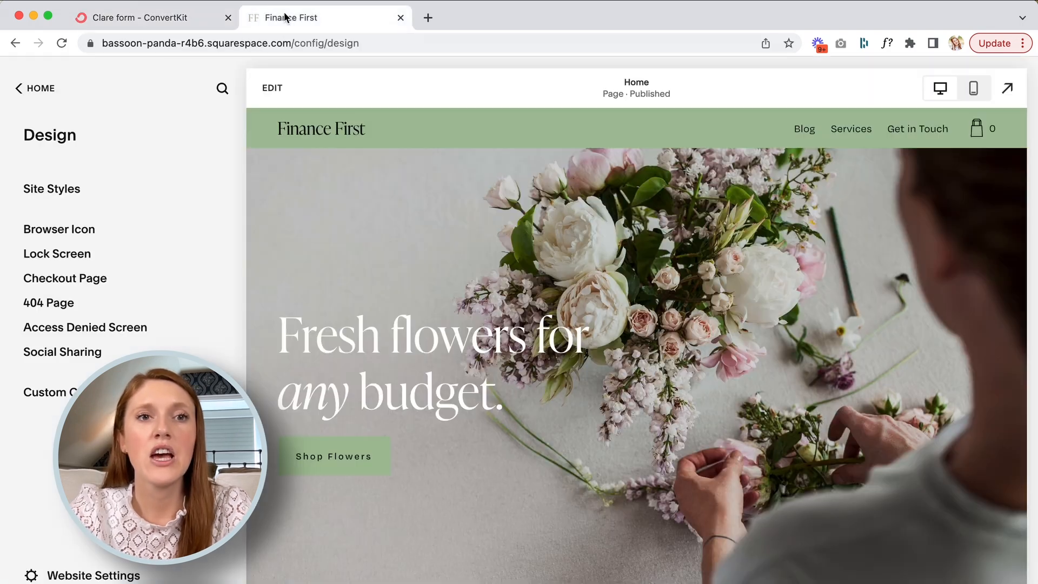
pyautogui.click(38, 88)
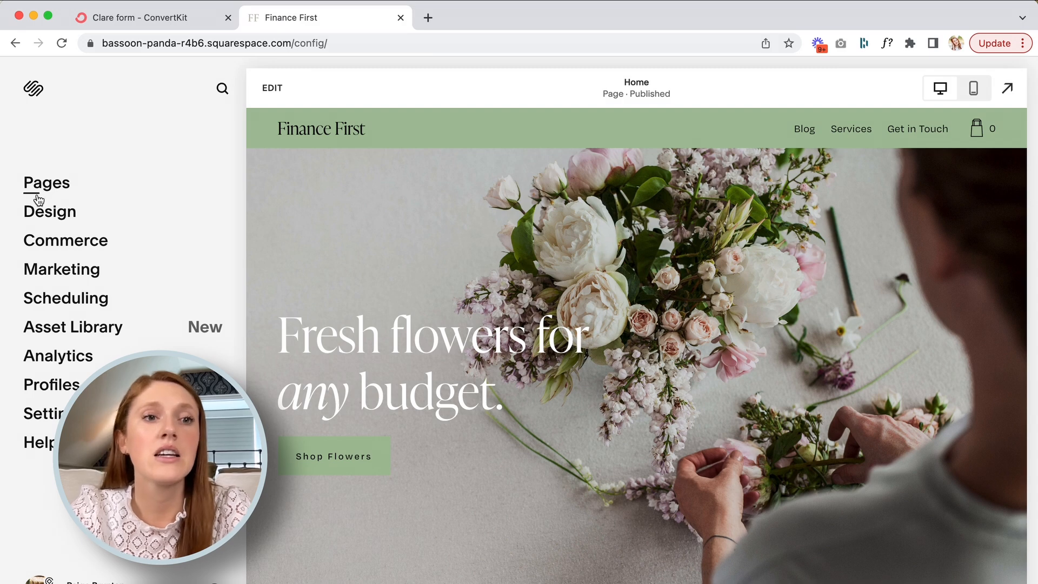
pyautogui.click(41, 212)
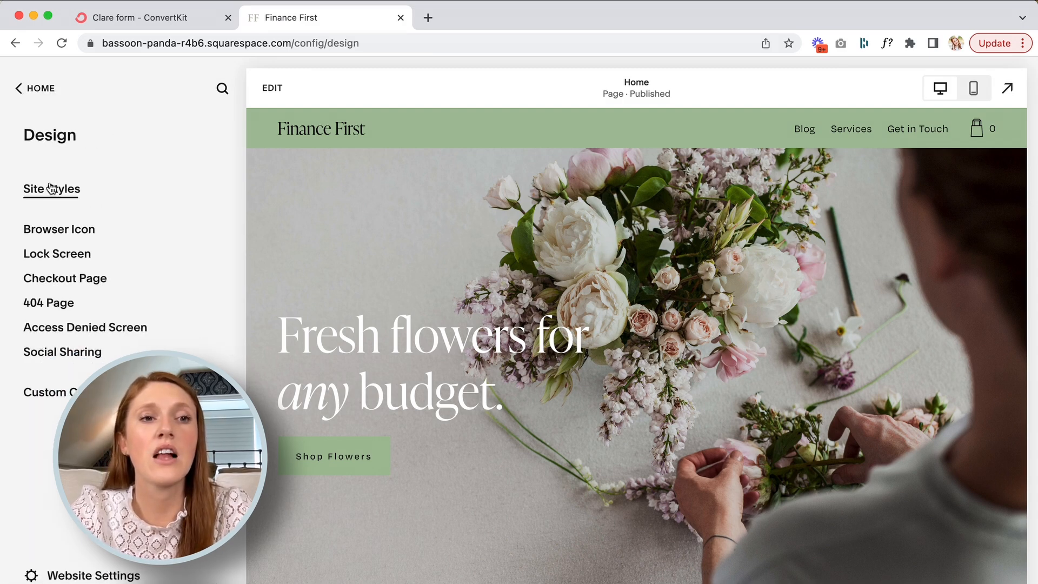
pyautogui.click(58, 189)
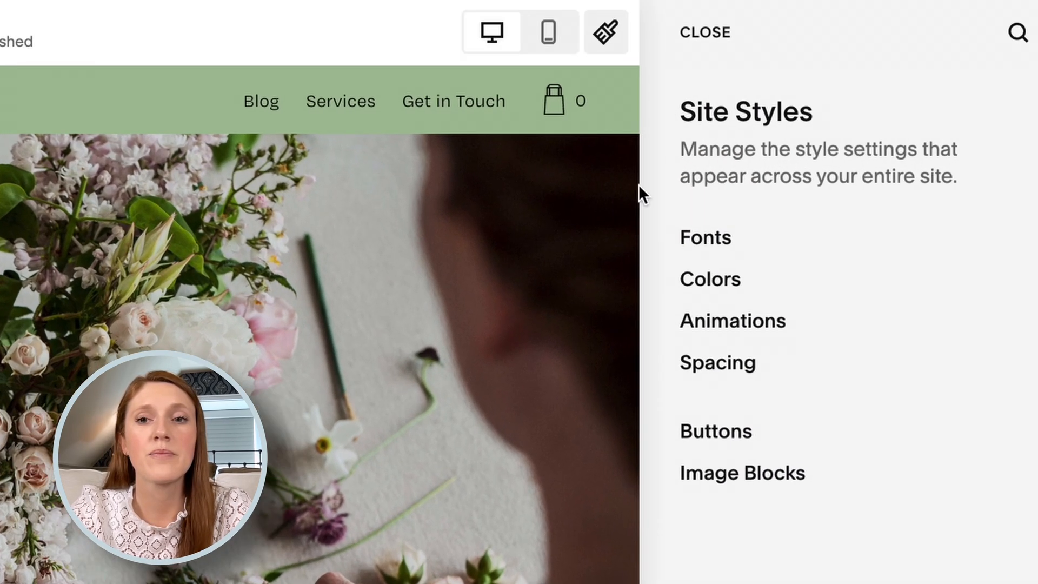
pyautogui.click(830, 235)
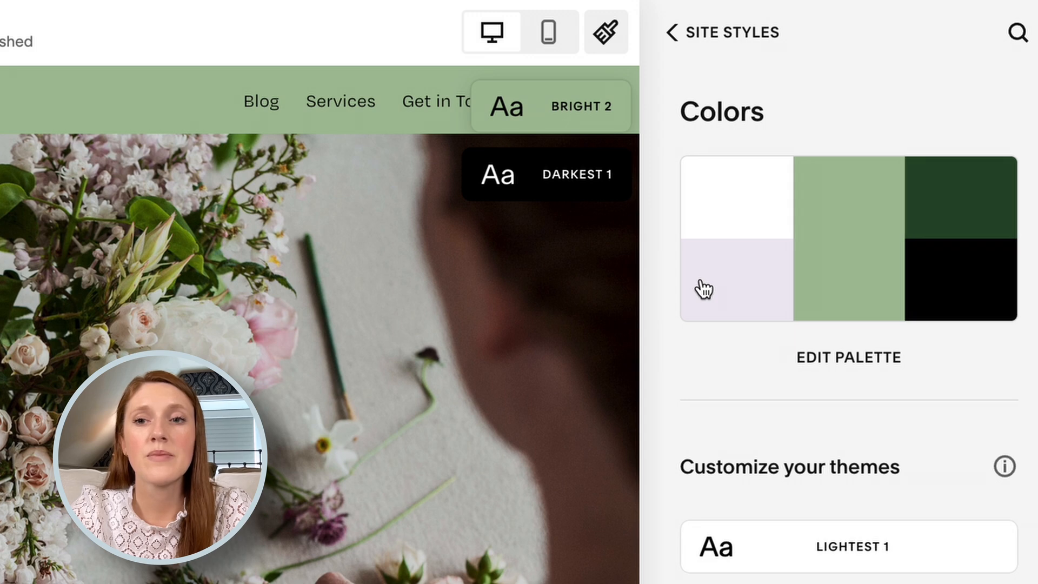
pyautogui.click(881, 363)
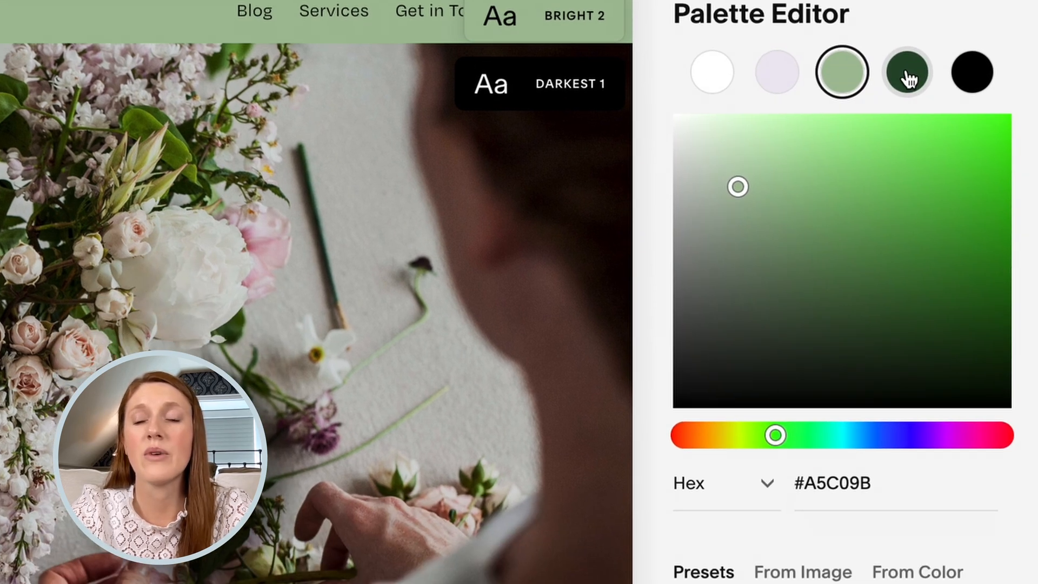
# Step: Examine the hex codes of the different colors in the site palette
pyautogui.click(914, 165)
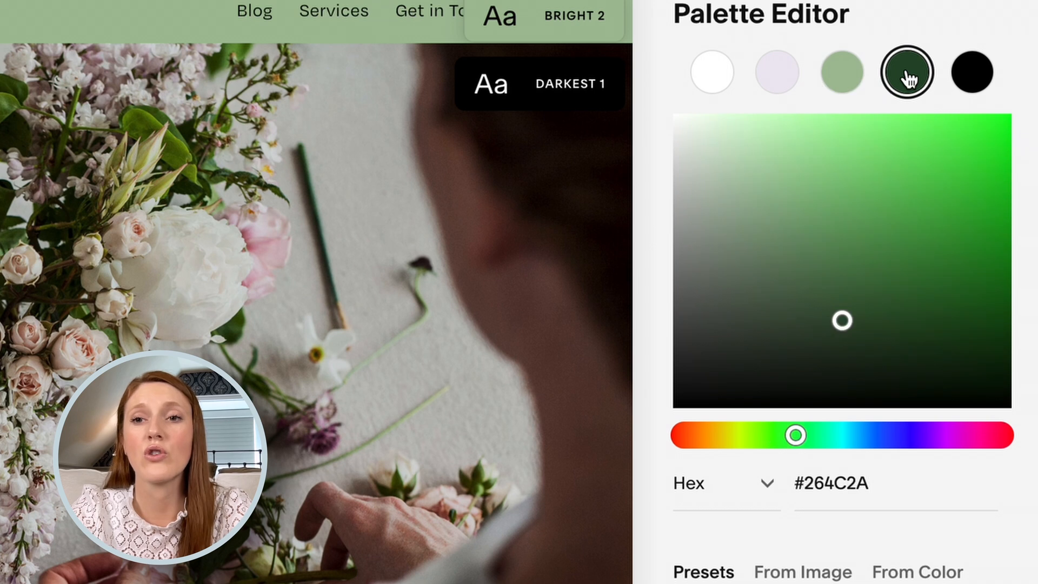
pyautogui.click(842, 81)
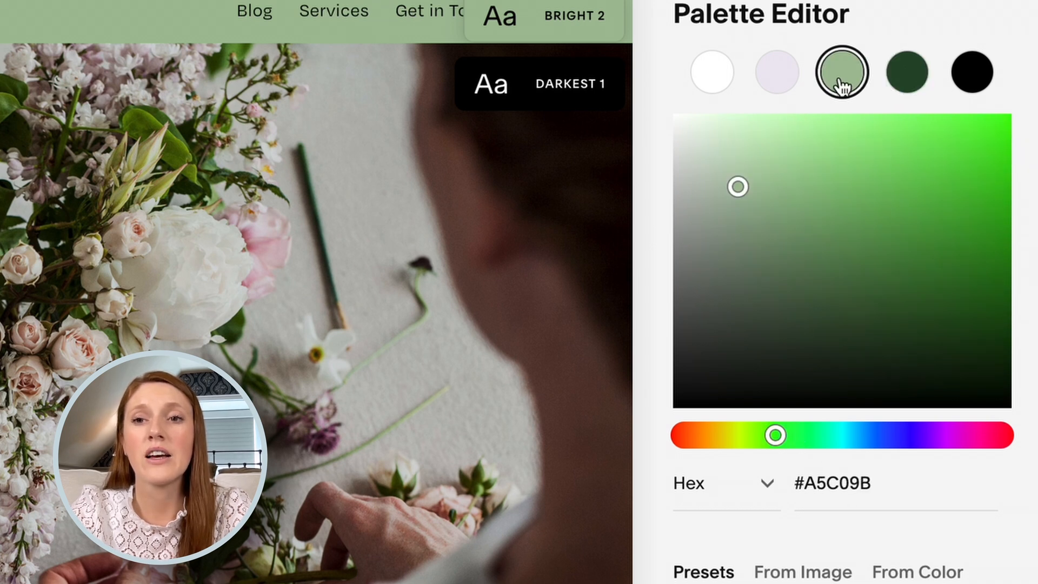
pyautogui.click(782, 80)
pyautogui.click(726, 80)
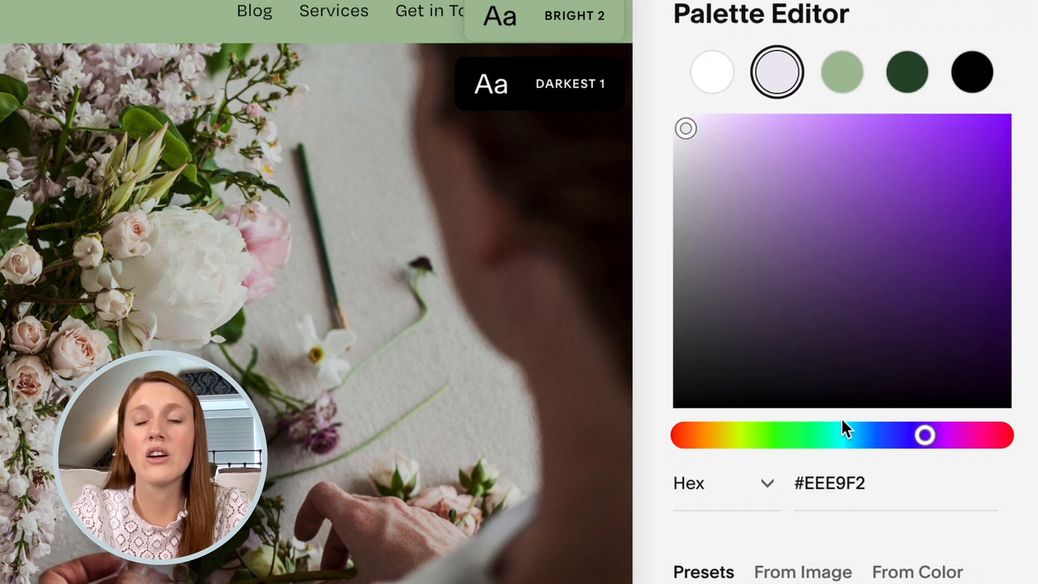
pyautogui.click(841, 86)
pyautogui.click(909, 89)
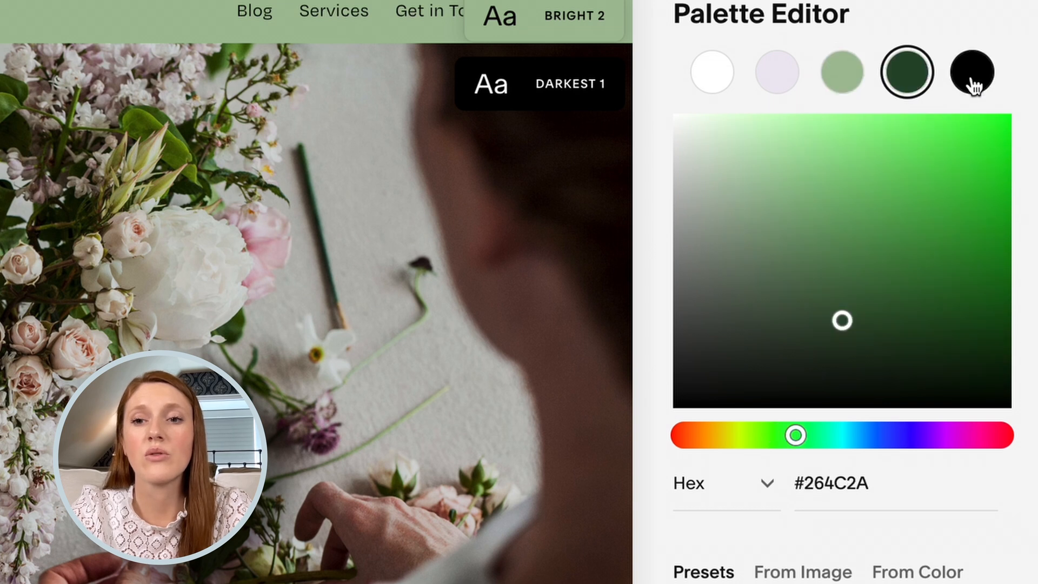
pyautogui.click(971, 81)
# Step: Copy the hex code #264C2A of the dark green palette color
pyautogui.click(918, 86)
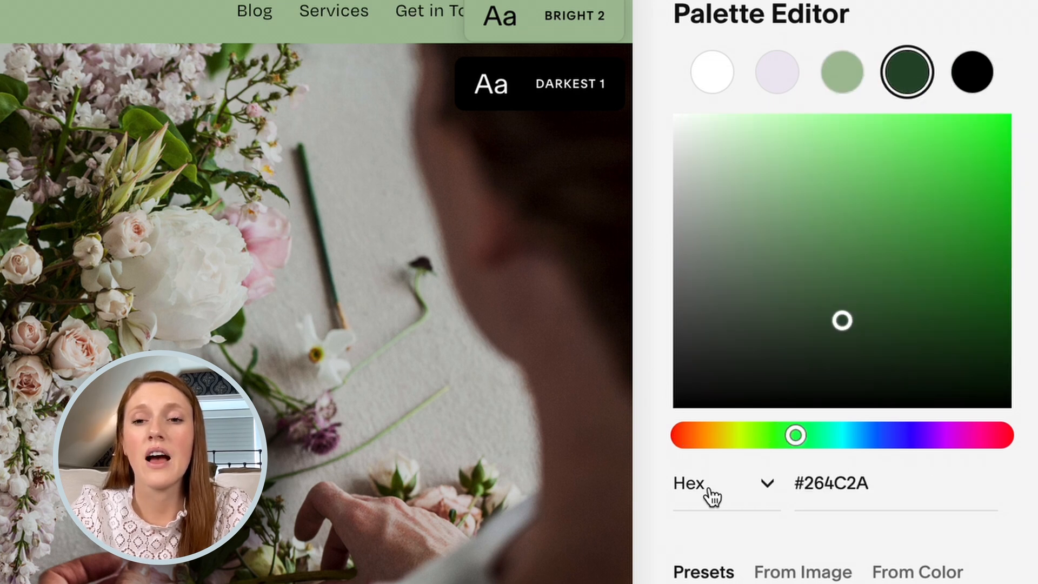
pyautogui.tripleClick(848, 484)
pyautogui.hotkey('ctrl', 'c')
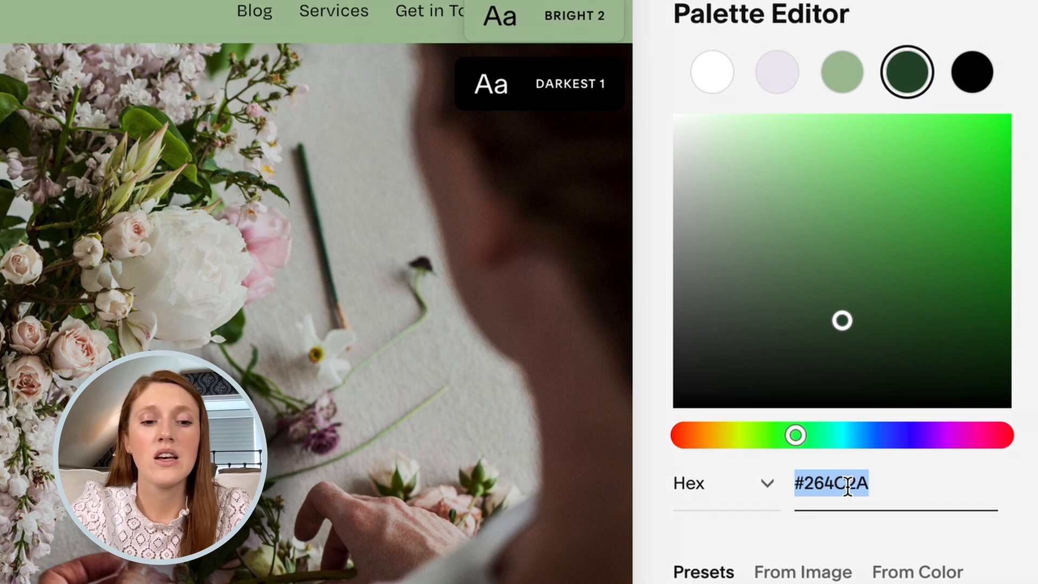
pyautogui.click(874, 483)
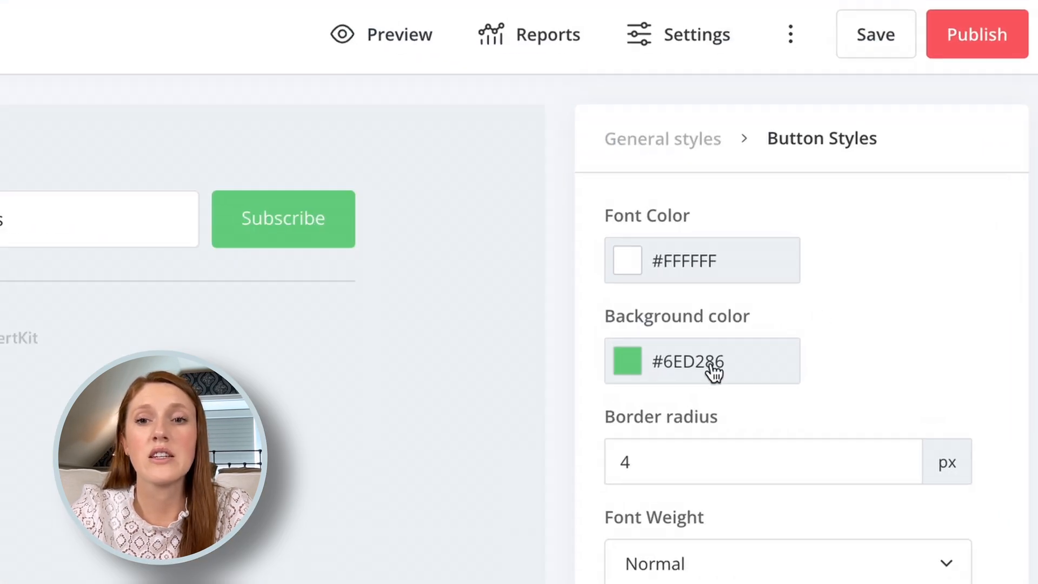
# Step: Set the Subscribe button's background color to the copied dark green #264C2A
pyautogui.click(773, 342)
pyautogui.click(840, 340)
pyautogui.doubleClick(823, 345)
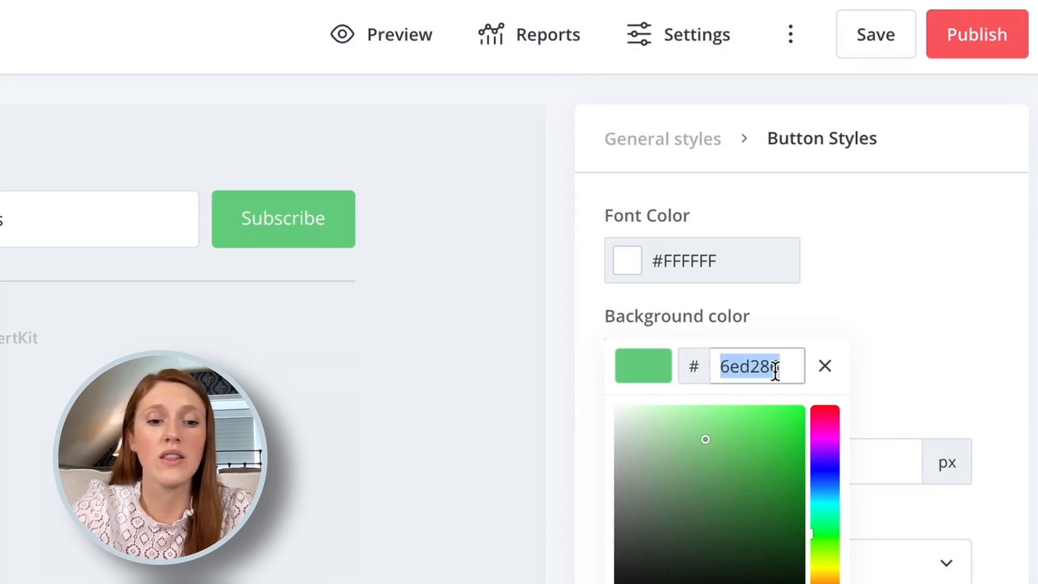
pyautogui.hotkey('ctrl', 'v')
pyautogui.press('Return')
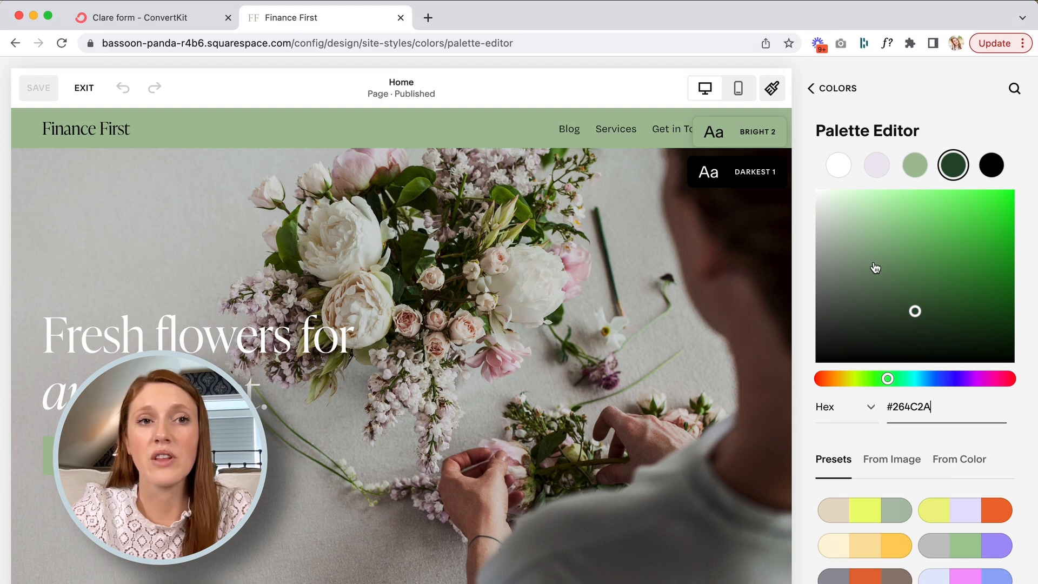
# Step: Save and publish the ConvertKit form, and copy its JavaScript embed code
pyautogui.click(212, 21)
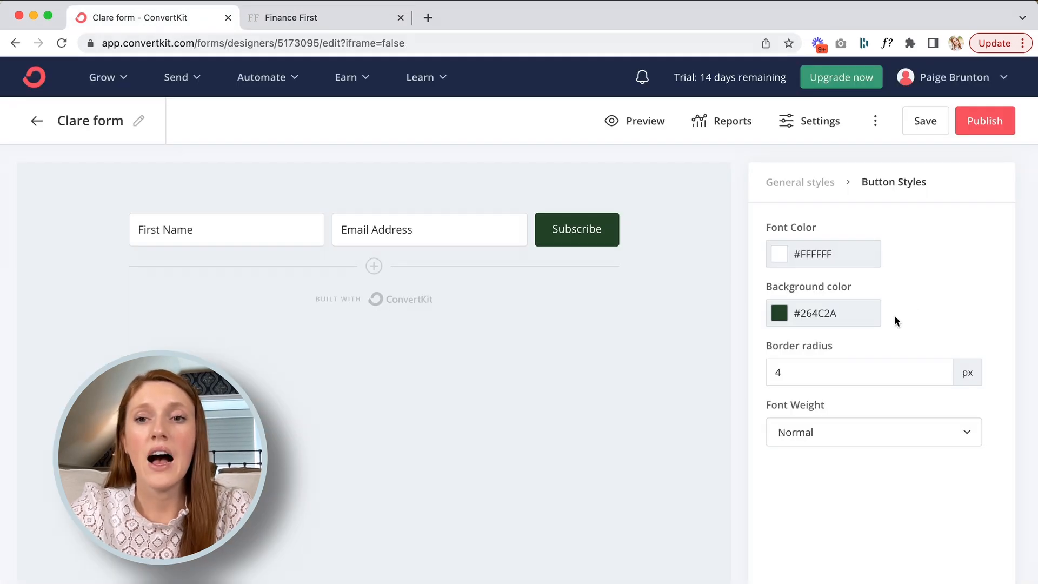
pyautogui.click(925, 120)
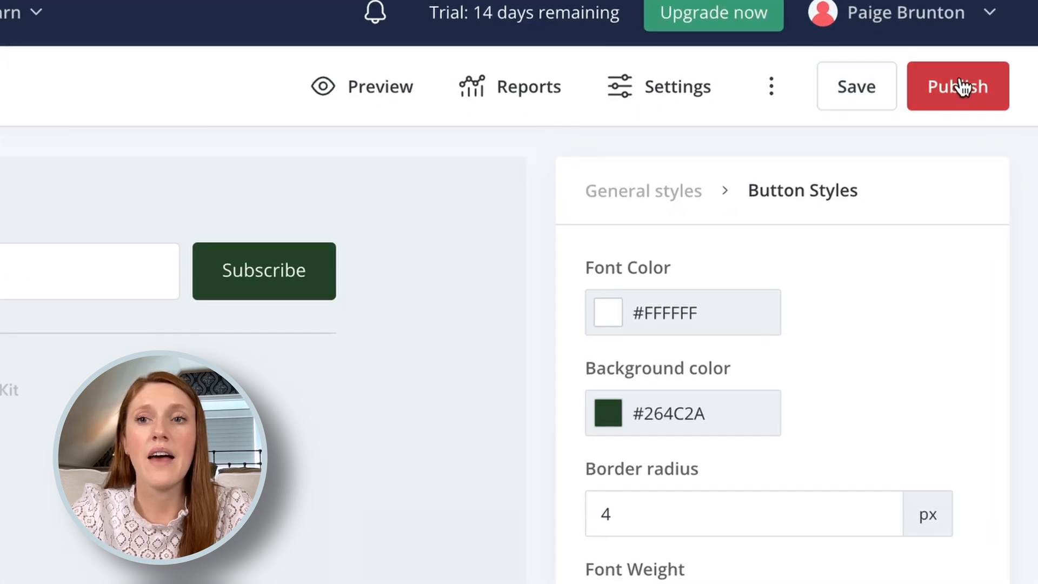
pyautogui.click(954, 84)
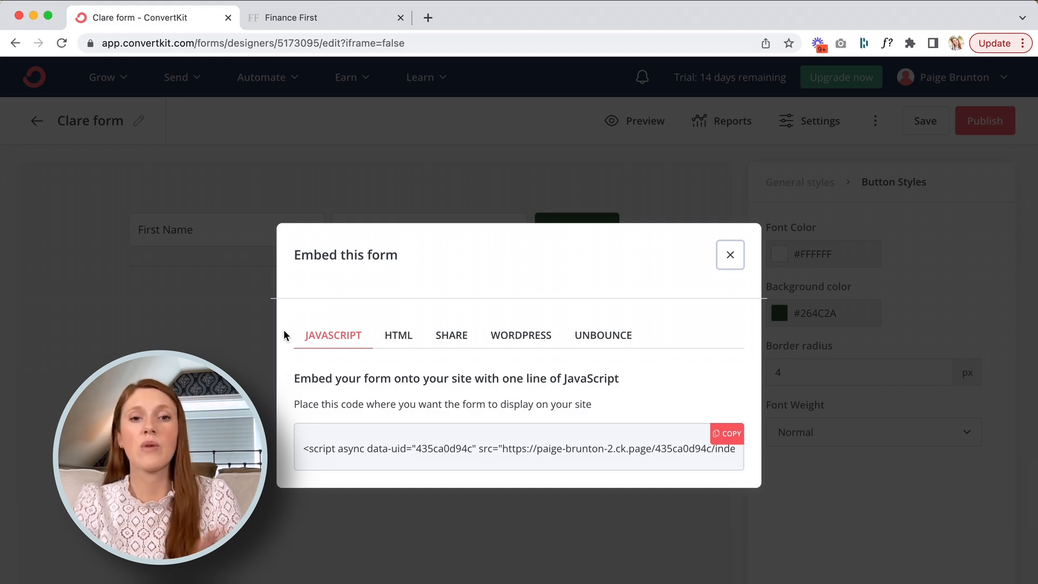
pyautogui.click(515, 336)
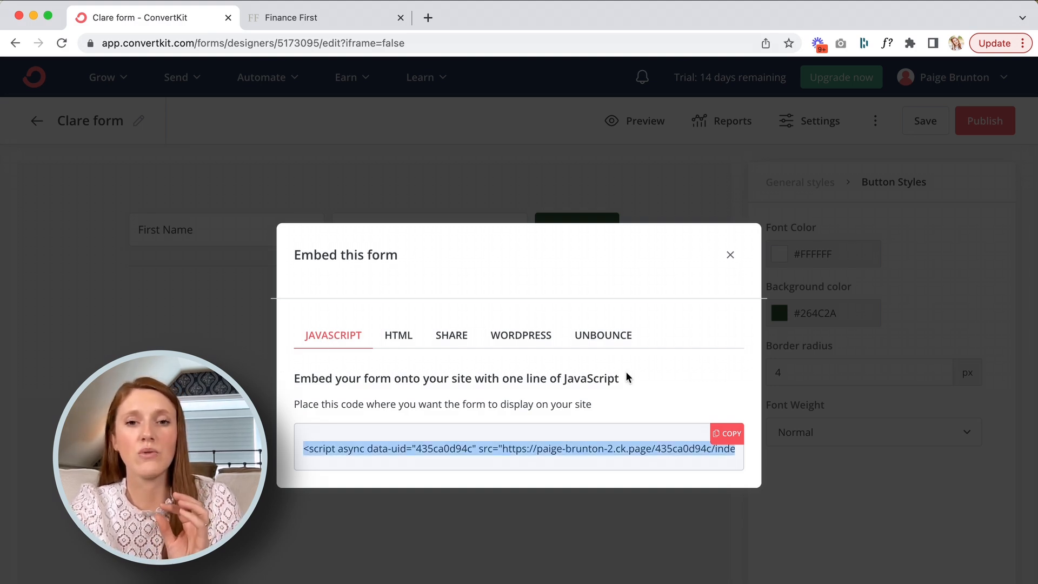
pyautogui.click(726, 433)
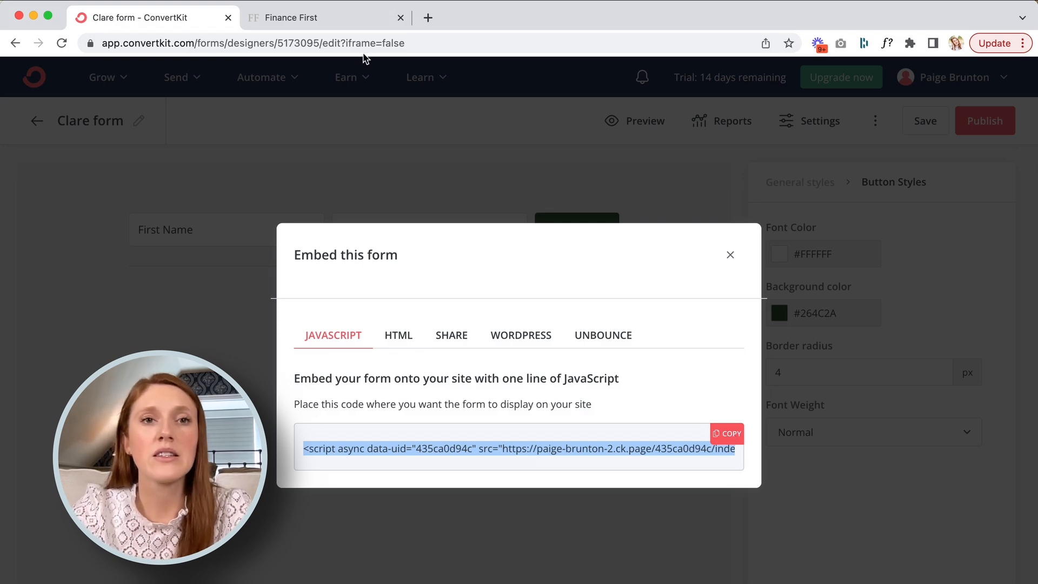
# Step: Switch to the Finance First site in Squarespace and delete the newsletter block from the site footer
pyautogui.click(327, 20)
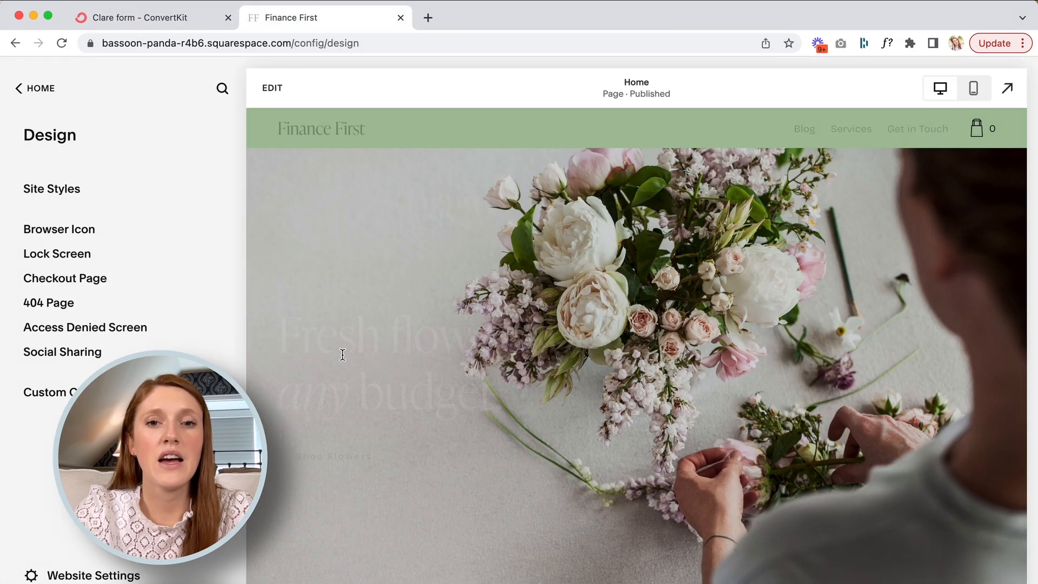
pyautogui.scroll(-15, 344, 359)
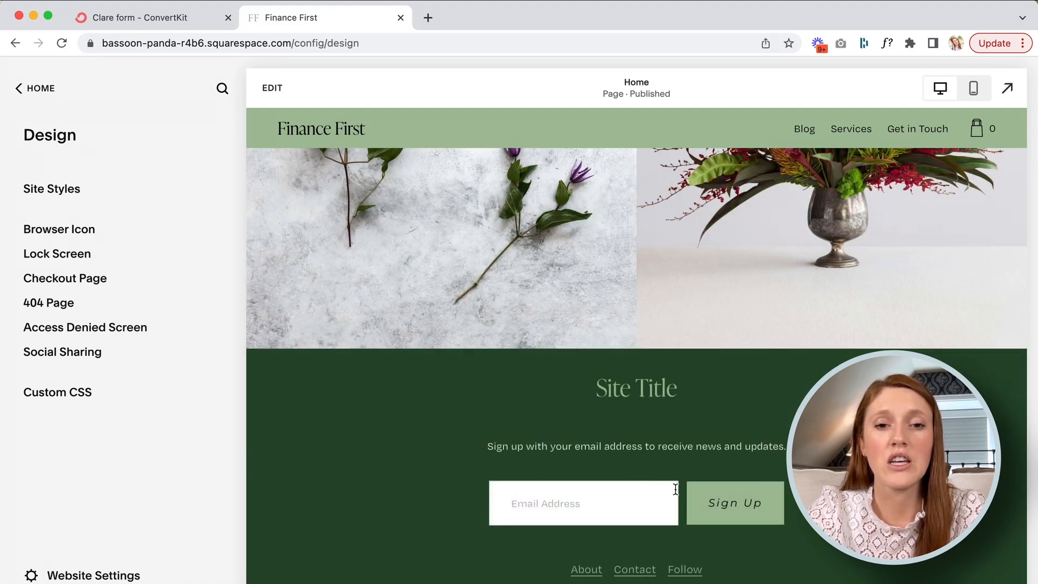
pyautogui.click(272, 88)
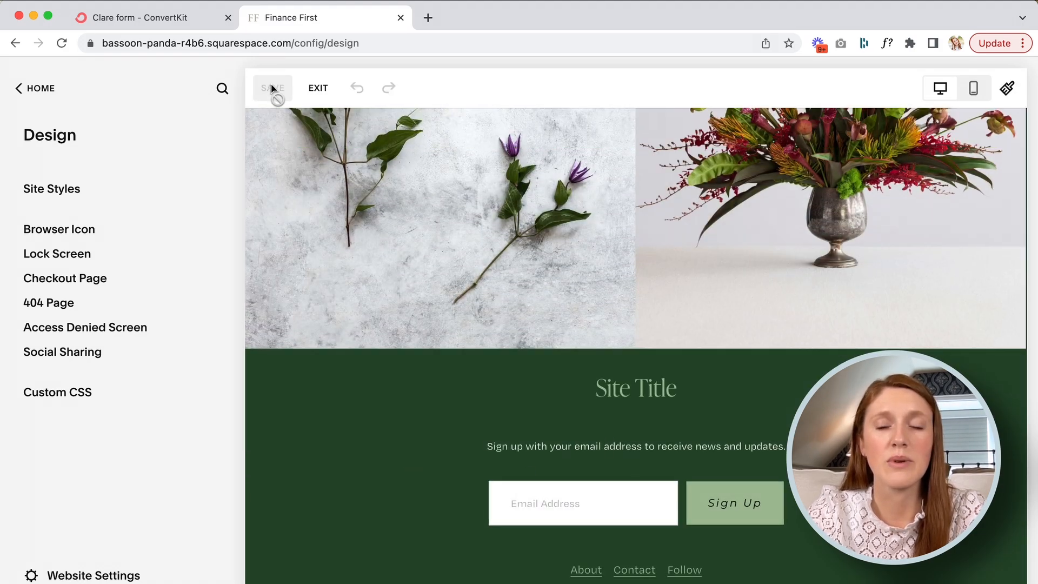
pyautogui.scroll(-10, 466, 318)
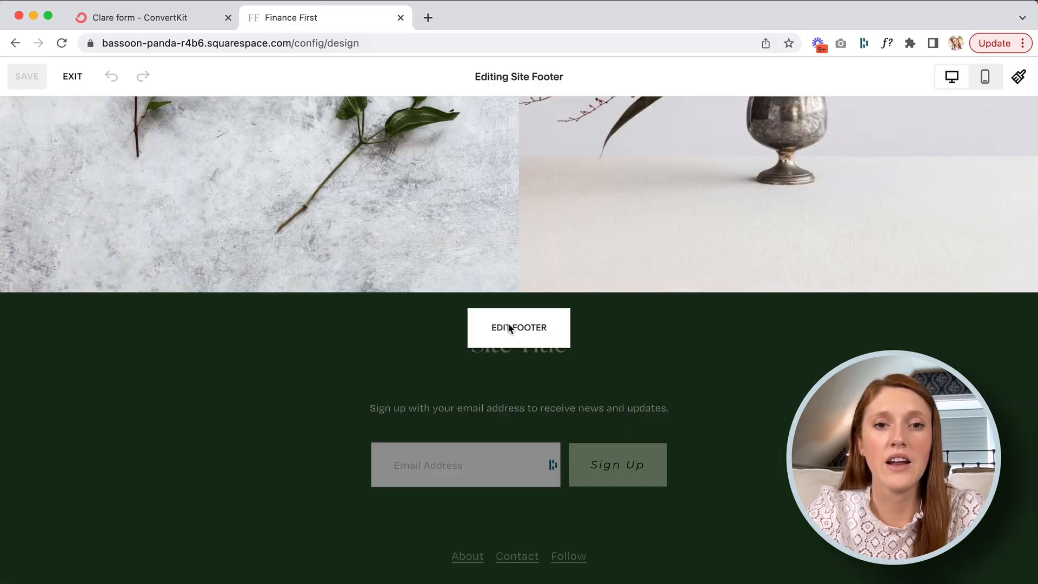
pyautogui.click(509, 323)
pyautogui.click(290, 443)
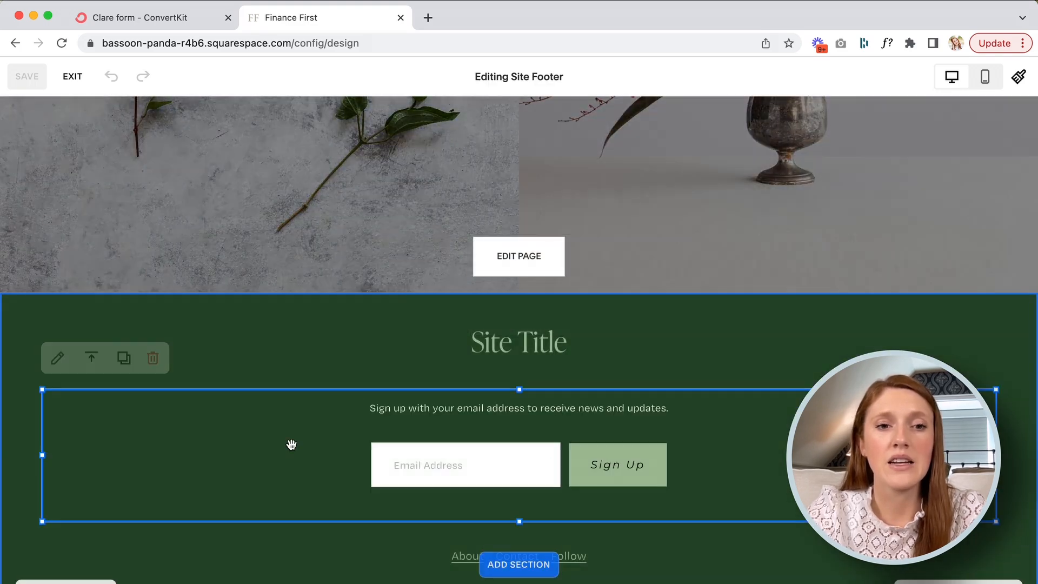
pyautogui.click(154, 356)
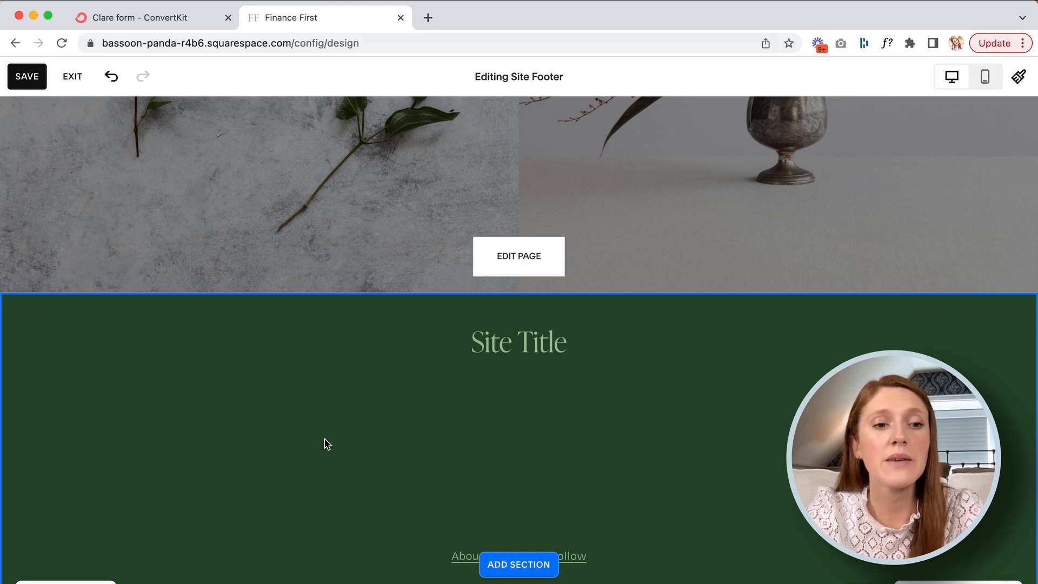
# Step: Add a Code block to the site footer
pyautogui.click(65, 582)
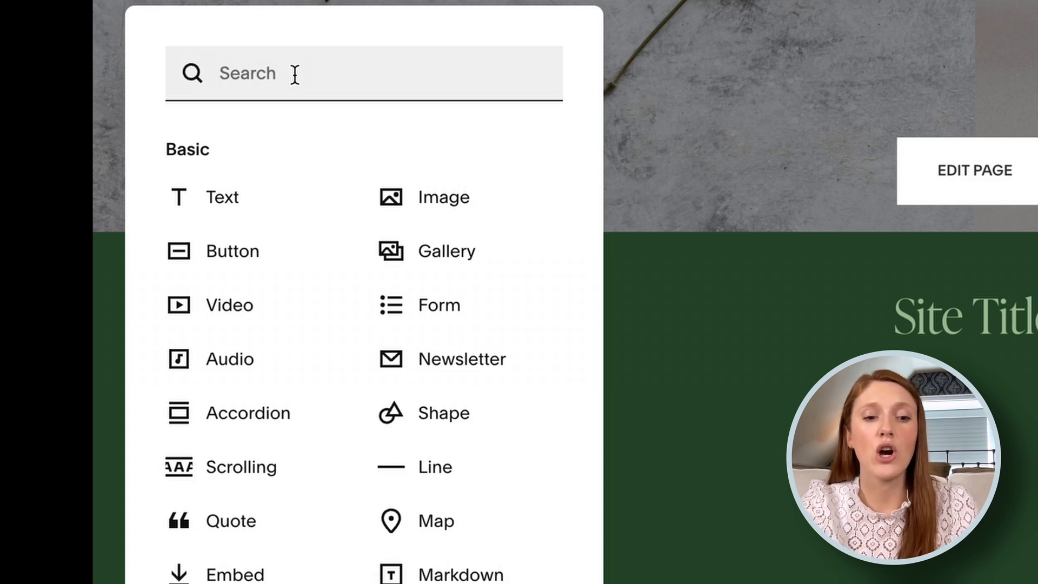
pyautogui.write('code')
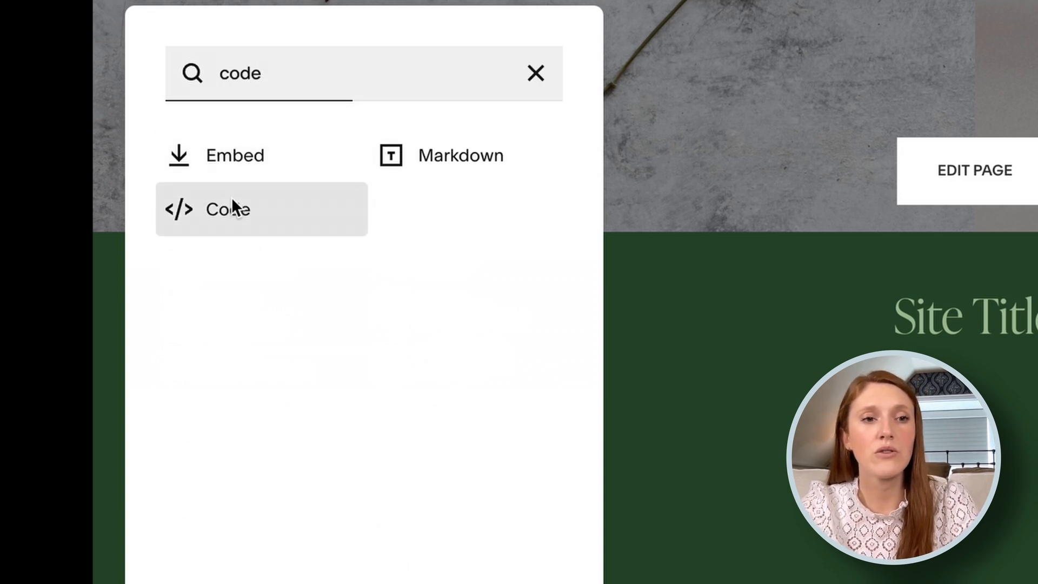
pyautogui.click(231, 207)
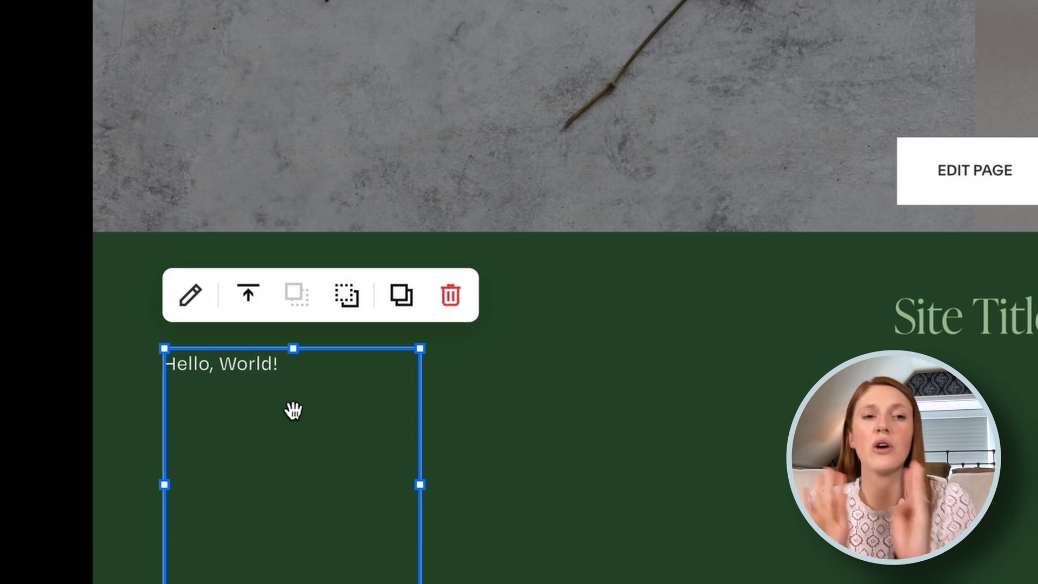
# Step: Replace the code block's placeholder content with the copied ConvertKit JavaScript embed code in HTML mode
pyautogui.click(191, 302)
pyautogui.hotkey('ctrl', 'a')
pyautogui.press('BackSpace')
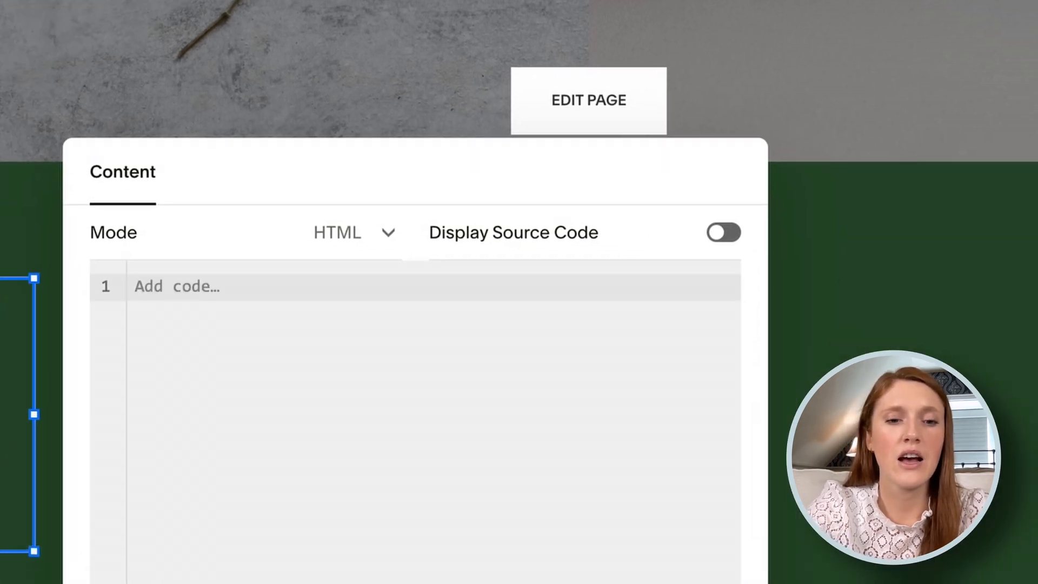
pyautogui.hotkey('ctrl', 'v')
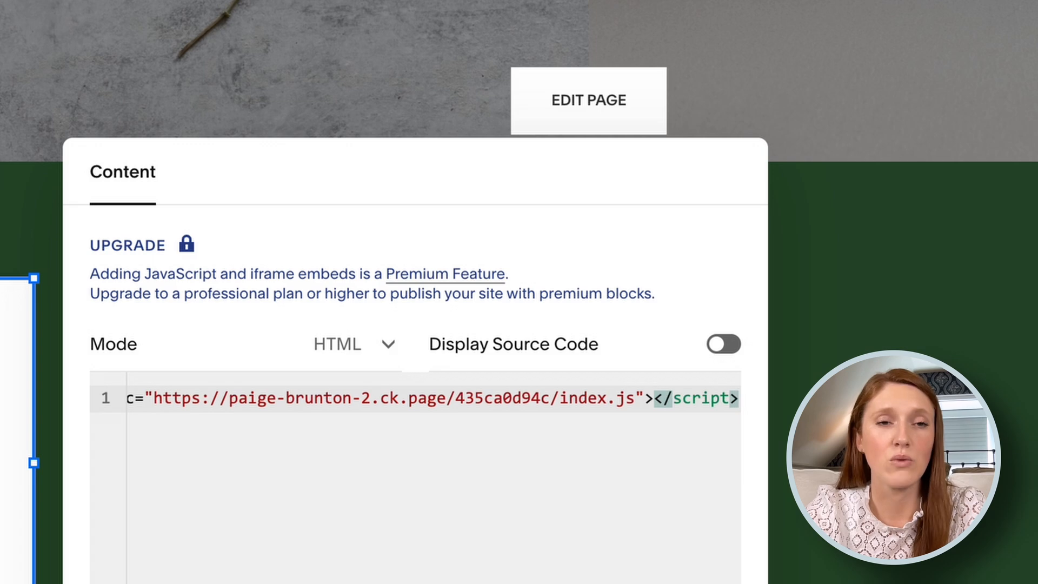
pyautogui.click(855, 381)
# Step: Widen the embedded script block and place it centrally in the footer, below the title text
pyautogui.click(18, 399)
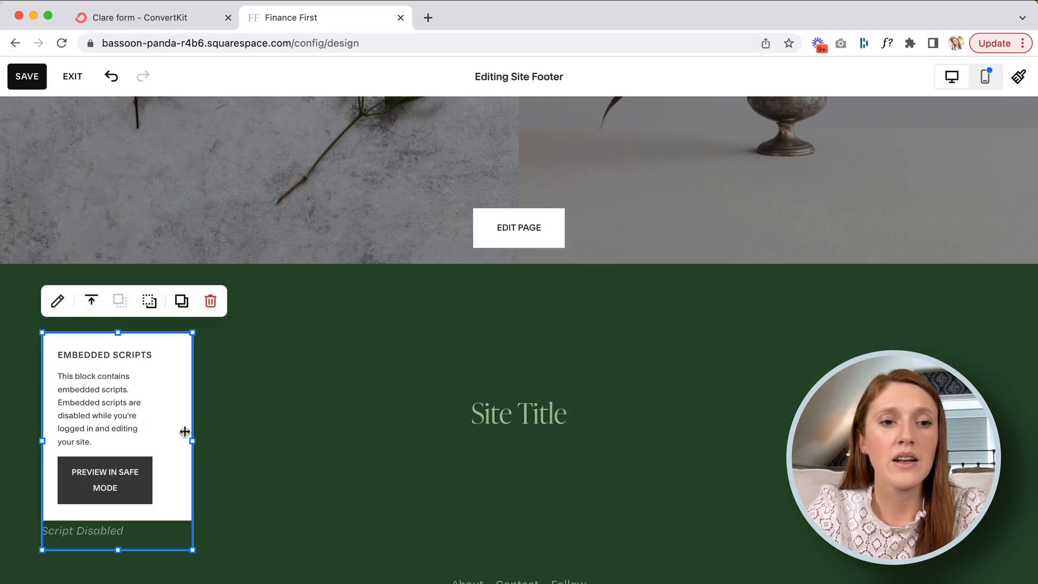
pyautogui.moveTo(33, 415); pyautogui.dragTo(209, 425)
pyautogui.moveTo(297, 446); pyautogui.dragTo(476, 475)
pyautogui.moveTo(269, 401); pyautogui.dragTo(511, 413)
# Step: Enter "Start Your Squarespace Website Workbook" in the footer text block above the embedded form
pyautogui.click(511, 413)
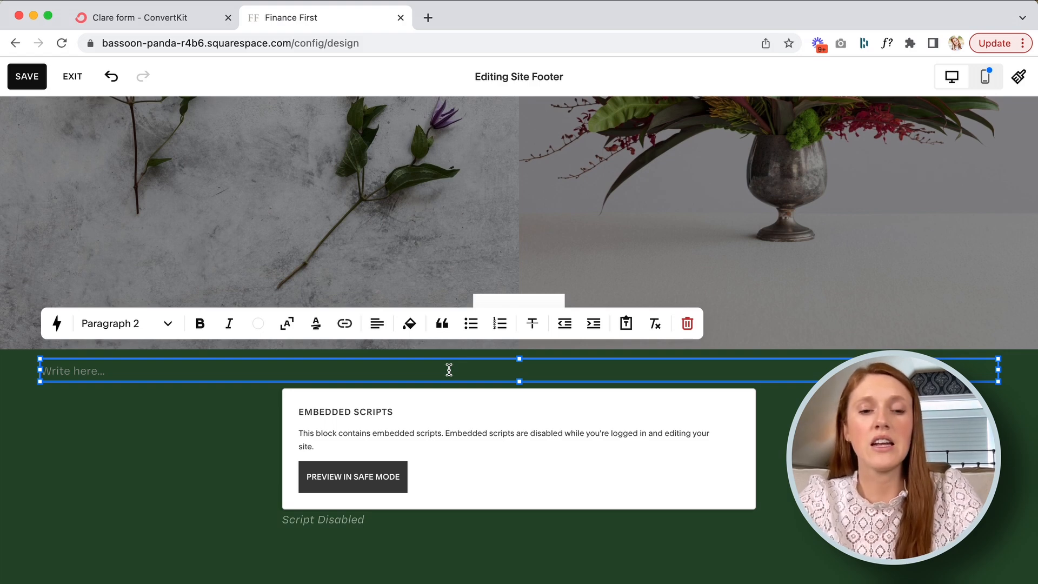
pyautogui.write('Start')
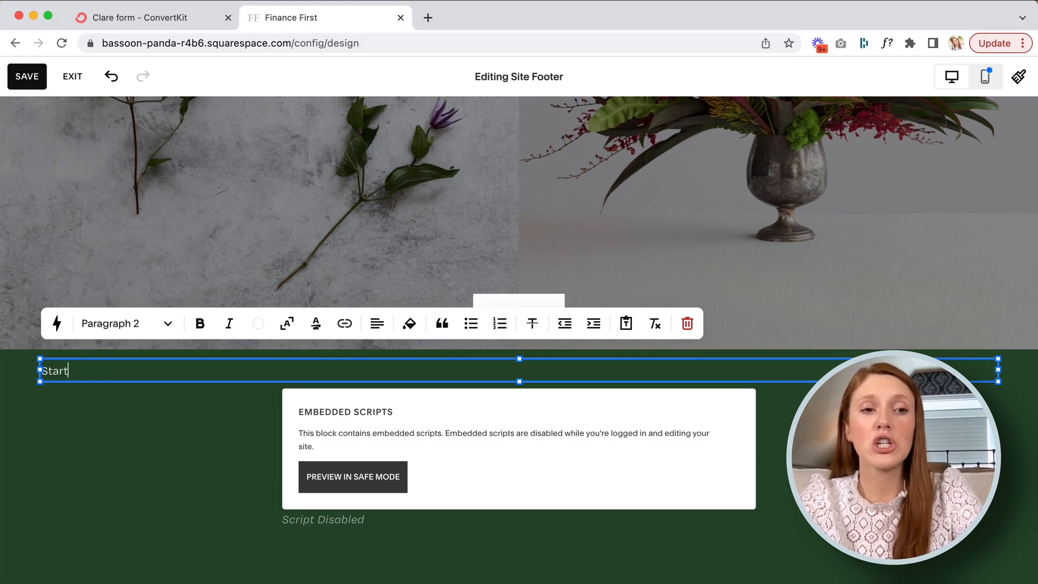
pyautogui.write(' Your Squarespa')
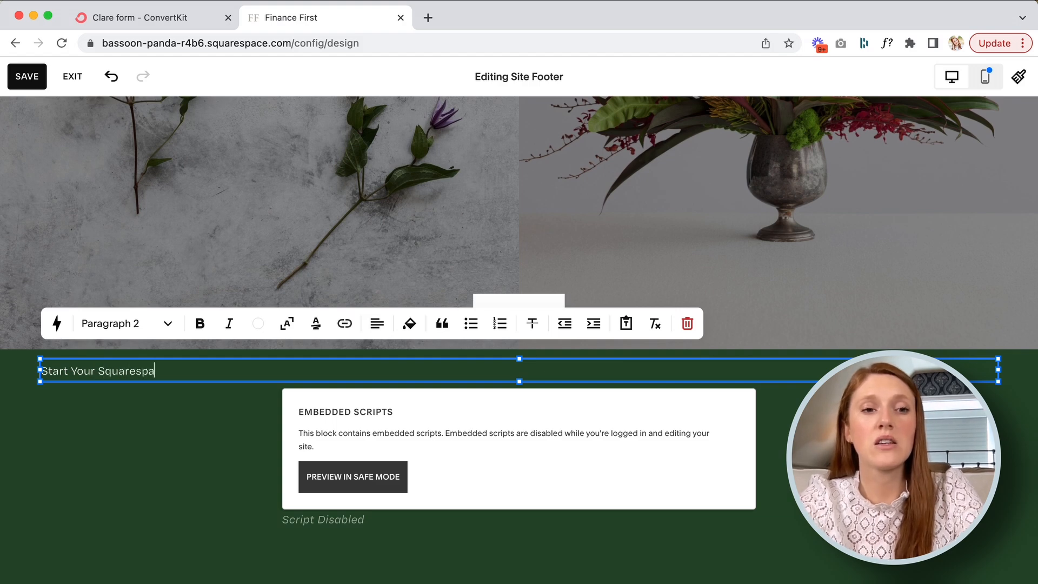
pyautogui.write('ce Website Workbook')
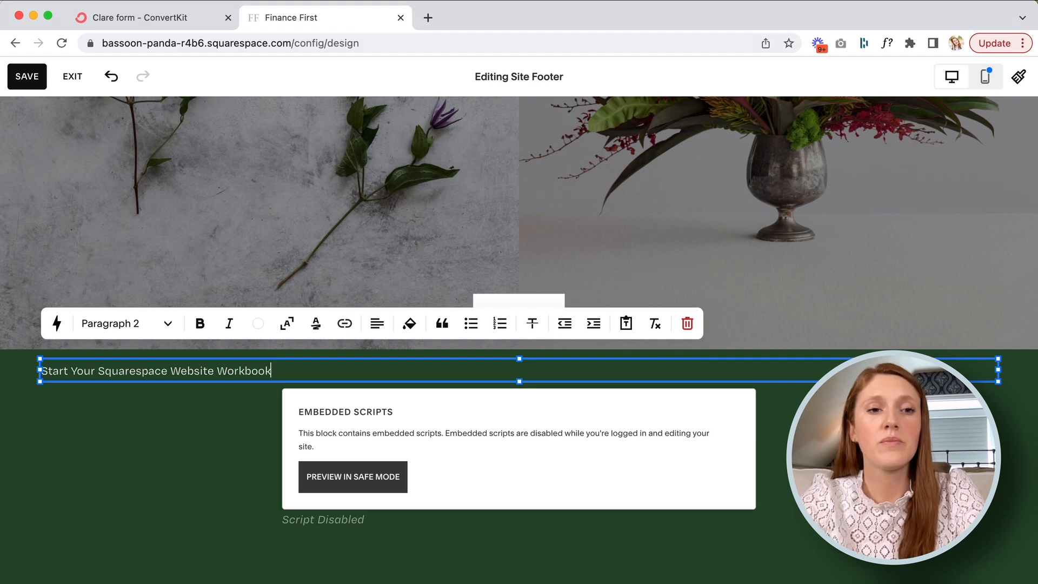
# Step: Format the footer title as Heading 2 with centered alignment, and save the footer
pyautogui.click(147, 324)
pyautogui.click(133, 391)
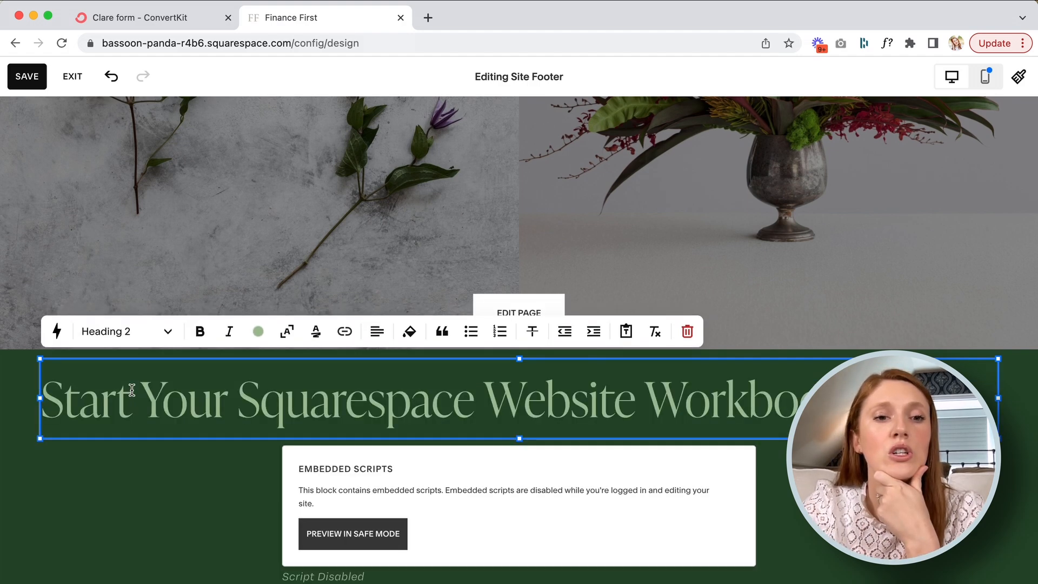
pyautogui.click(377, 331)
pyautogui.click(363, 367)
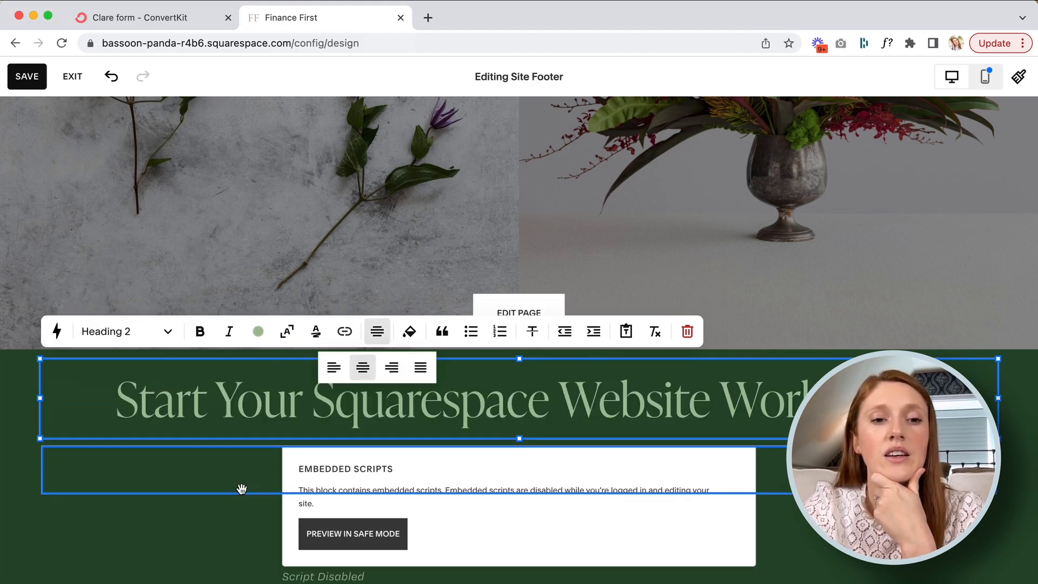
pyautogui.click(212, 536)
pyautogui.click(27, 76)
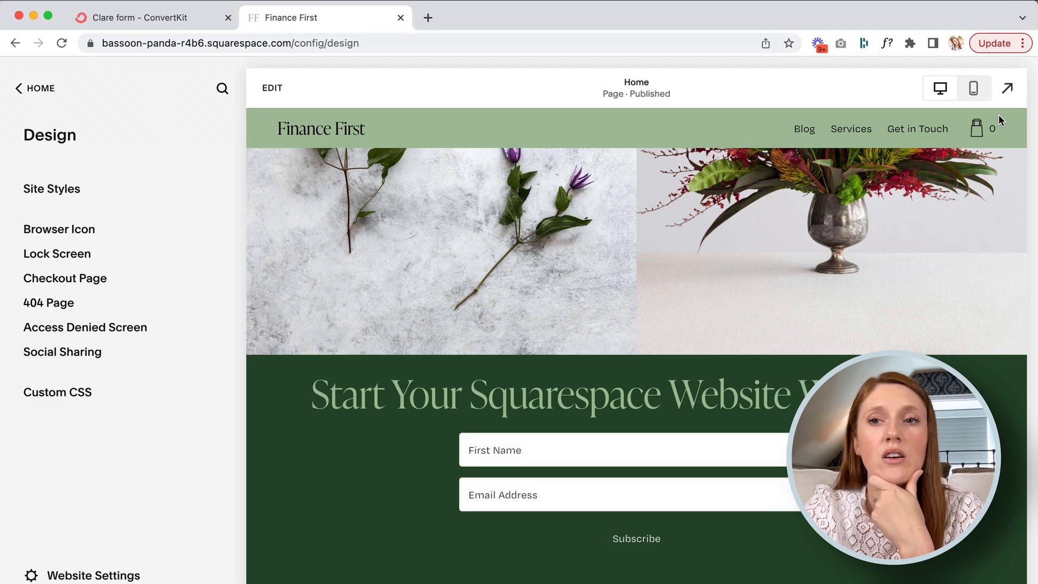
# Step: Examine the footer title and embedded sign-up form in the full-page site preview
pyautogui.click(1008, 88)
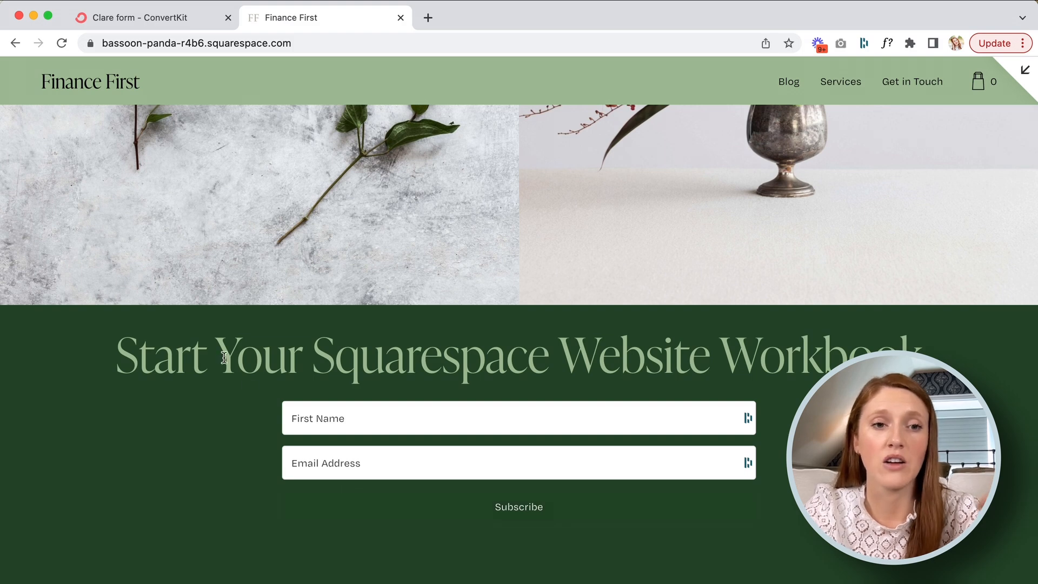
pyautogui.moveTo(237, 358); pyautogui.dragTo(646, 372)
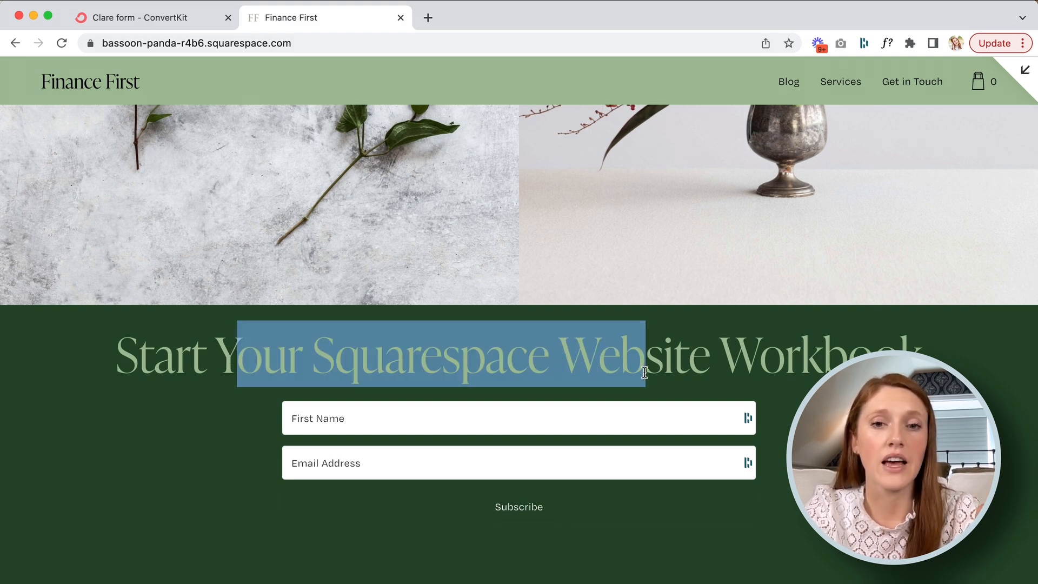
pyautogui.click(727, 354)
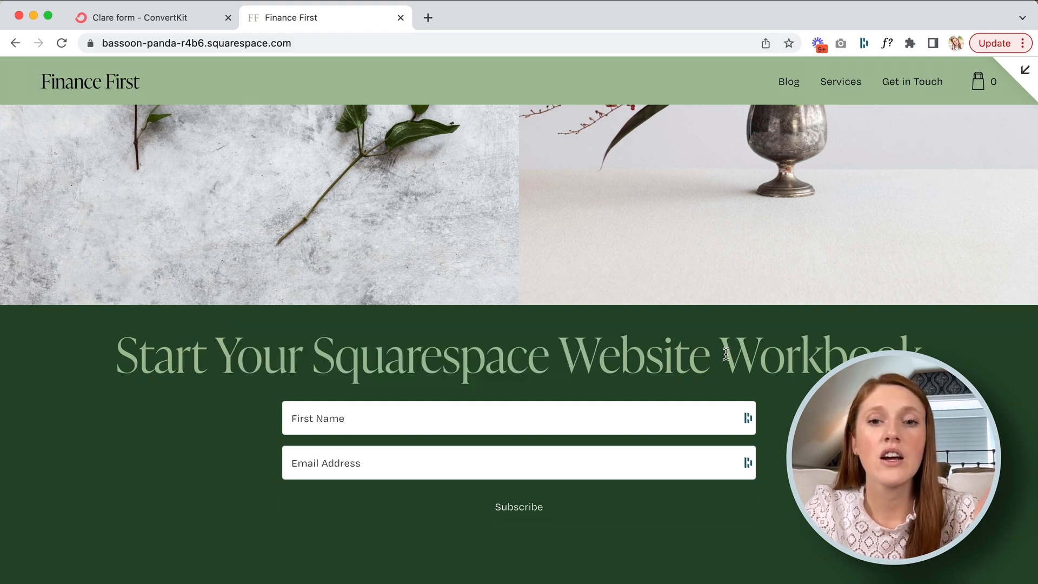
pyautogui.click(1023, 75)
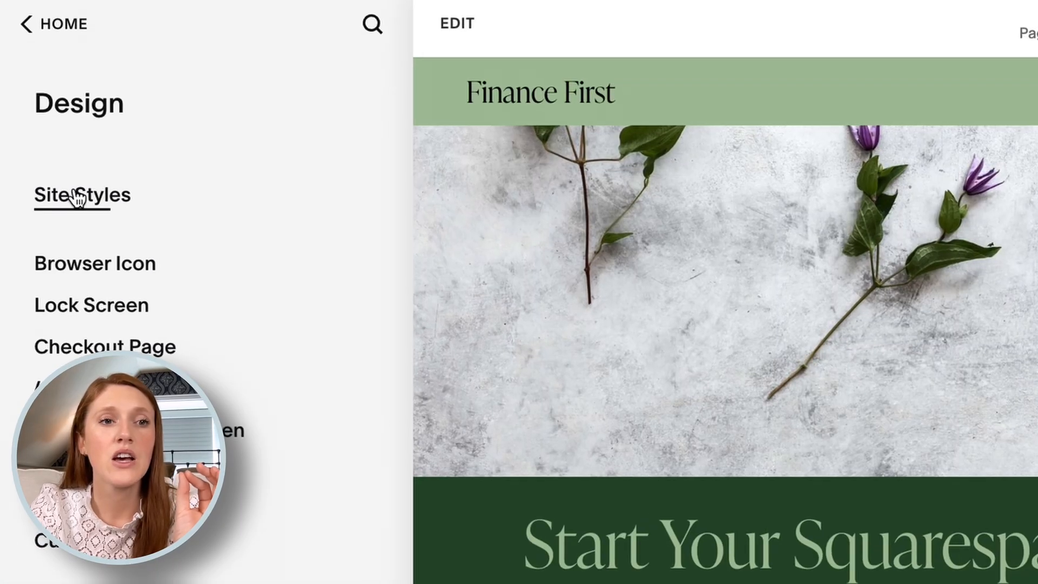
# Step: Open the palette editor in the site-wide color styles and copy the hex code #A5C09B of the light green
pyautogui.click(76, 197)
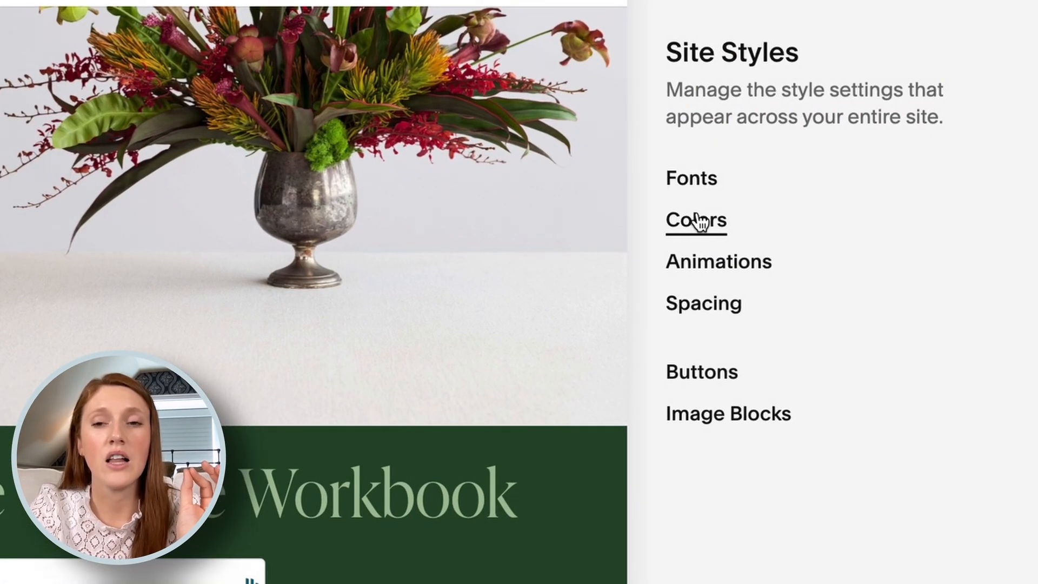
pyautogui.click(698, 221)
pyautogui.click(835, 305)
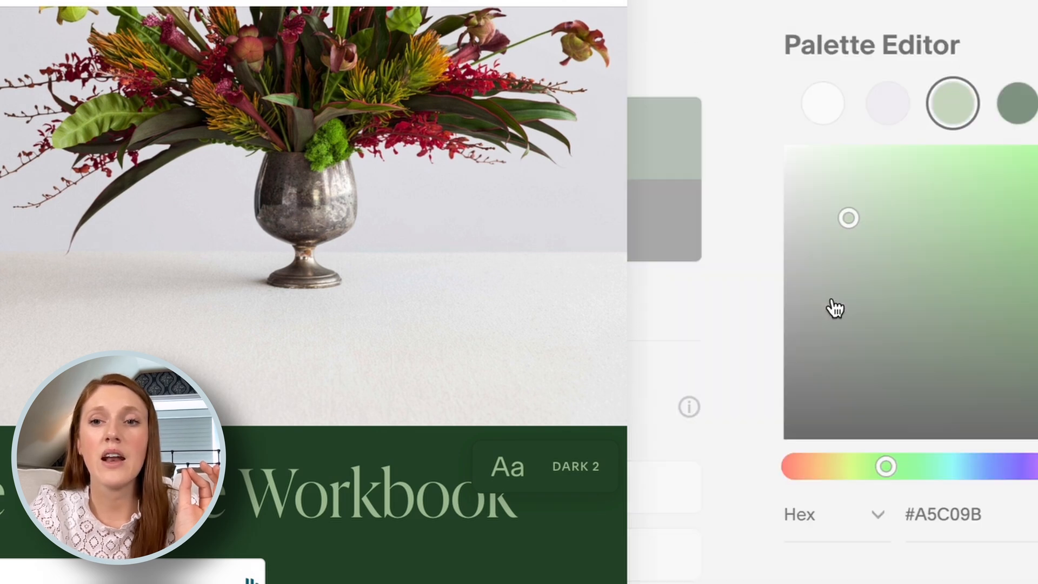
pyautogui.click(814, 513)
pyautogui.tripleClick(815, 512)
pyautogui.hotkey('ctrl', 'c')
# Step: Switch to ConvertKit, set the Subscribe button's background color to #A5C09B and save the form
pyautogui.click(789, 513)
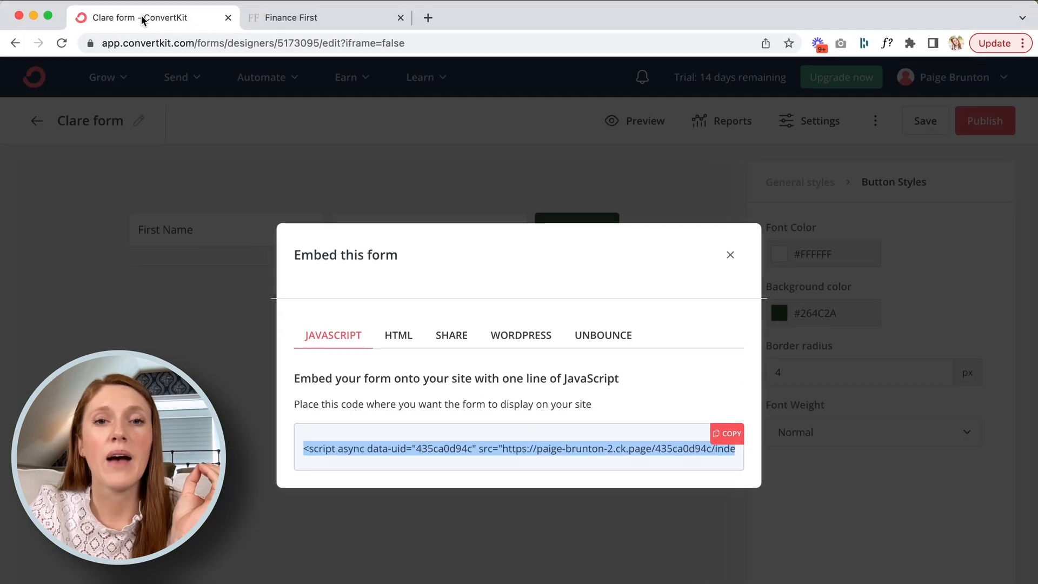
pyautogui.click(730, 255)
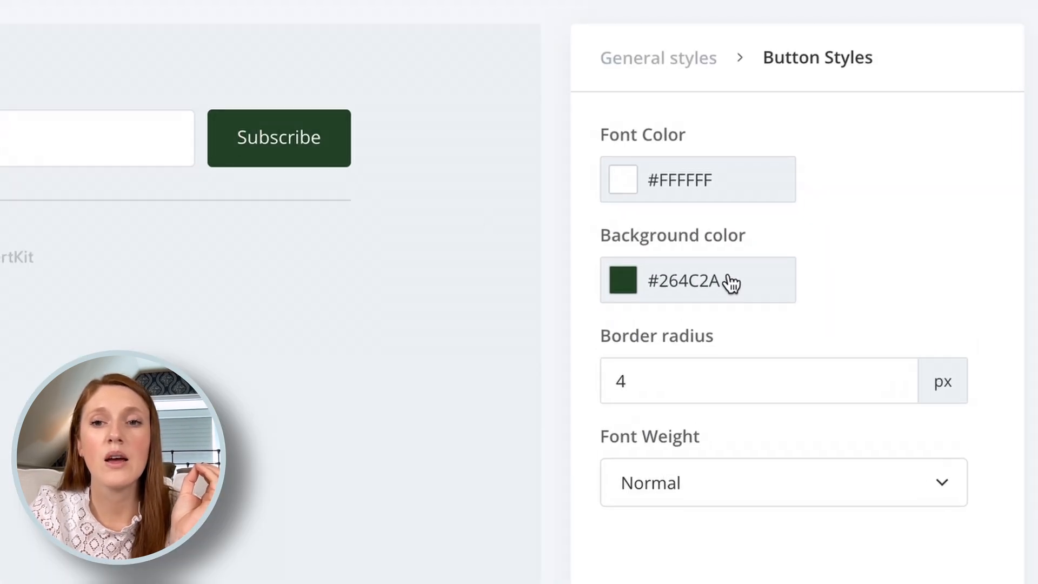
pyautogui.click(834, 311)
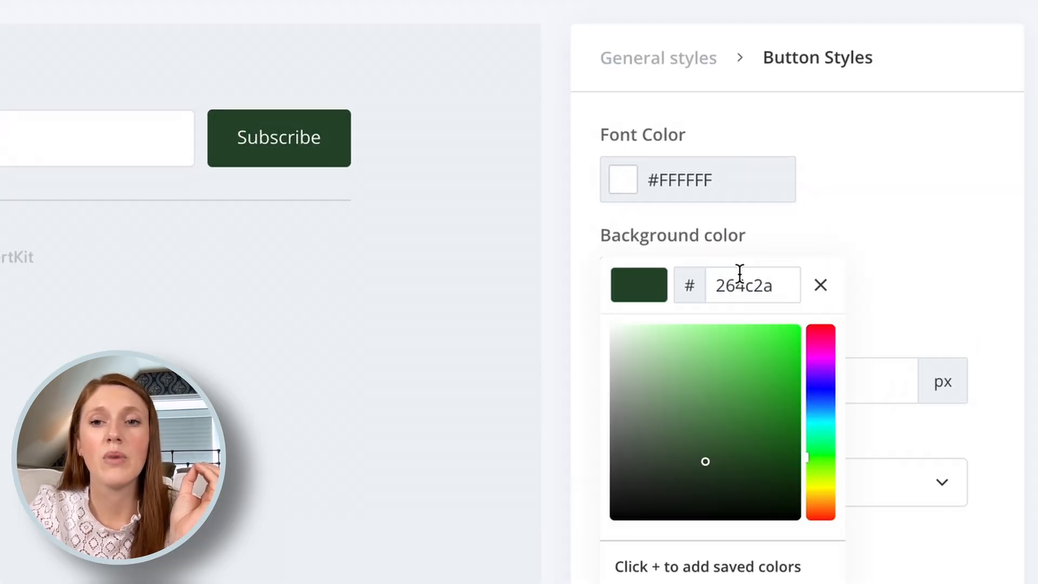
pyautogui.doubleClick(739, 279)
pyautogui.hotkey('ctrl', 'v')
pyautogui.click(926, 275)
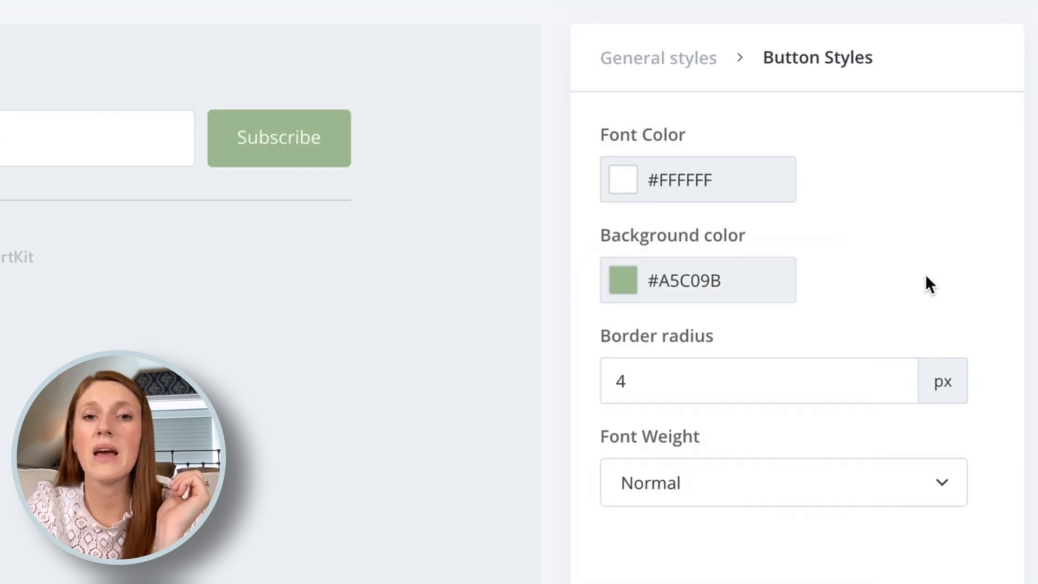
pyautogui.click(882, 81)
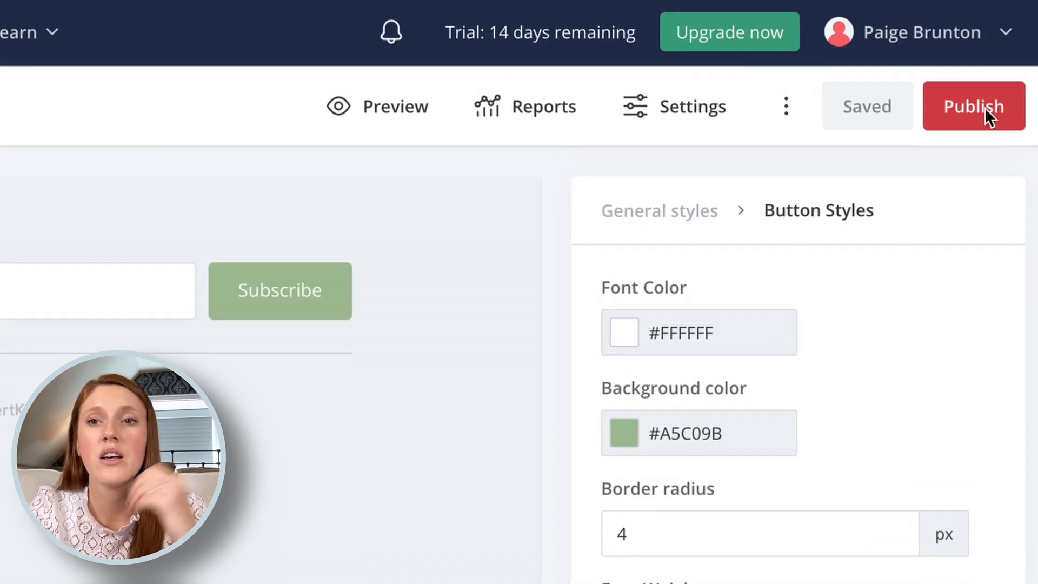
pyautogui.click(985, 107)
pyautogui.click(562, 330)
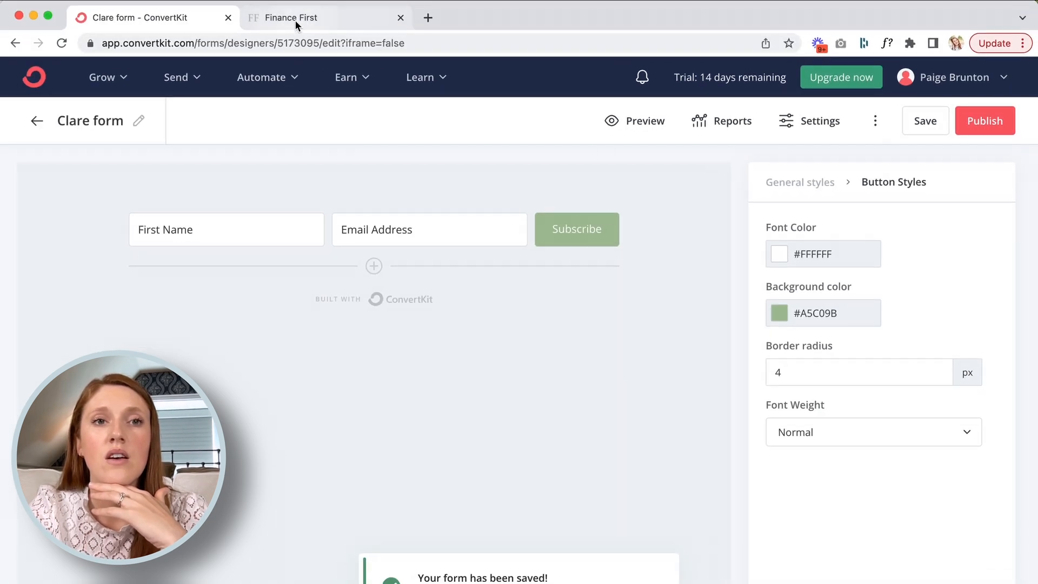
# Step: Switch to the Squarespace site and reload it to check the Subscribe button's color in the footer form
pyautogui.click(294, 20)
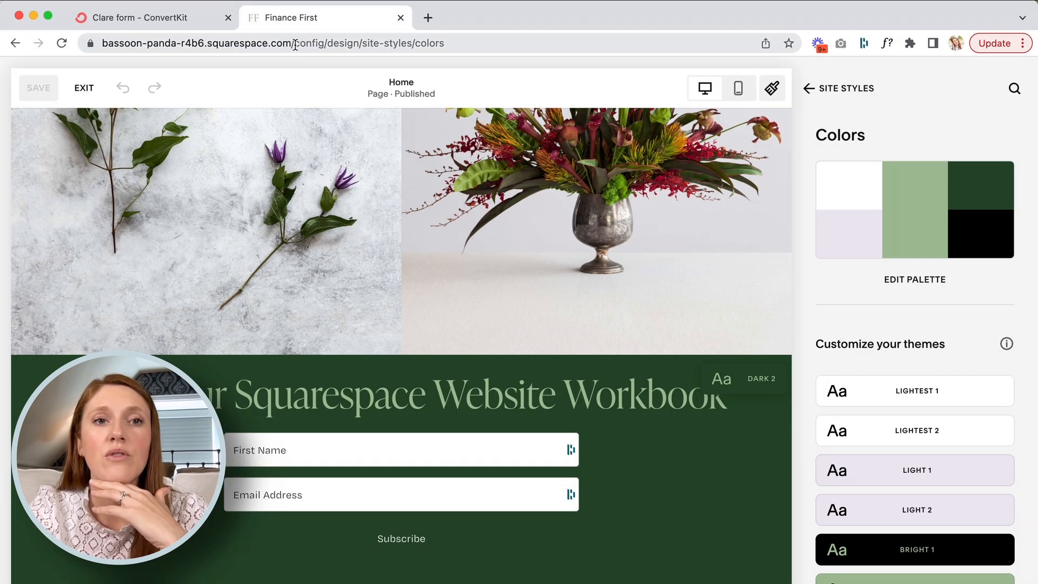
pyautogui.click(294, 44)
pyautogui.press('Return')
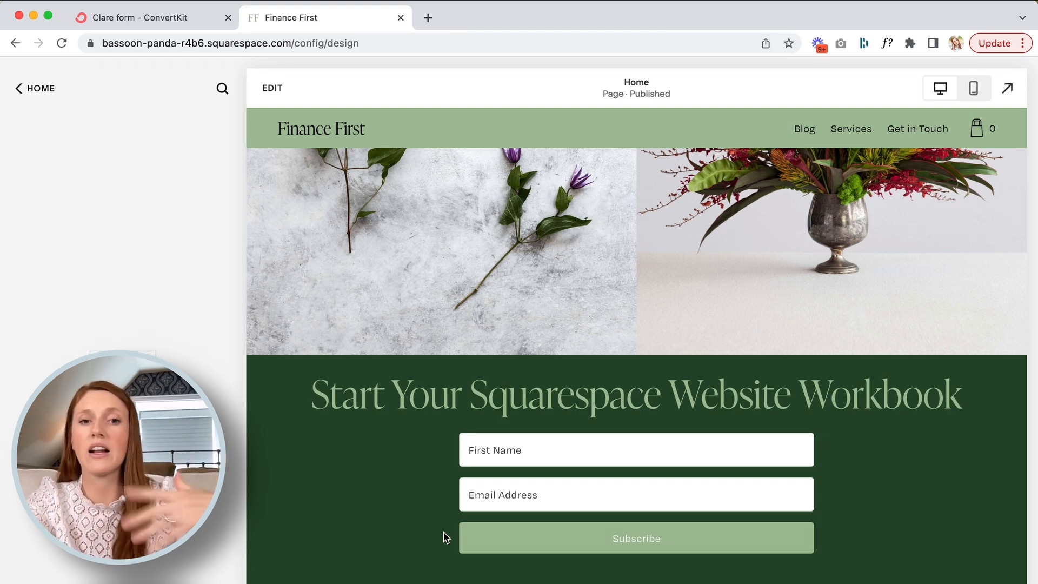
# Step: Switch back to ConvertKit and view the form's HTML embed code in the publishing options
pyautogui.click(183, 20)
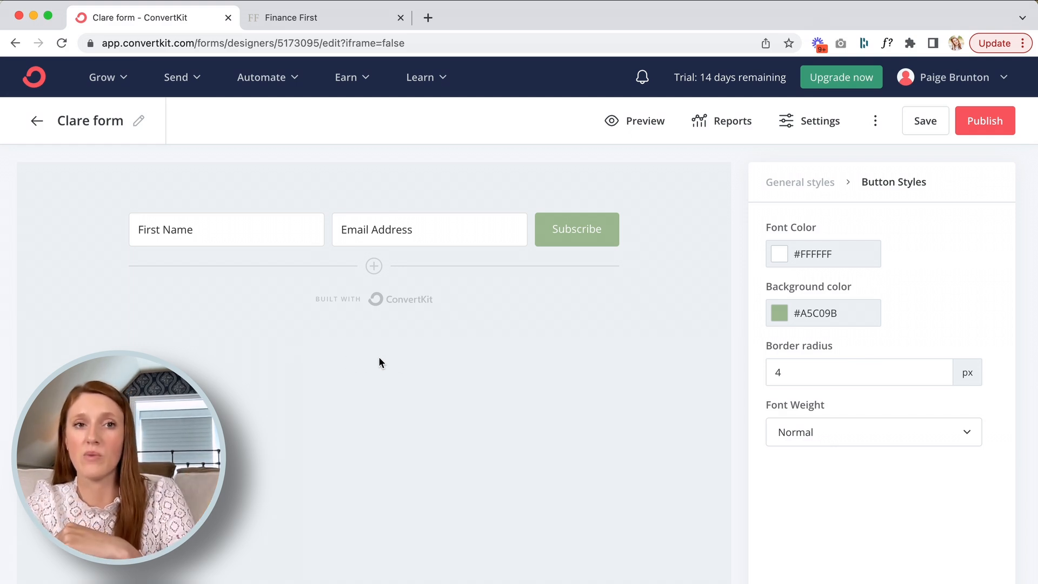
pyautogui.click(984, 125)
pyautogui.click(405, 338)
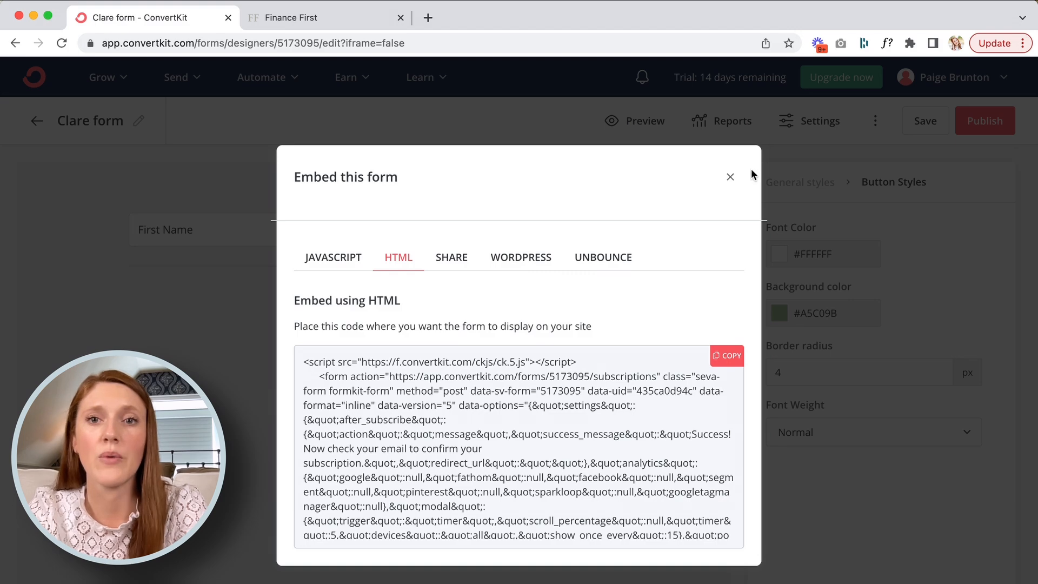
pyautogui.click(731, 176)
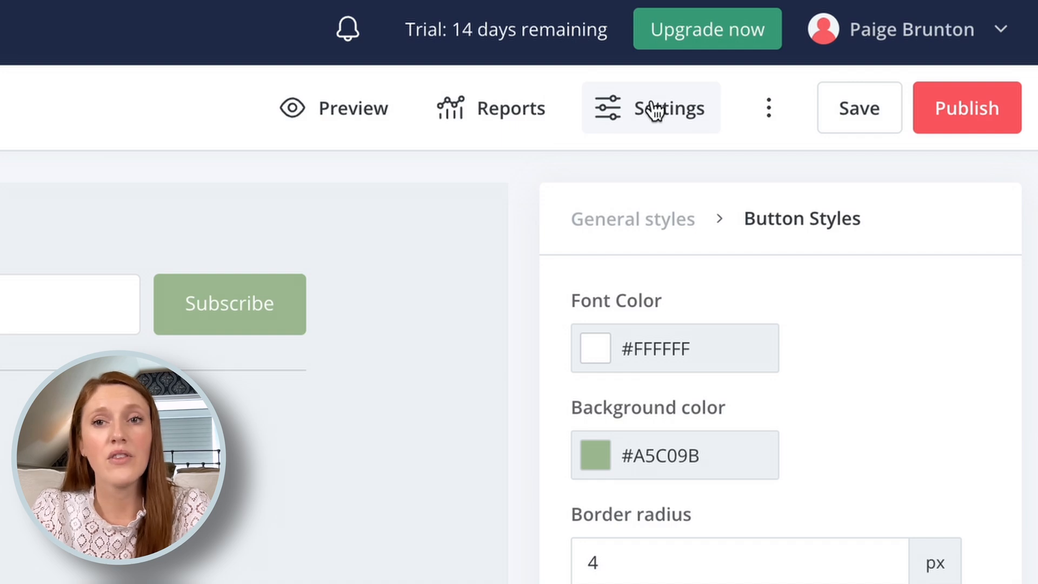
# Step: Examine the incentive options and the incentive email contents in the form settings, and close the settings
pyautogui.click(656, 110)
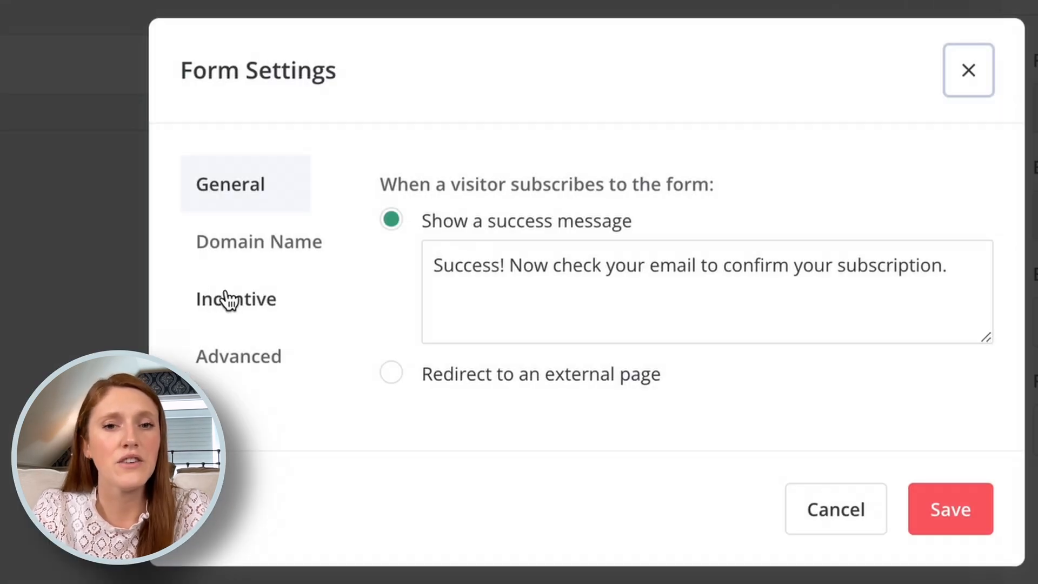
pyautogui.click(227, 300)
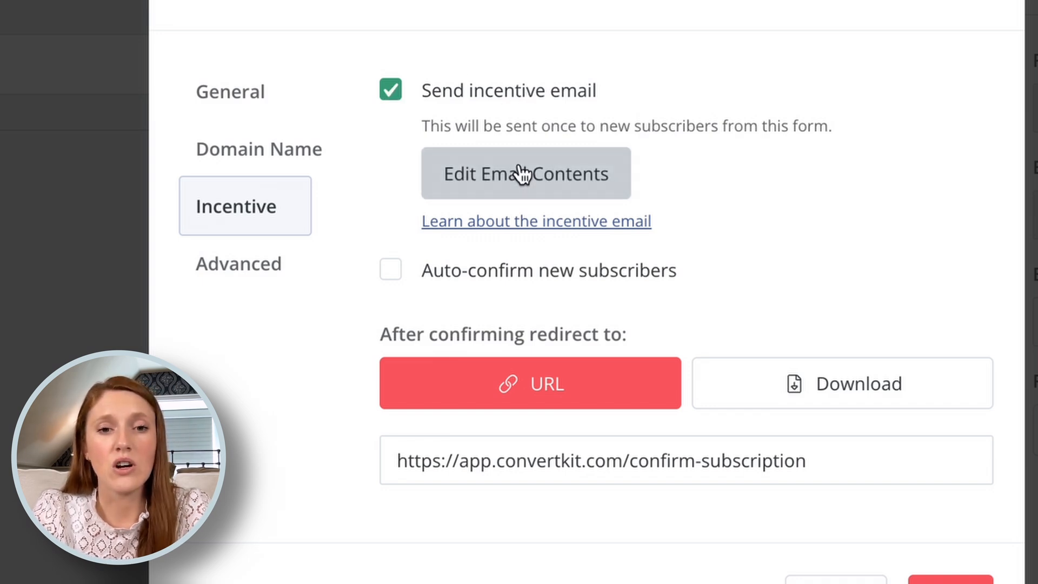
pyautogui.click(522, 174)
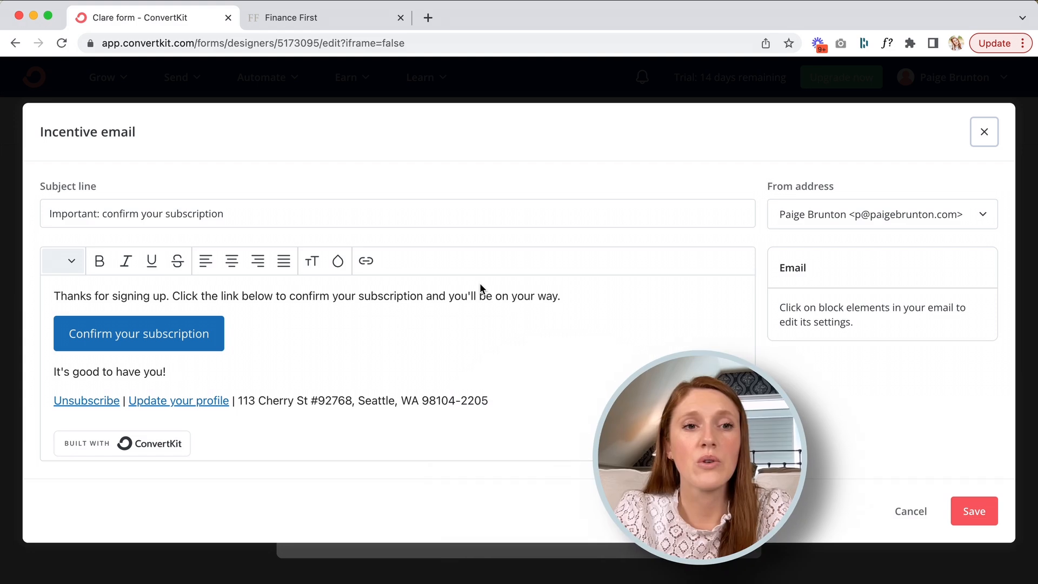
pyautogui.click(566, 296)
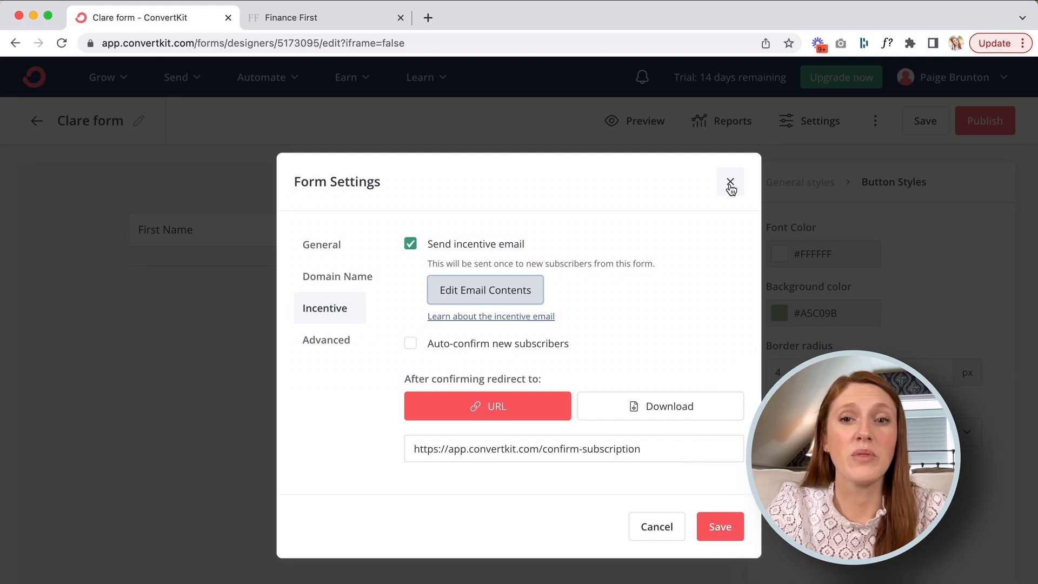
pyautogui.click(730, 185)
# Step: Replace the form's Subscribe button label with "DOWNLOAD" and save the form
pyautogui.click(577, 233)
pyautogui.click(604, 231)
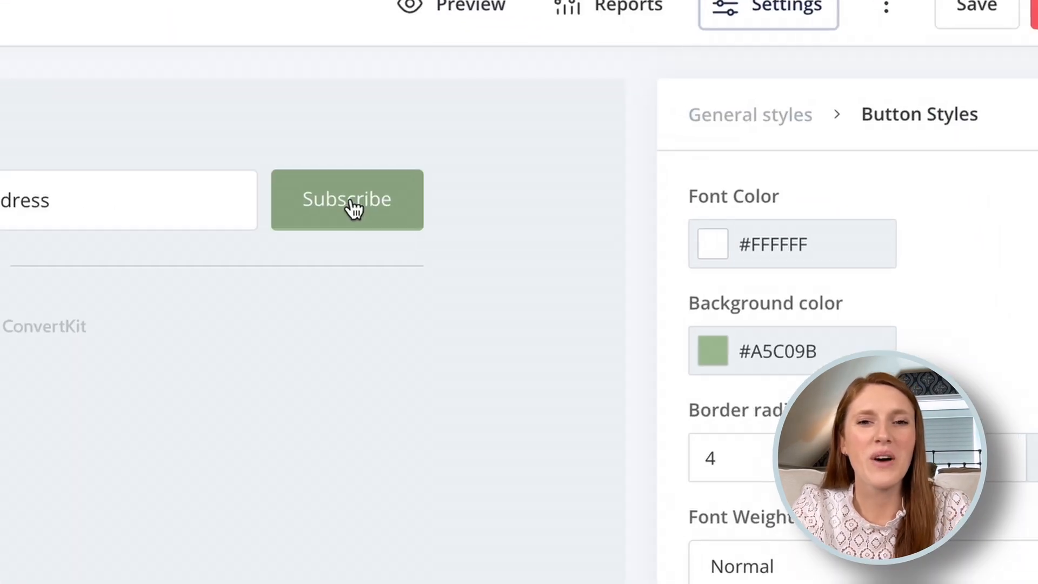
pyautogui.moveTo(399, 211); pyautogui.dragTo(297, 211)
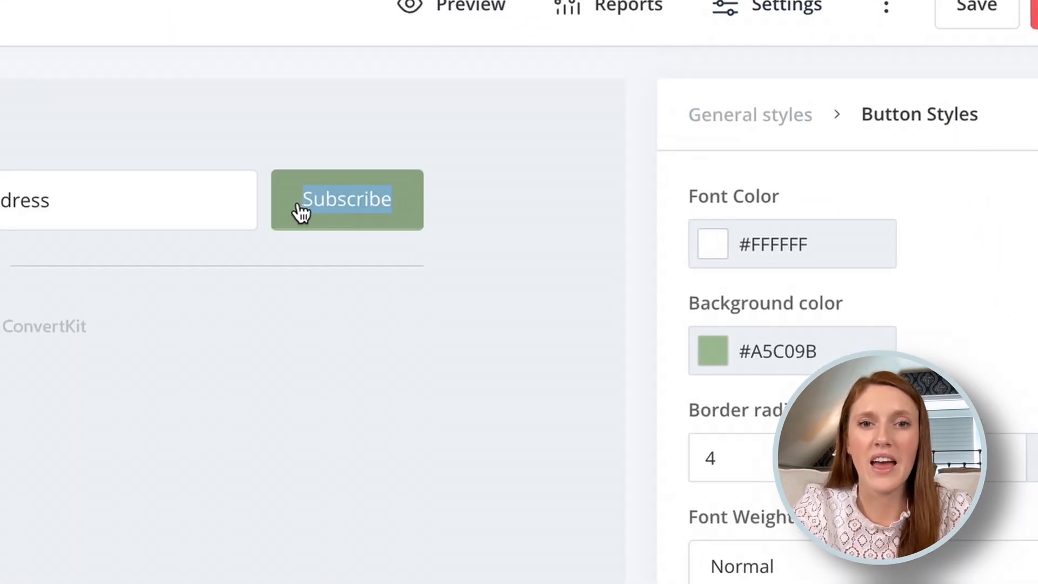
pyautogui.write('DOWNLOA')
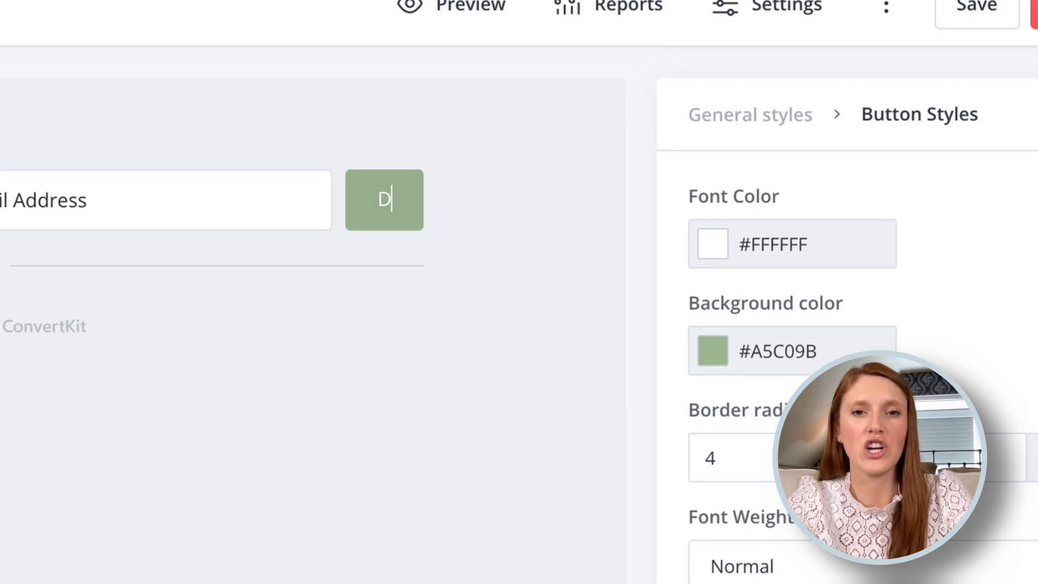
pyautogui.write('D')
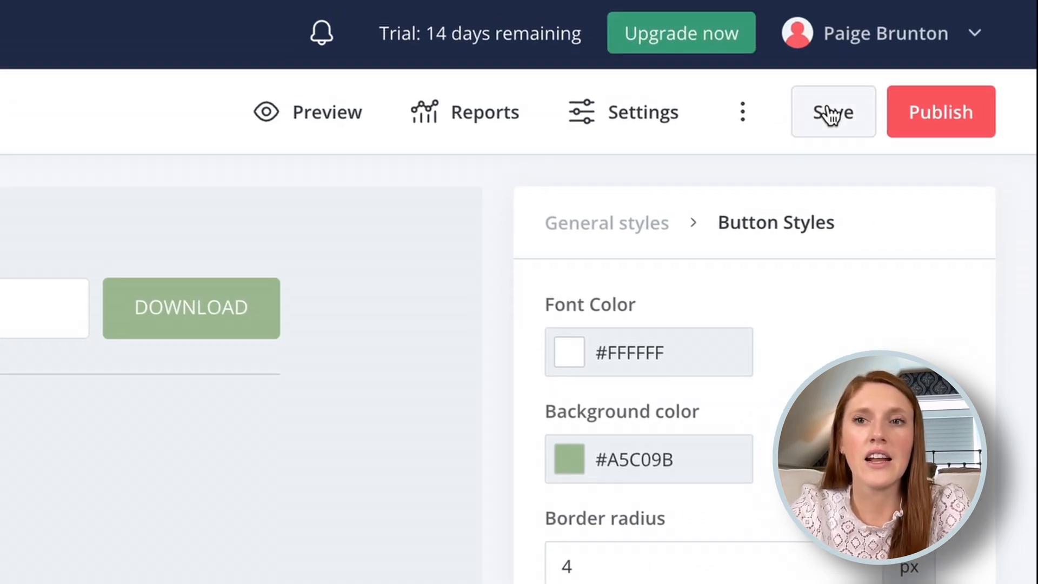
pyautogui.click(974, 5)
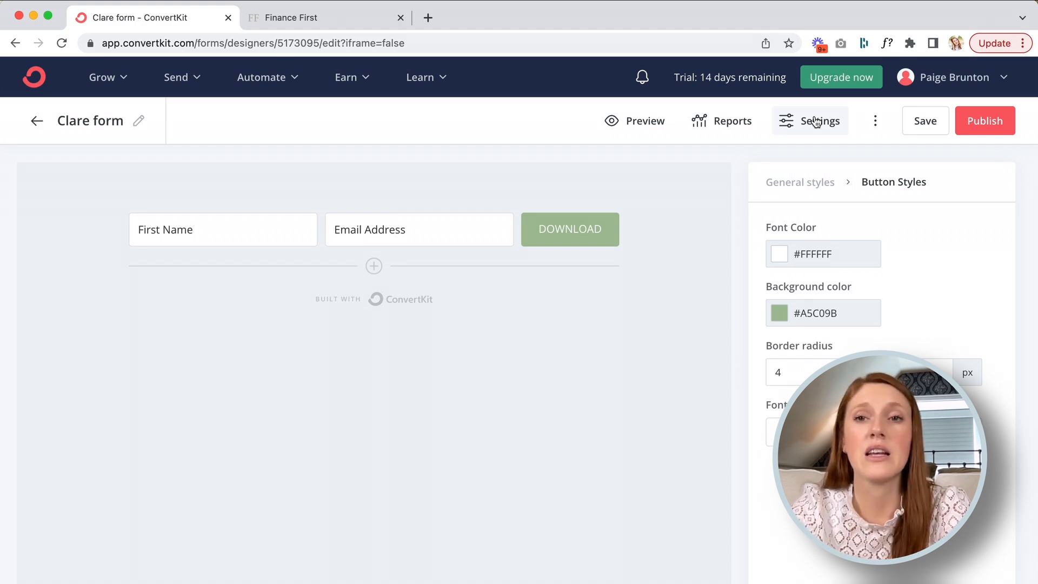
# Step: Review the success message in the general form settings alongside the footer sign-up form on the Squarespace site
pyautogui.click(816, 122)
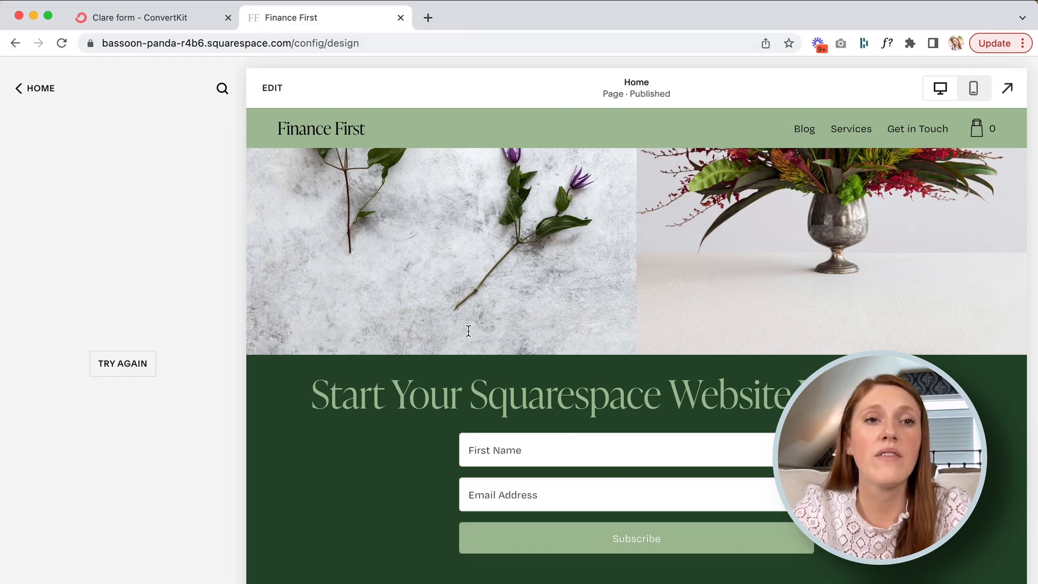
pyautogui.click(155, 19)
pyautogui.tripleClick(536, 337)
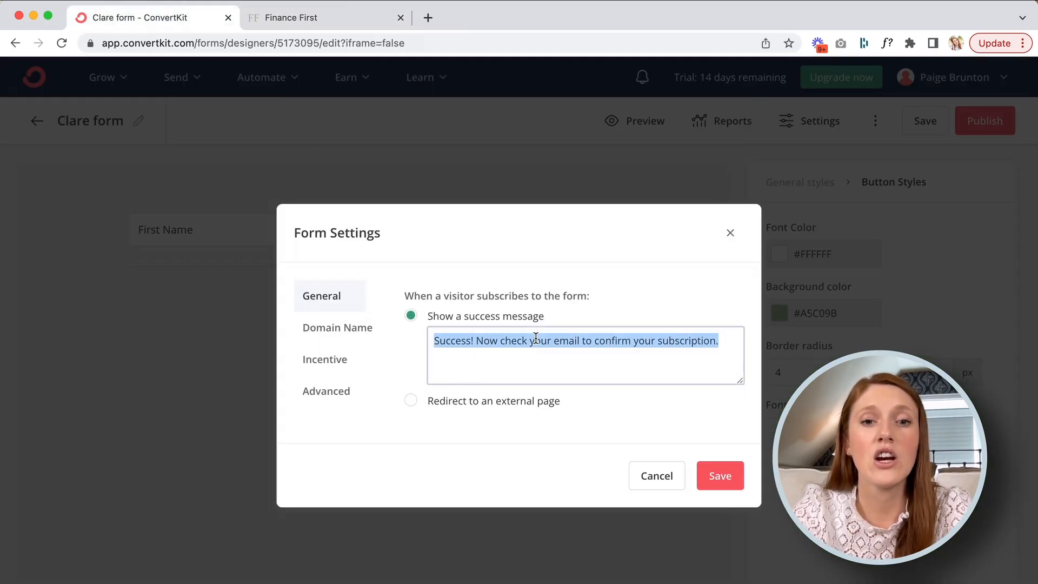
pyautogui.click(327, 17)
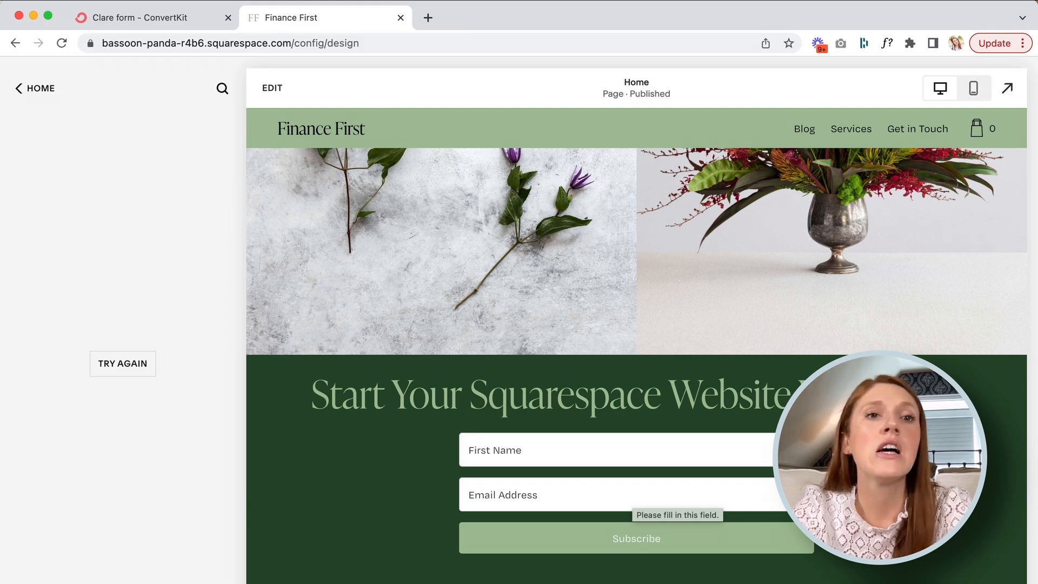
# Step: In the ConvertKit general form settings, choose to redirect new subscribers to an external page
pyautogui.click(183, 18)
pyautogui.click(532, 339)
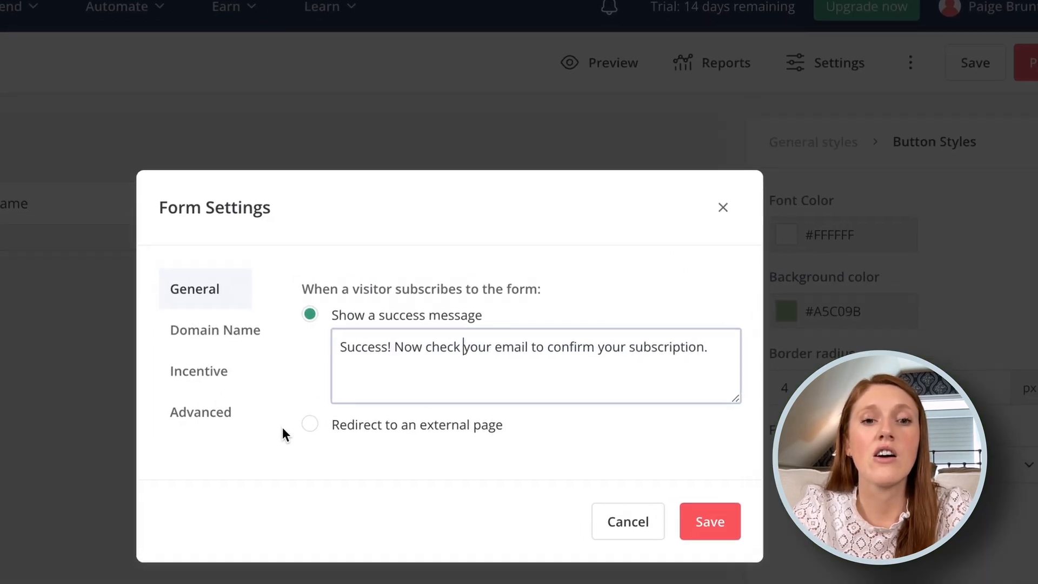
pyautogui.click(411, 400)
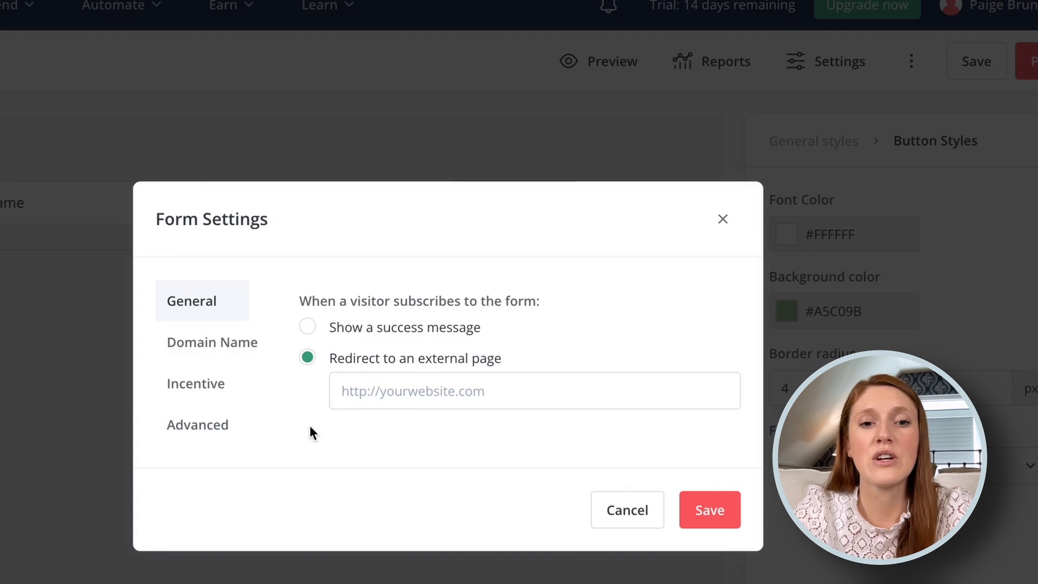
pyautogui.click(402, 390)
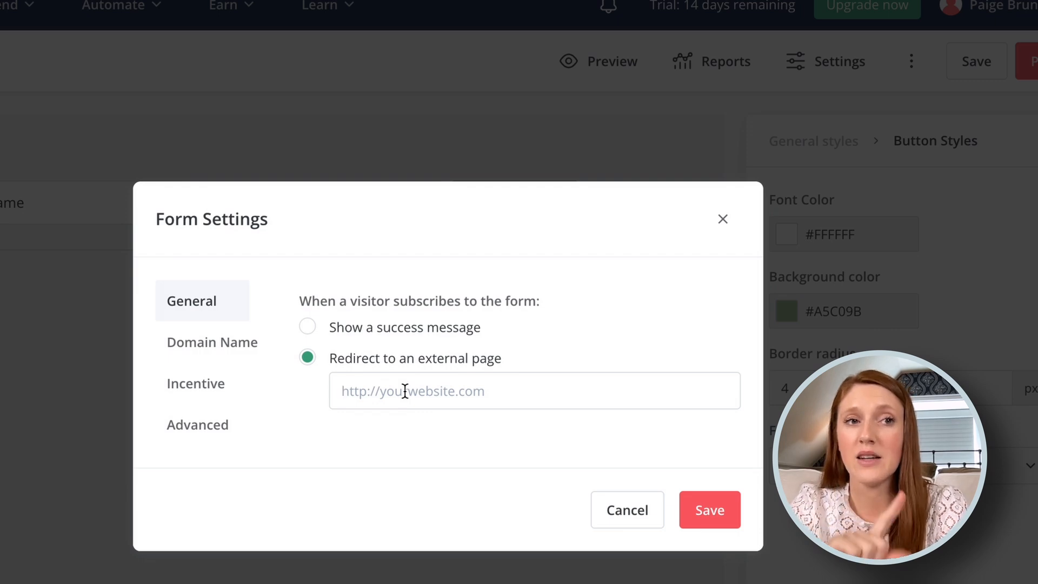
# Step: Compare the incentive settings, the footer form on the Squarespace site and the external redirect address setting
pyautogui.click(187, 382)
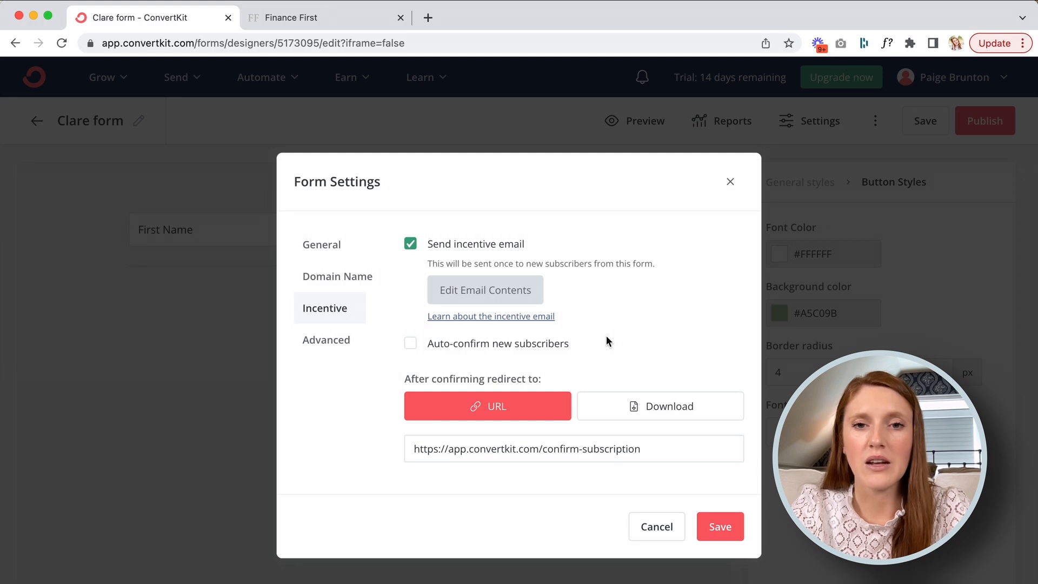
pyautogui.click(343, 23)
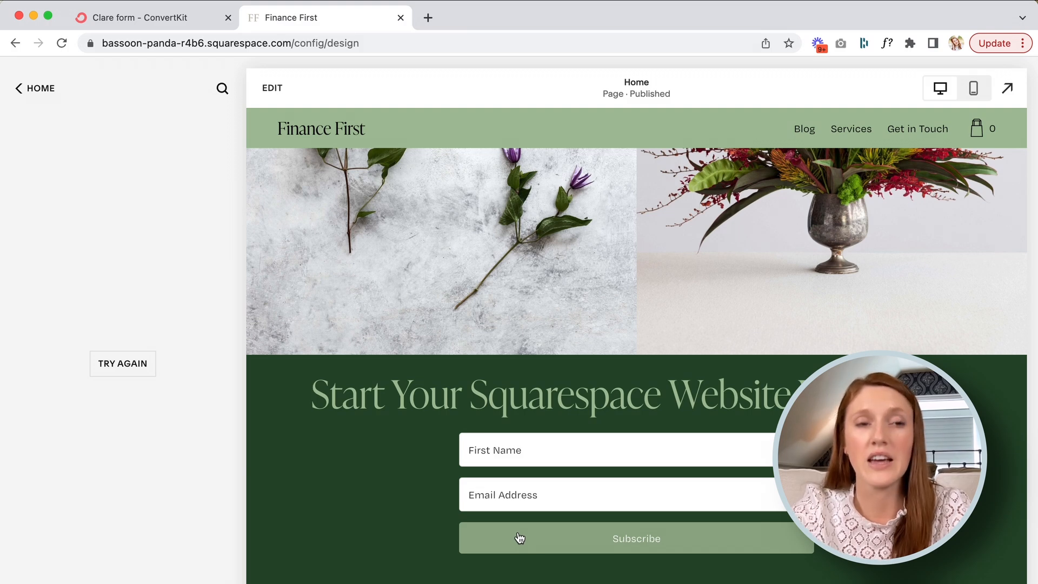
pyautogui.click(181, 24)
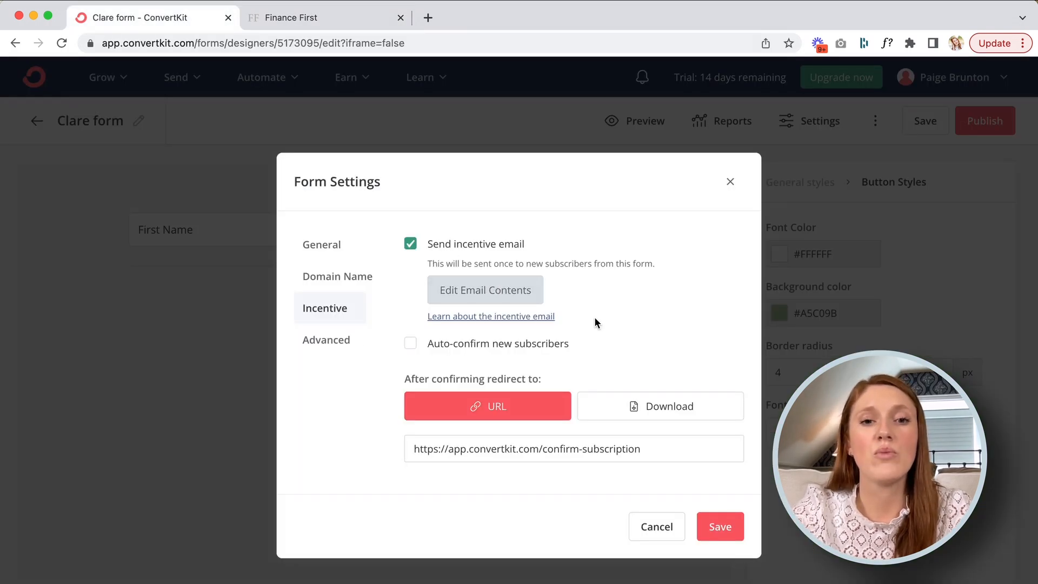
pyautogui.click(312, 247)
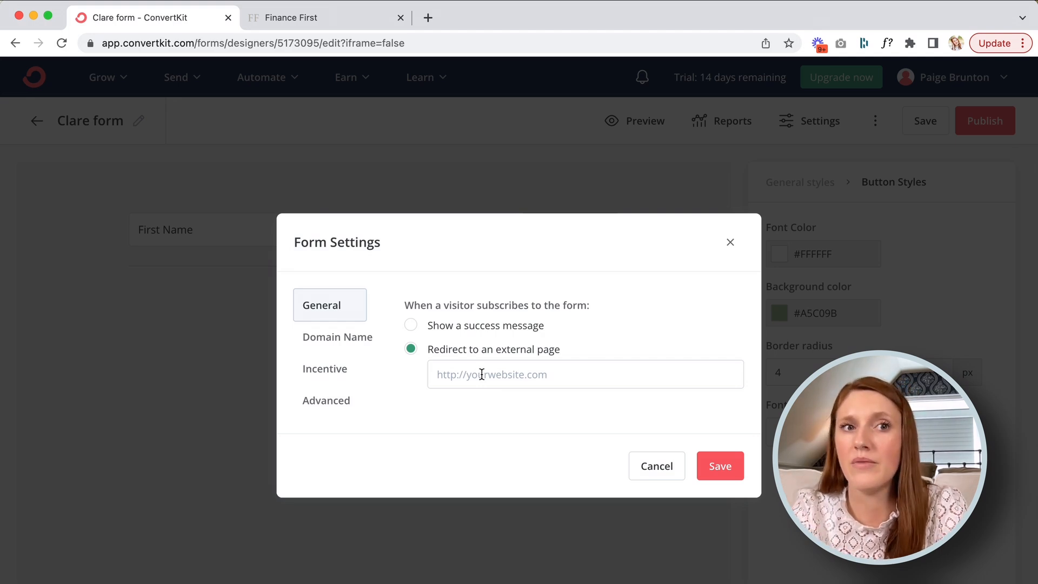
pyautogui.click(332, 370)
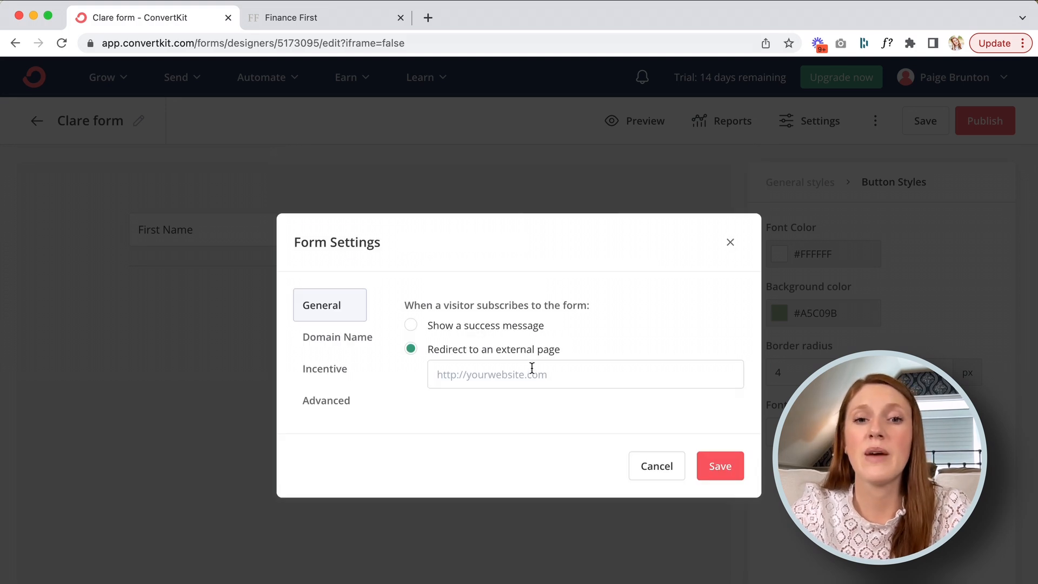
pyautogui.click(530, 375)
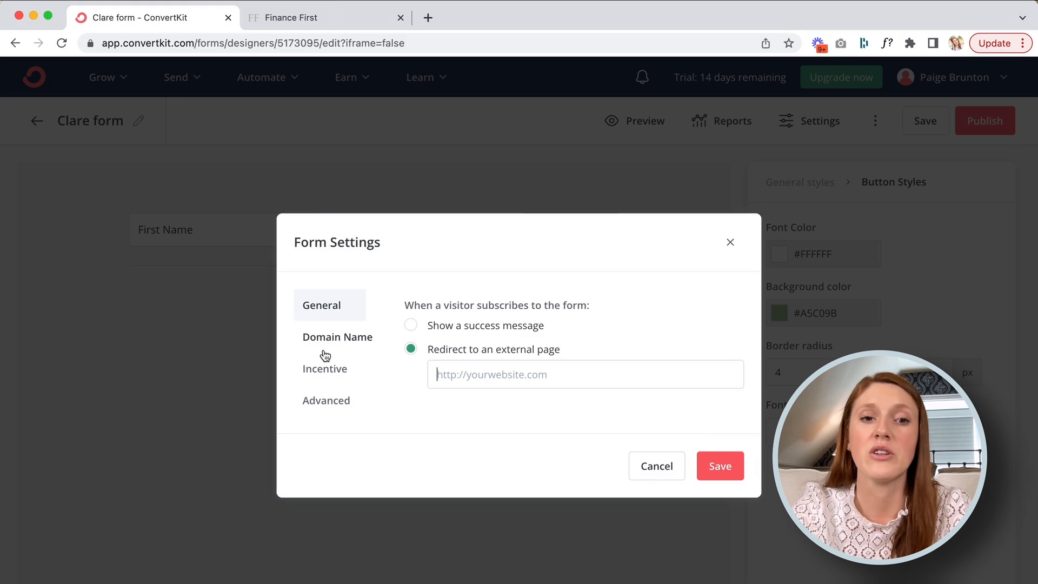
# Step: In the form's incentive email, replace the confirmation button's label with "DOWLOAD FREEBIE NOW"
pyautogui.click(329, 367)
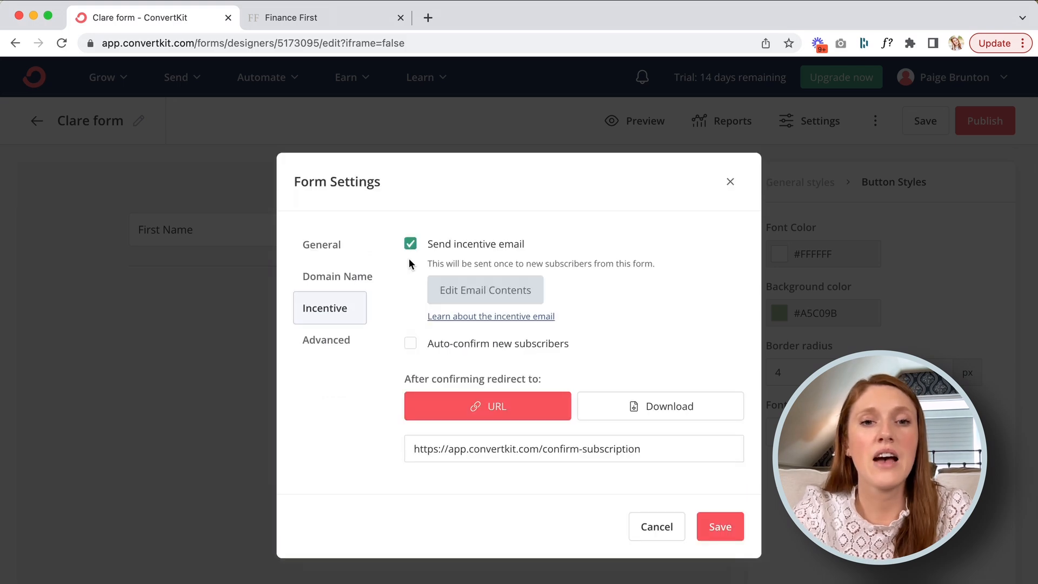
pyautogui.click(494, 291)
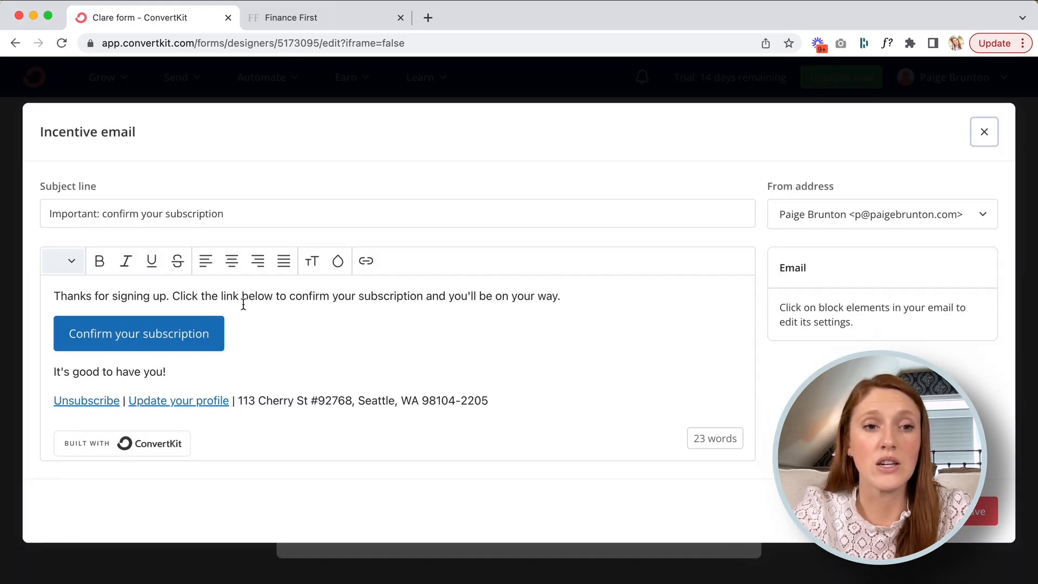
pyautogui.click(116, 334)
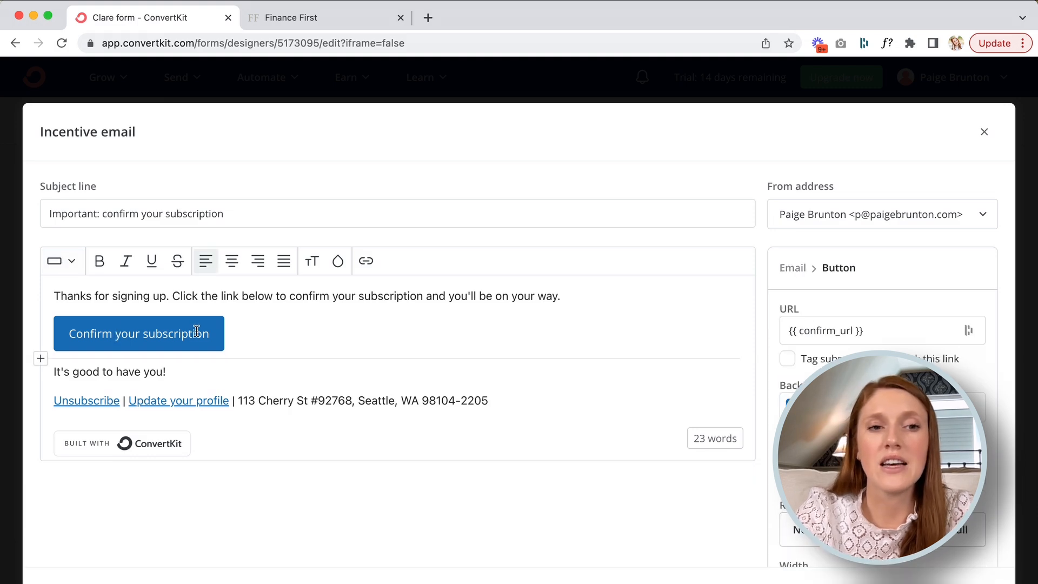
pyautogui.moveTo(212, 334); pyautogui.dragTo(49, 338)
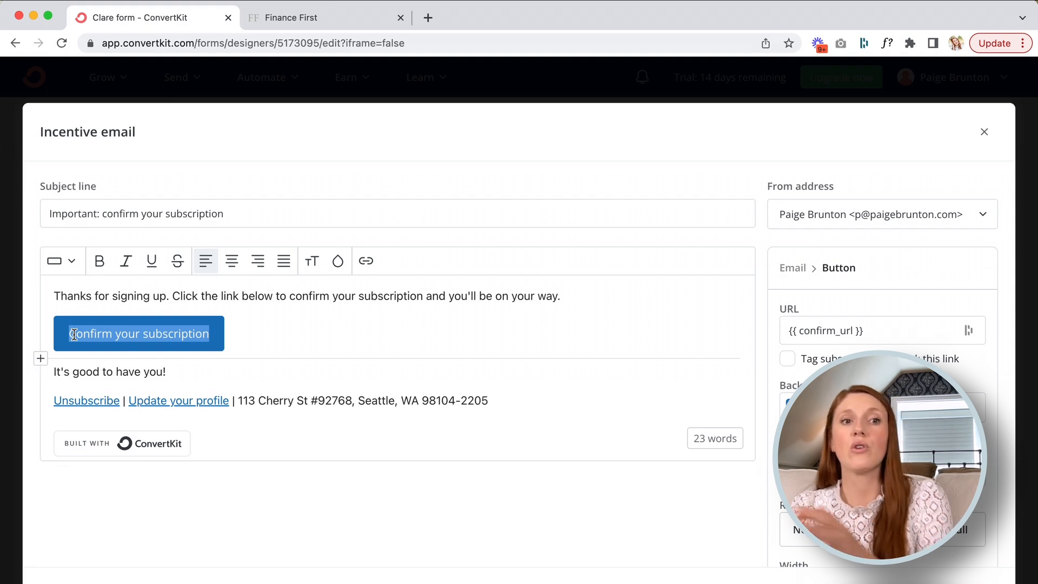
pyautogui.write('DOWLOAD FREEBIE NOW')
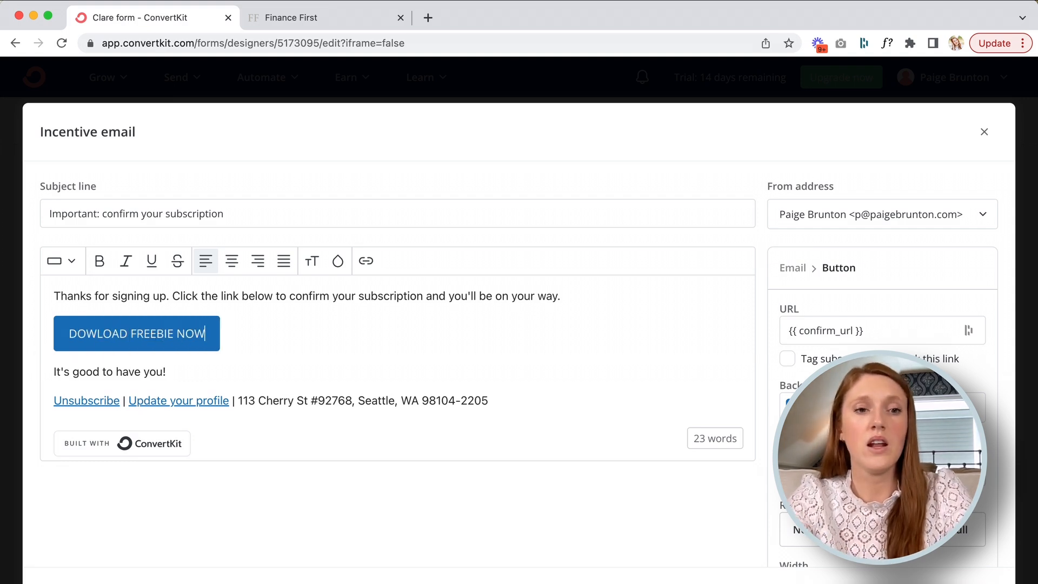
# Step: Review the incentive email's body text and subject line, and the link, color, size and corner settings of its button
pyautogui.tripleClick(320, 299)
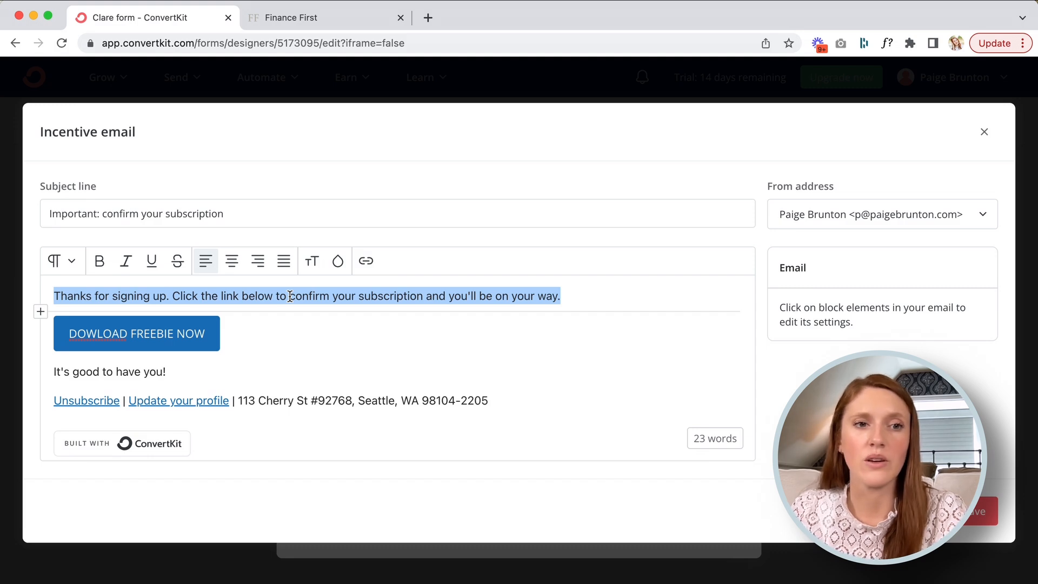
pyautogui.click(317, 211)
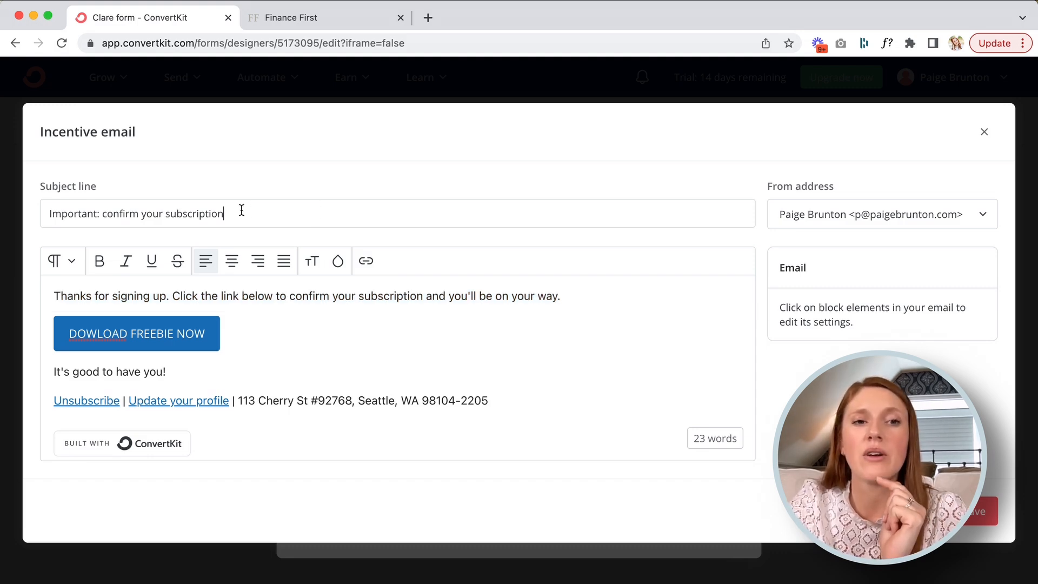
pyautogui.moveTo(225, 212); pyautogui.dragTo(43, 214)
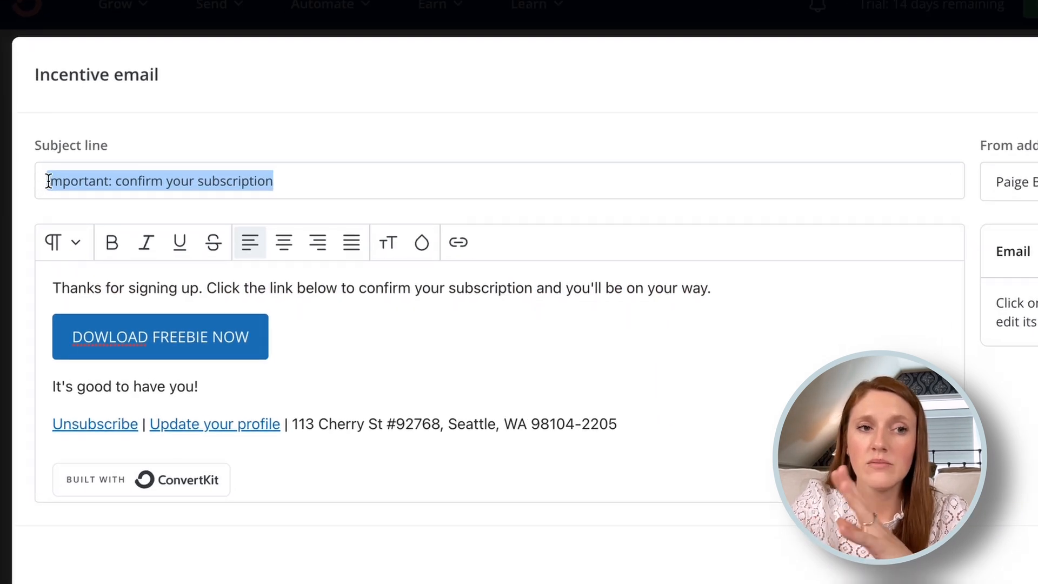
pyautogui.click(248, 199)
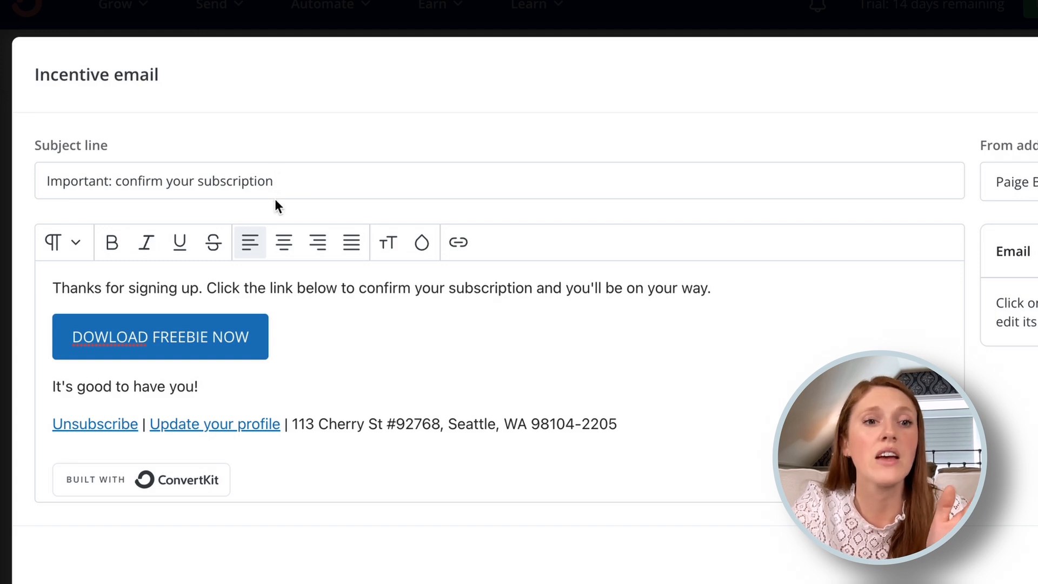
pyautogui.click(286, 334)
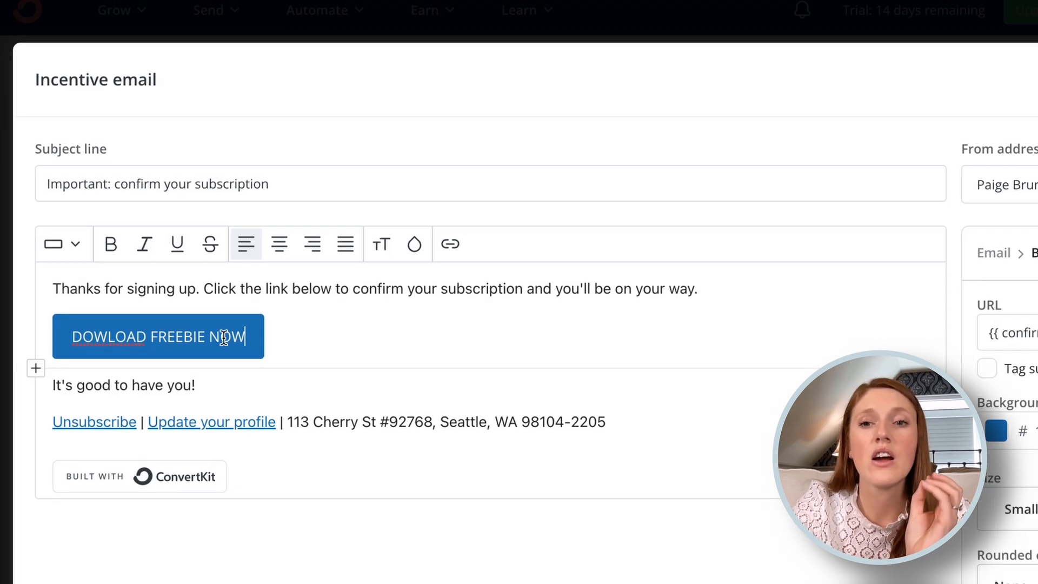
pyautogui.scroll(-1, 223, 338)
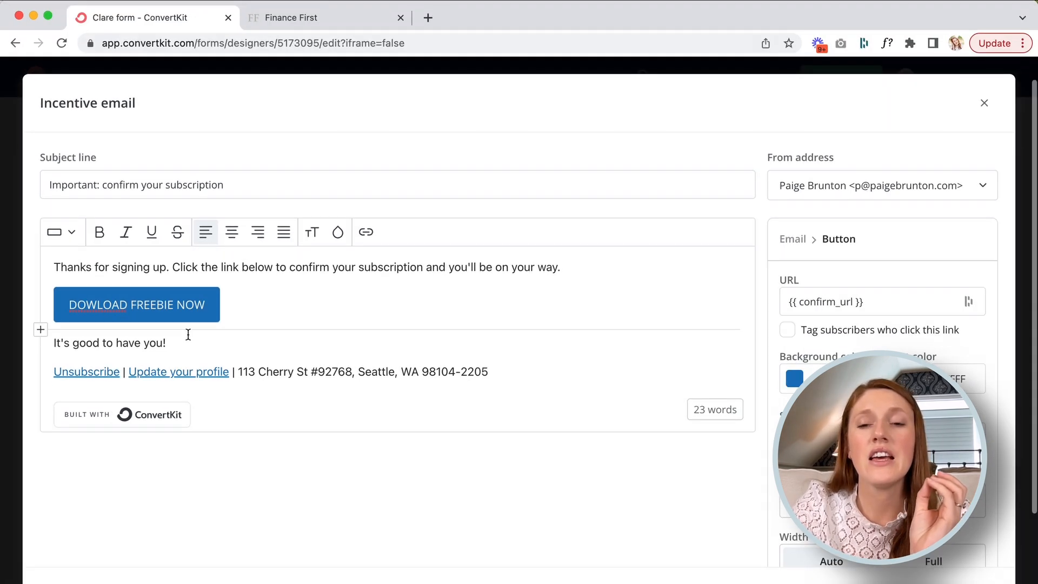
pyautogui.scroll(1, 224, 338)
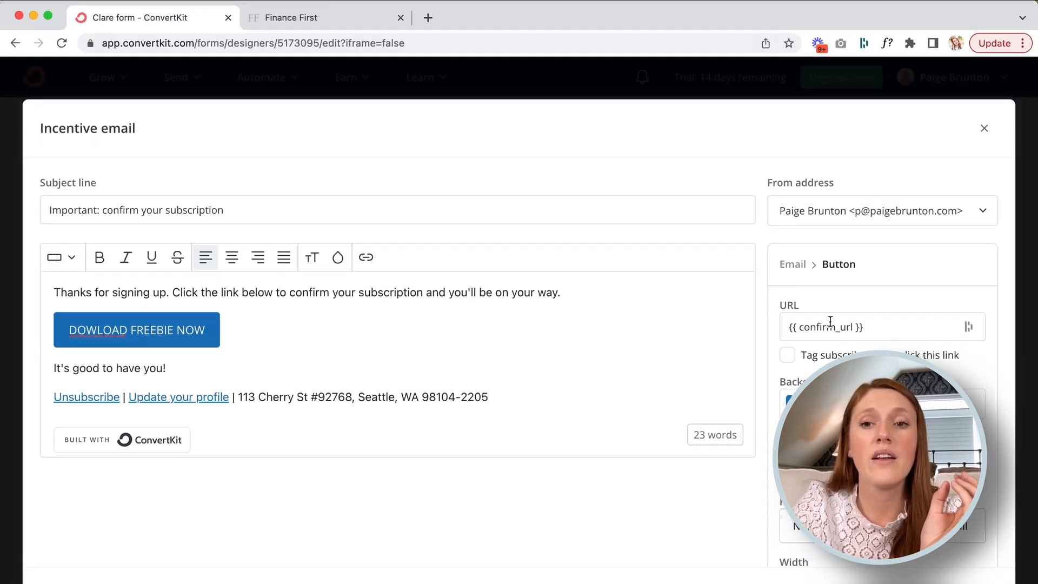
pyautogui.scroll(-3, 829, 324)
pyautogui.scroll(-2, 831, 327)
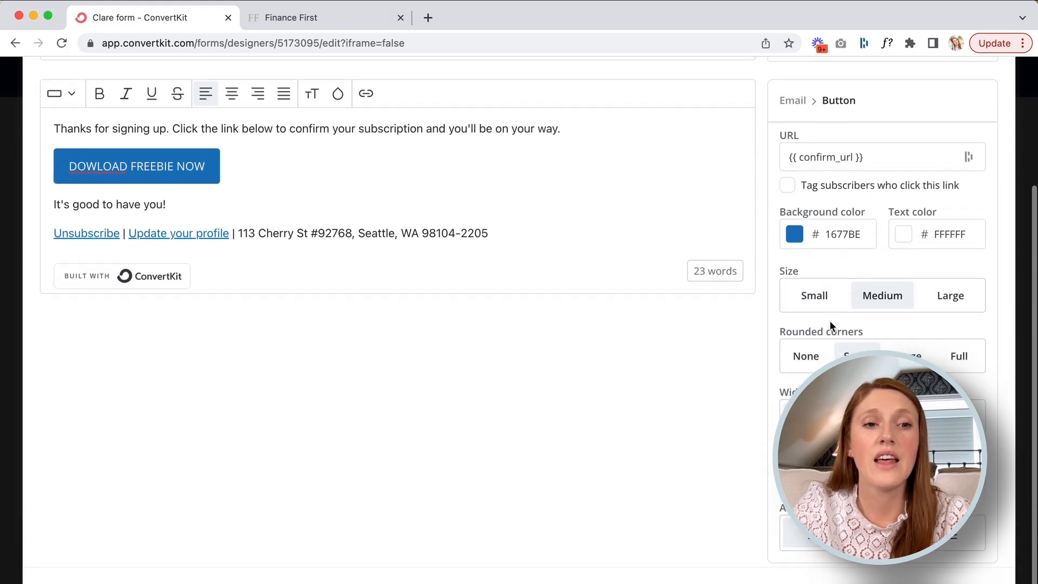
pyautogui.scroll(5, 831, 327)
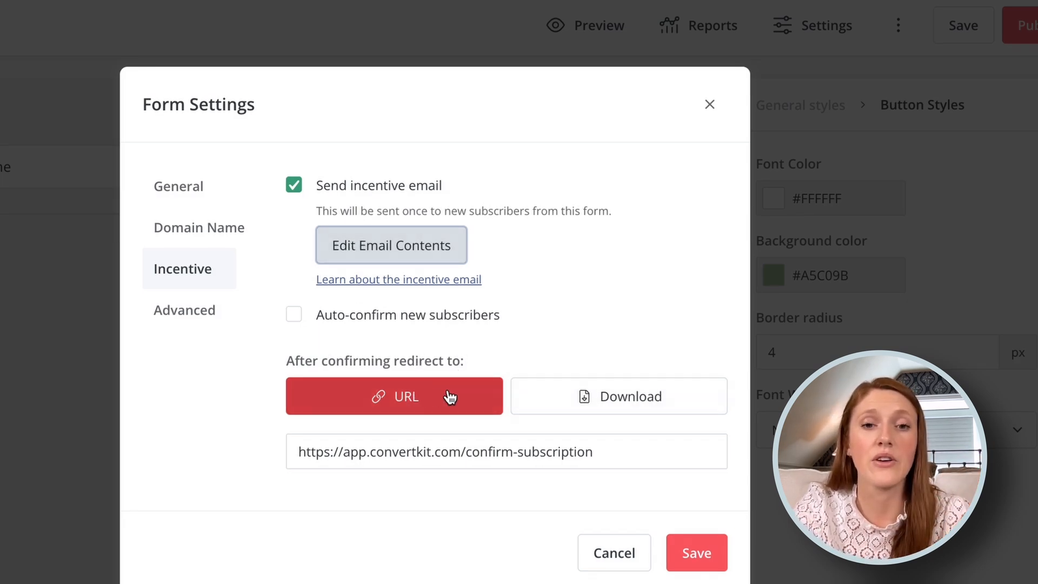
# Step: Compare the URL and file download options for the redirect after confirming, and recheck the incentive email's button before closing it
pyautogui.click(536, 402)
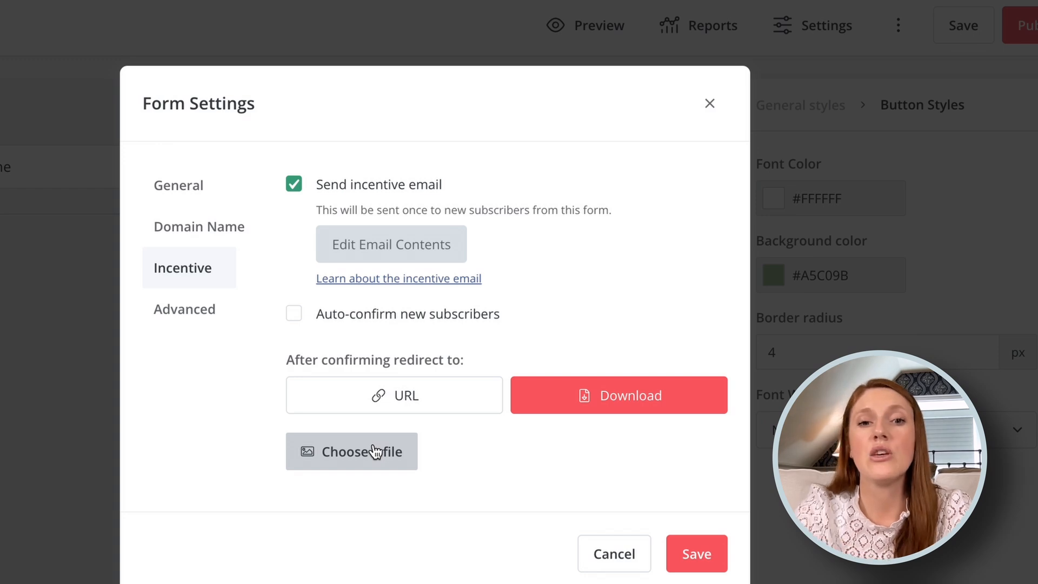
pyautogui.click(384, 395)
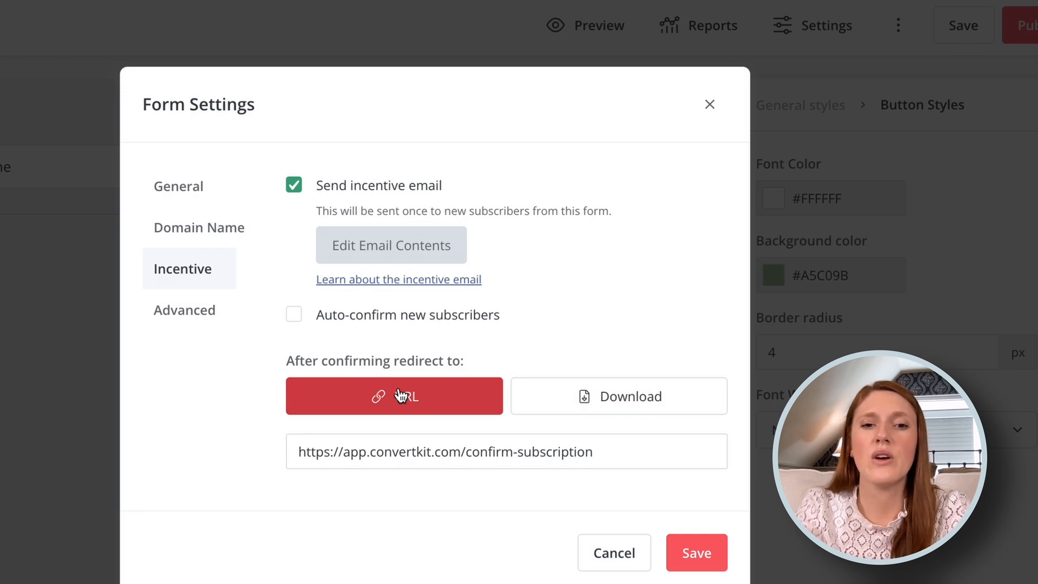
pyautogui.tripleClick(406, 456)
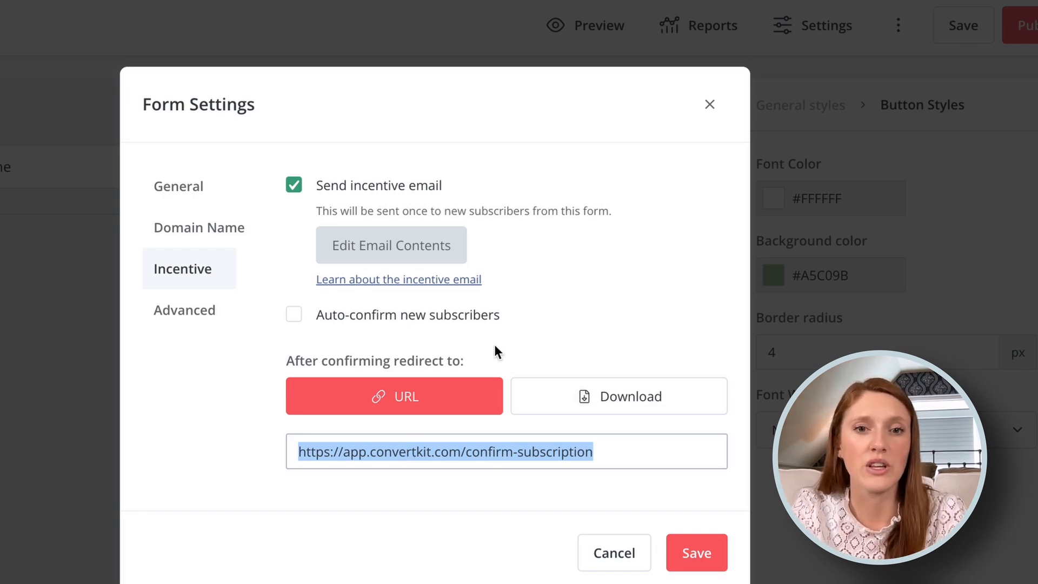
pyautogui.click(474, 356)
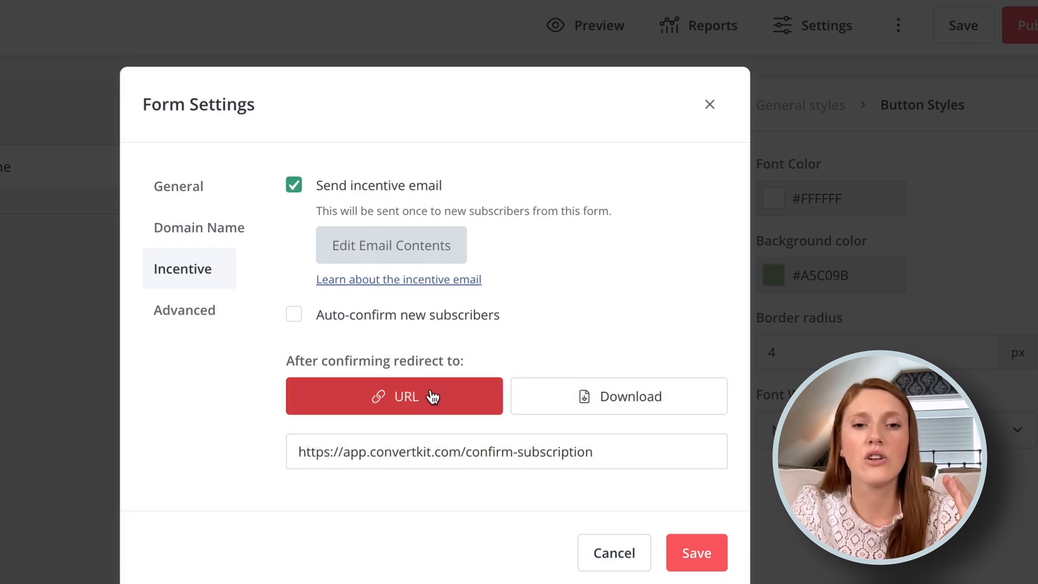
pyautogui.click(632, 396)
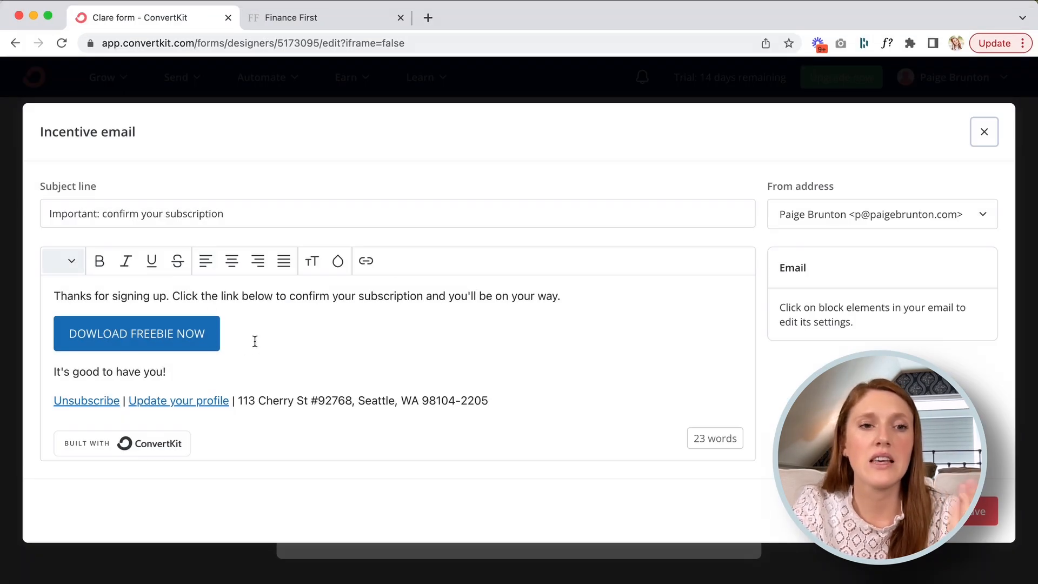
pyautogui.tripleClick(134, 334)
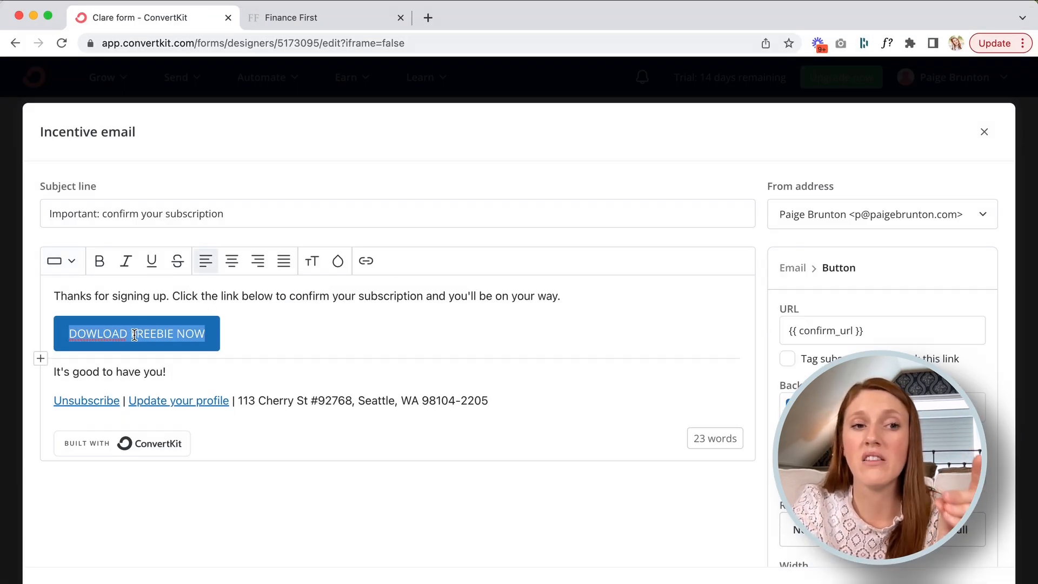
pyautogui.click(983, 134)
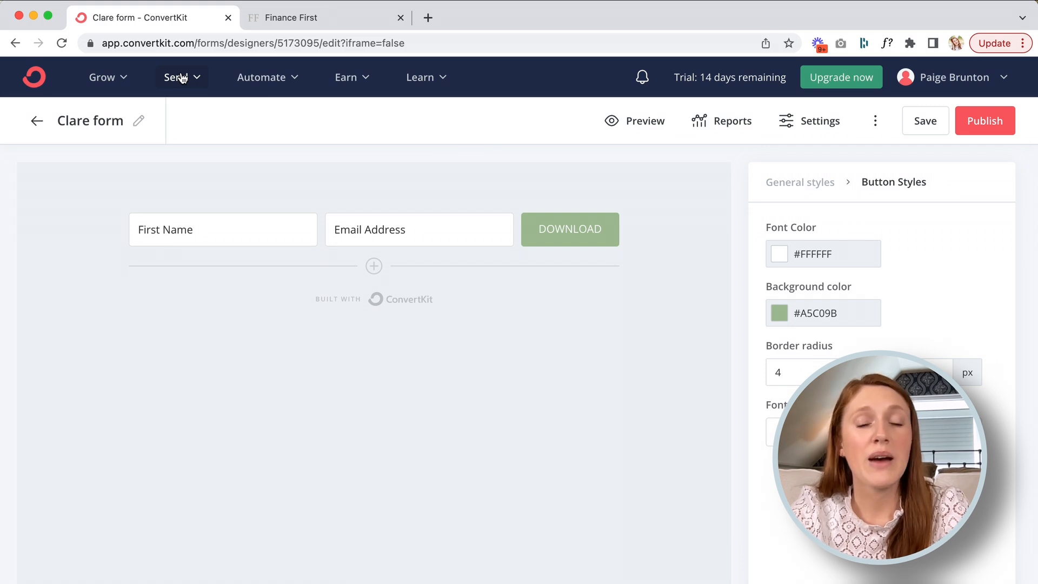
# Step: Create a new broadcast email using the Text only template
pyautogui.click(182, 78)
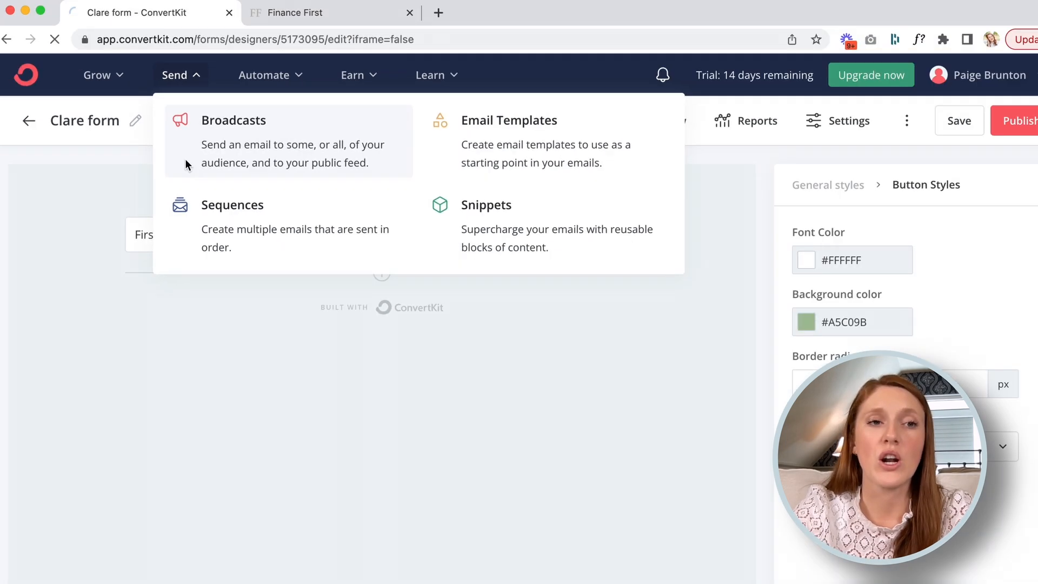
pyautogui.click(272, 156)
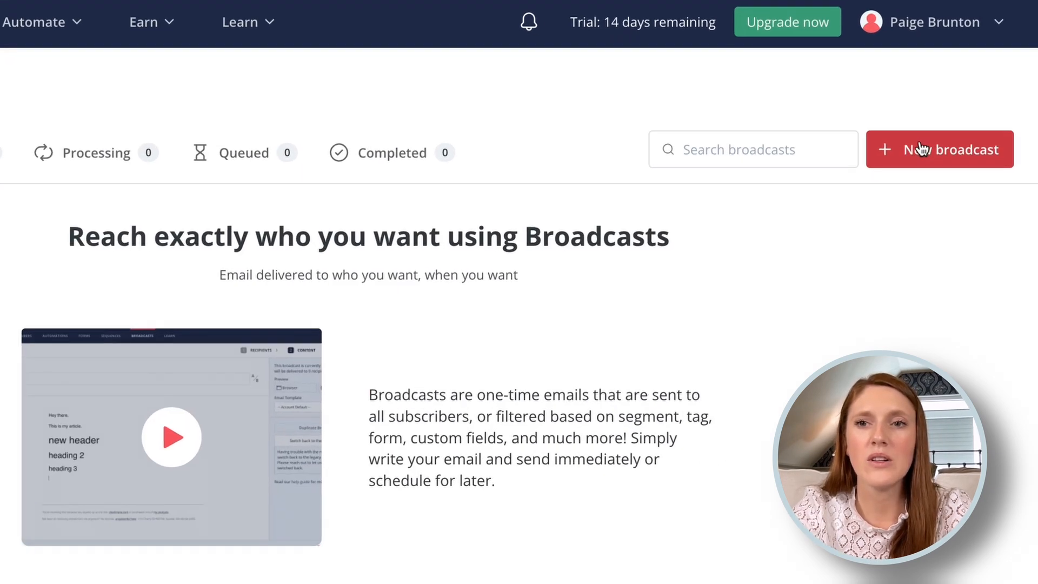
pyautogui.click(922, 149)
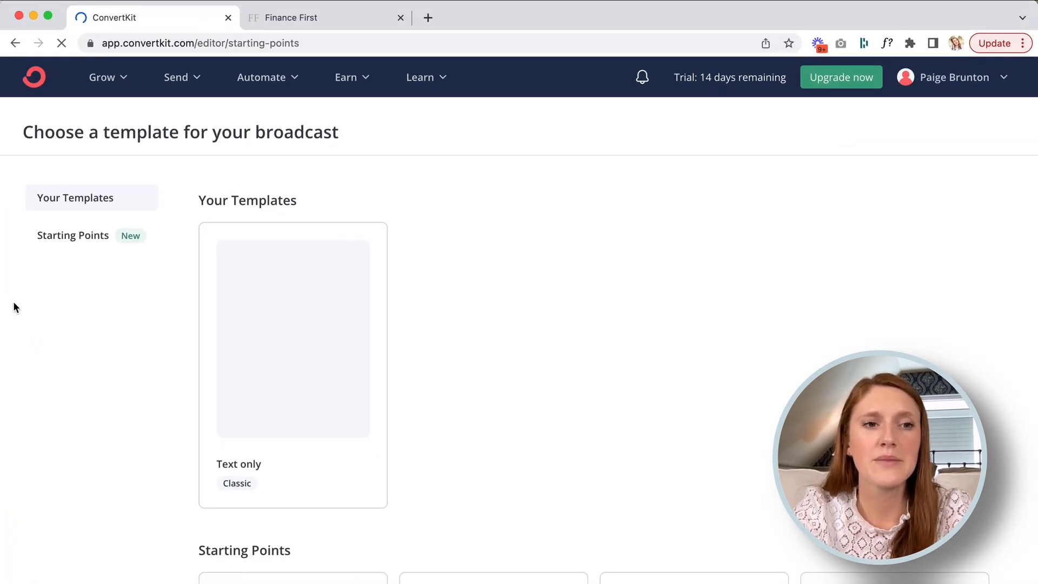
pyautogui.scroll(-15, 13, 300)
pyautogui.scroll(15, 13, 307)
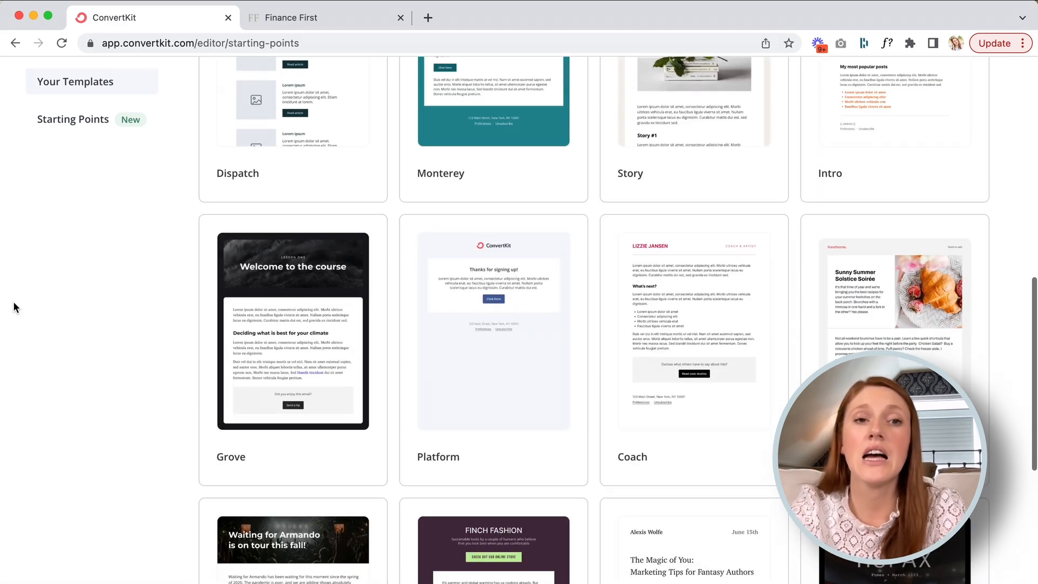
pyautogui.click(299, 343)
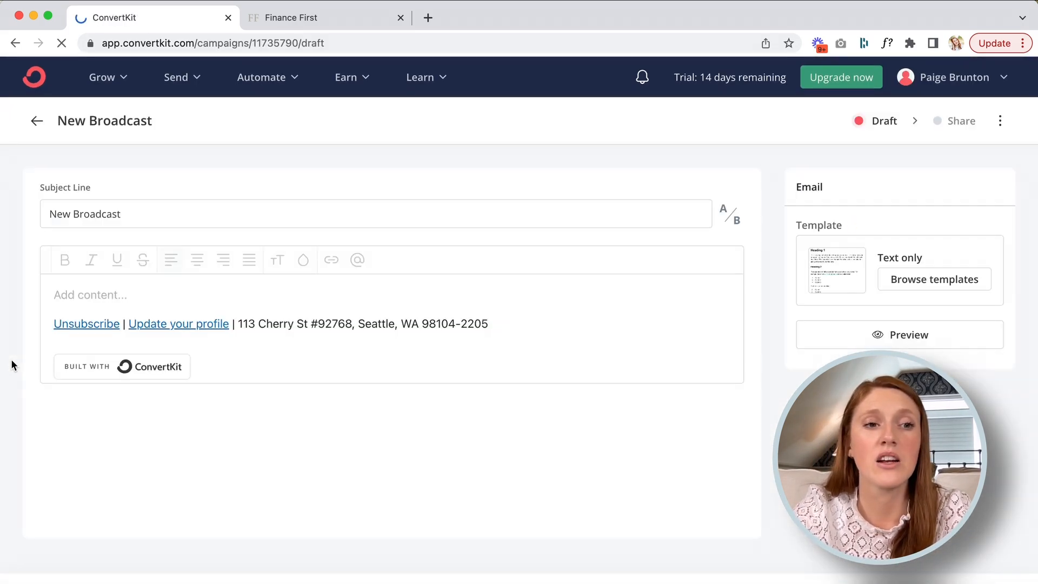
# Step: Write the greeting "Hey {{ subscriber.first_name }}," using the subscriber first name personalization, and add an empty paragraph below it
pyautogui.click(96, 294)
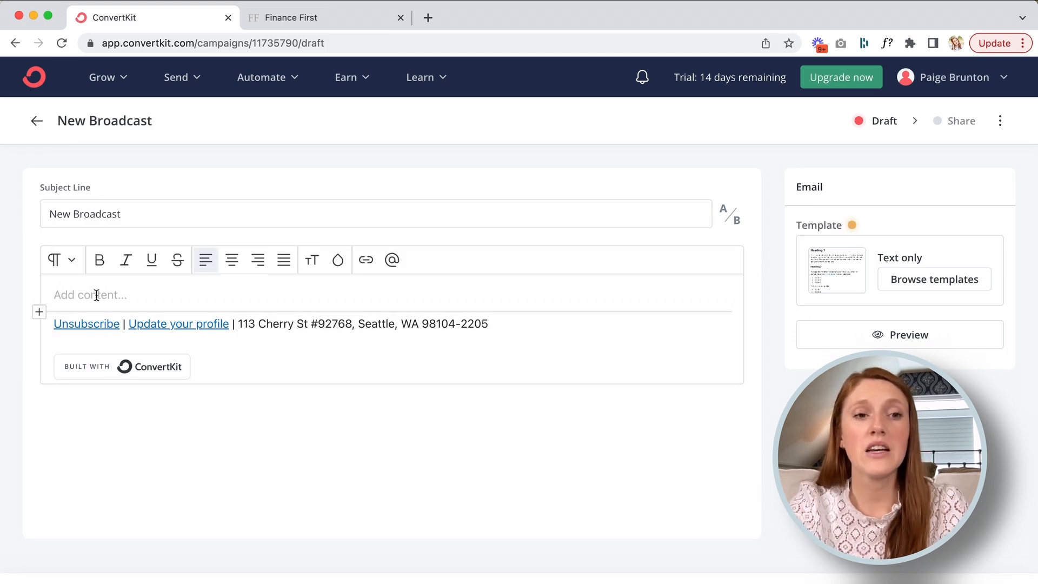
pyautogui.write('Hey')
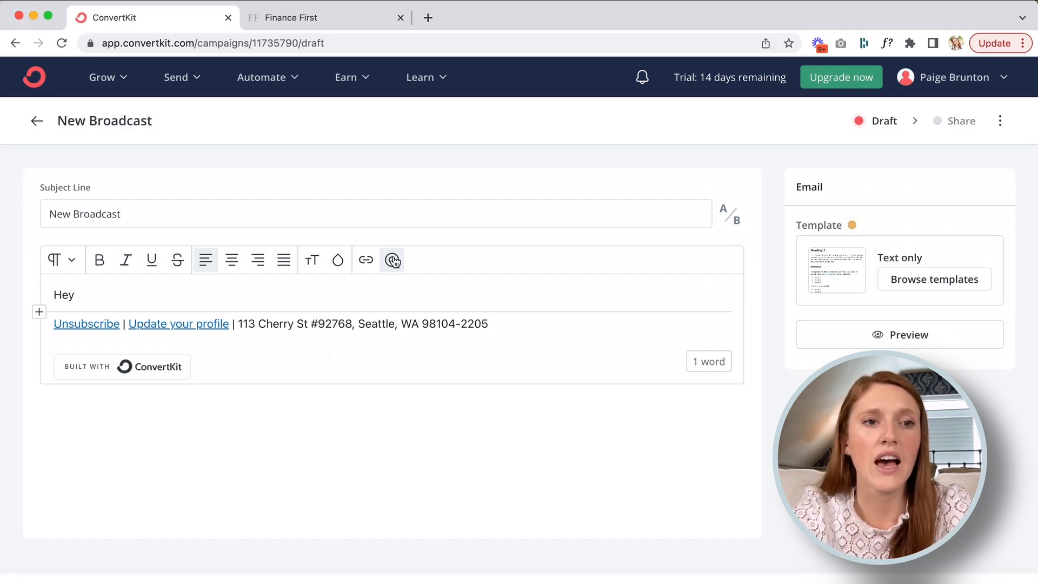
pyautogui.click(39, 312)
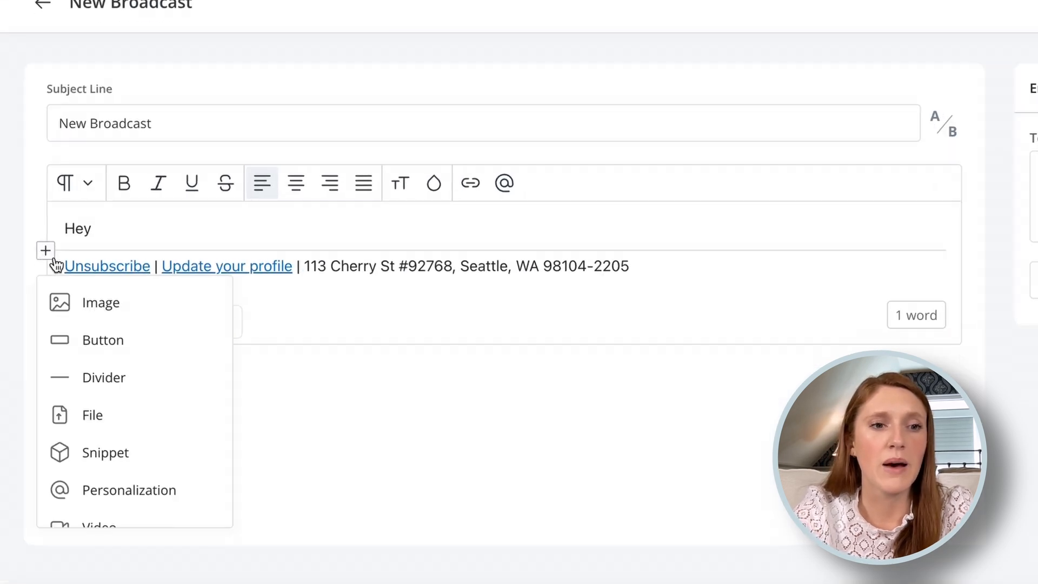
pyautogui.scroll(-3, 121, 375)
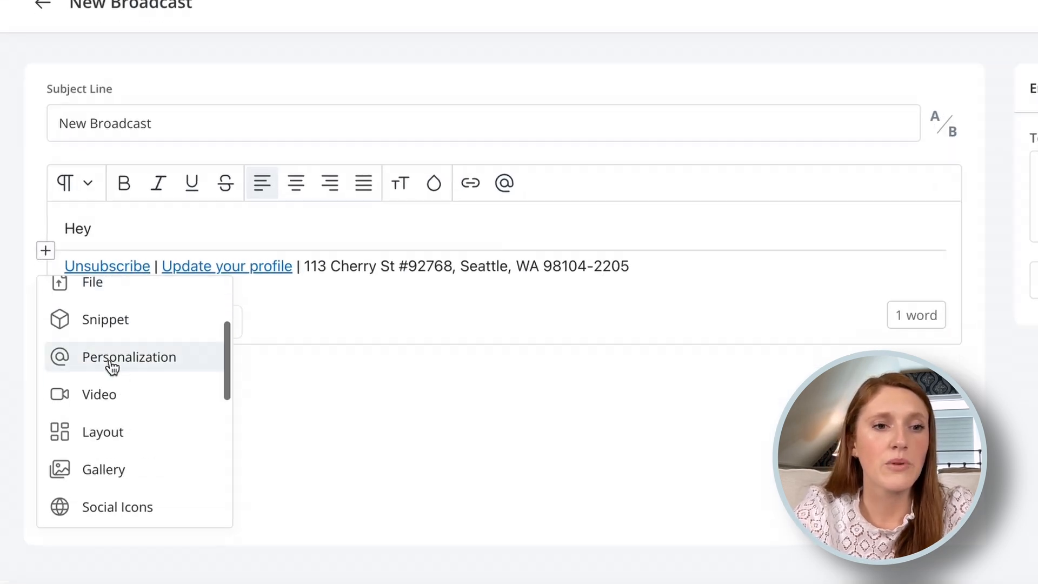
pyautogui.click(107, 364)
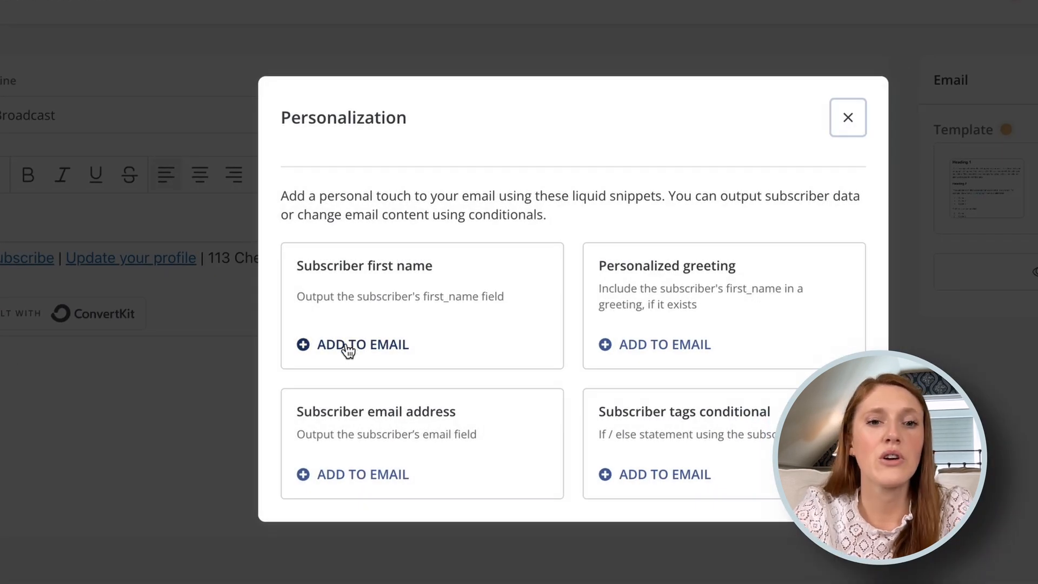
pyautogui.click(343, 350)
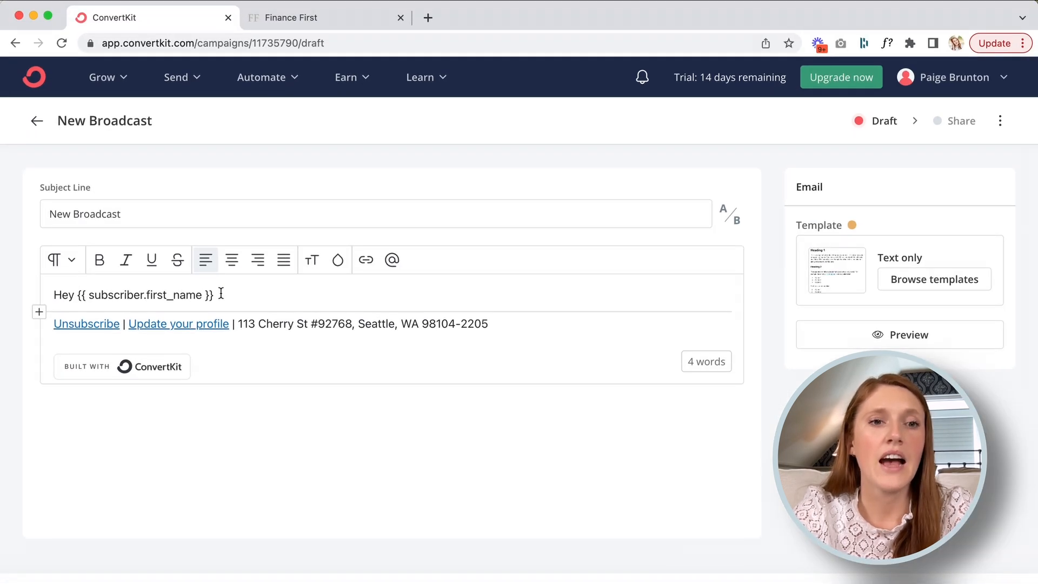
pyautogui.write(',')
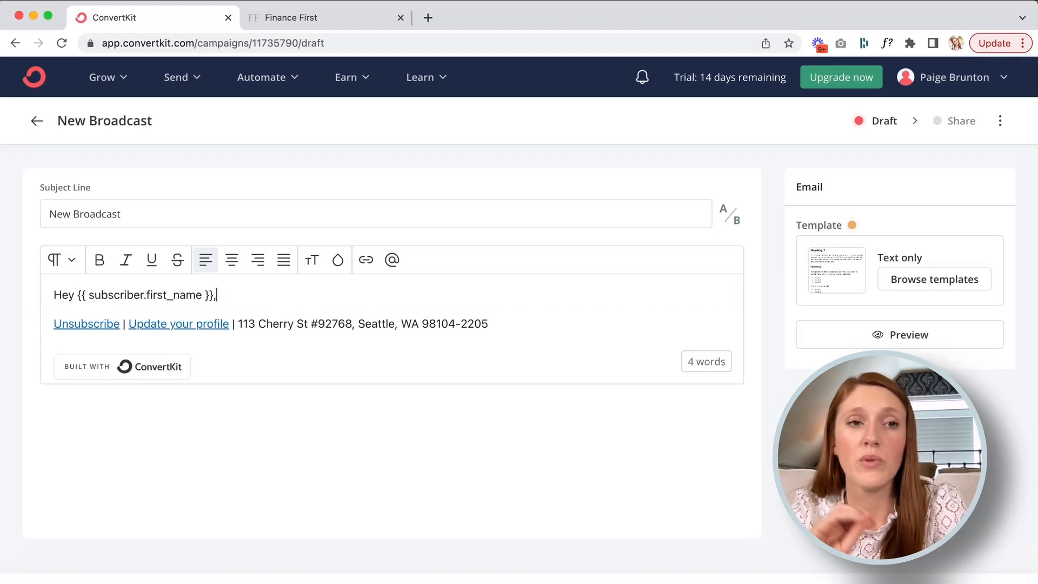
pyautogui.press('Return')
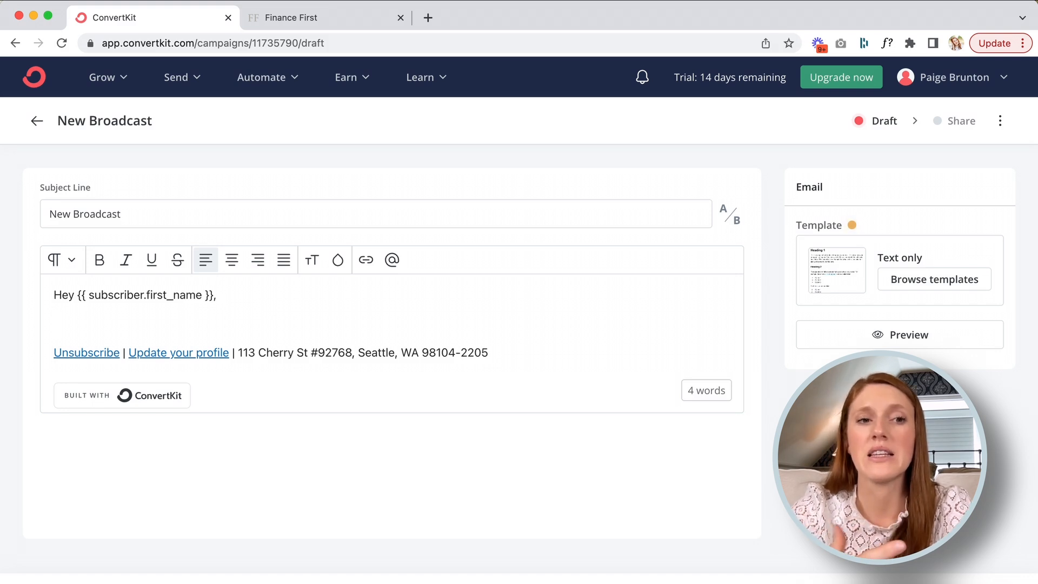
pyautogui.click(102, 322)
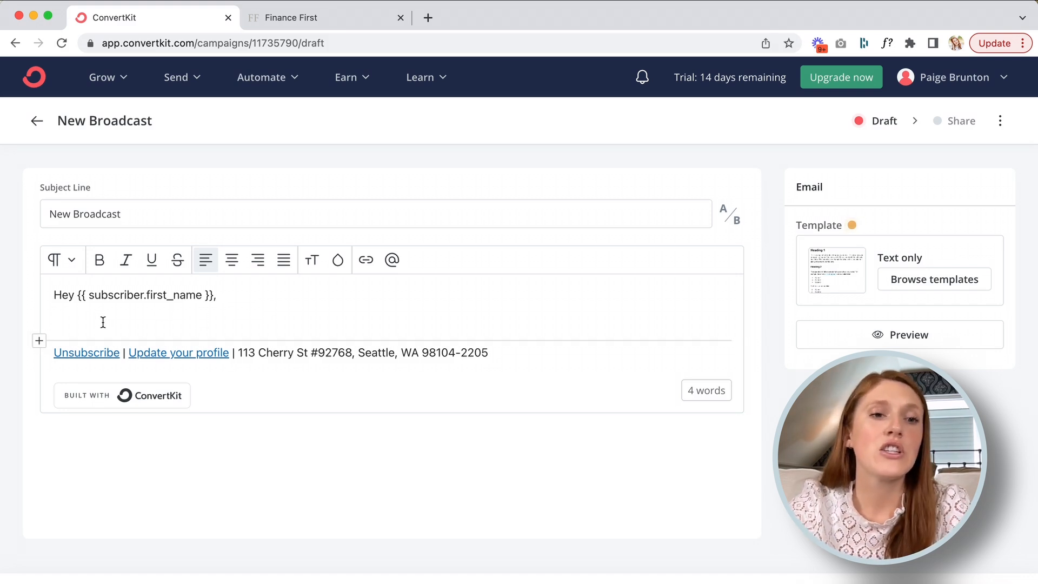
# Step: Write the body "Whatever your message is in here. Very thrilling email content, ohhhh ahhh I can't wait for more!", then "Cheers!" and the sender's first name
pyautogui.write('Whate')
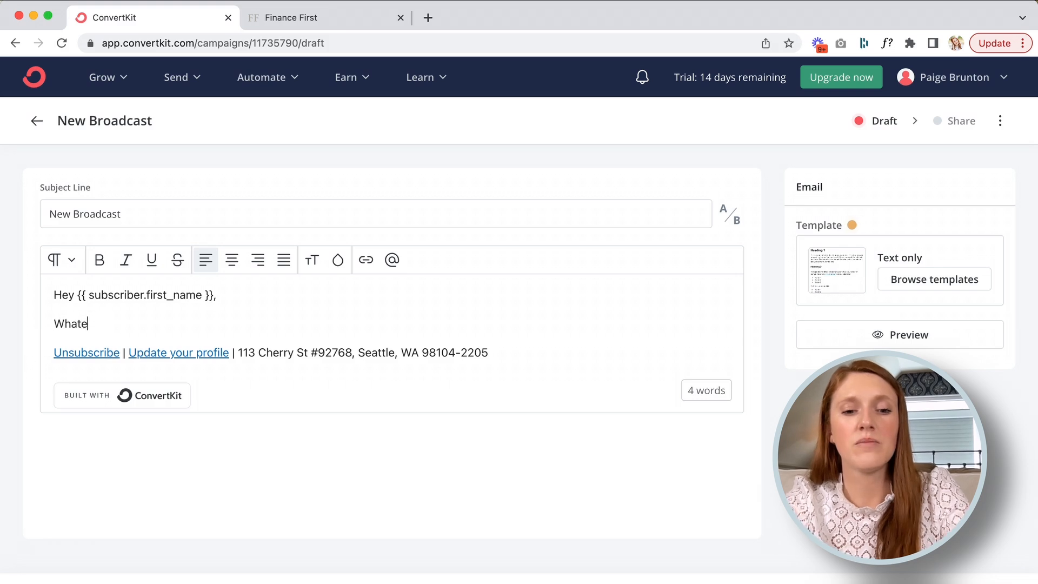
pyautogui.write("ver your message is in here. Very thrilling email content, ohhhh ahhh I can't wait for more!")
pyautogui.press('Return')
pyautogui.write('Cheers!')
pyautogui.press('Return')
pyautogui.write('Paige')
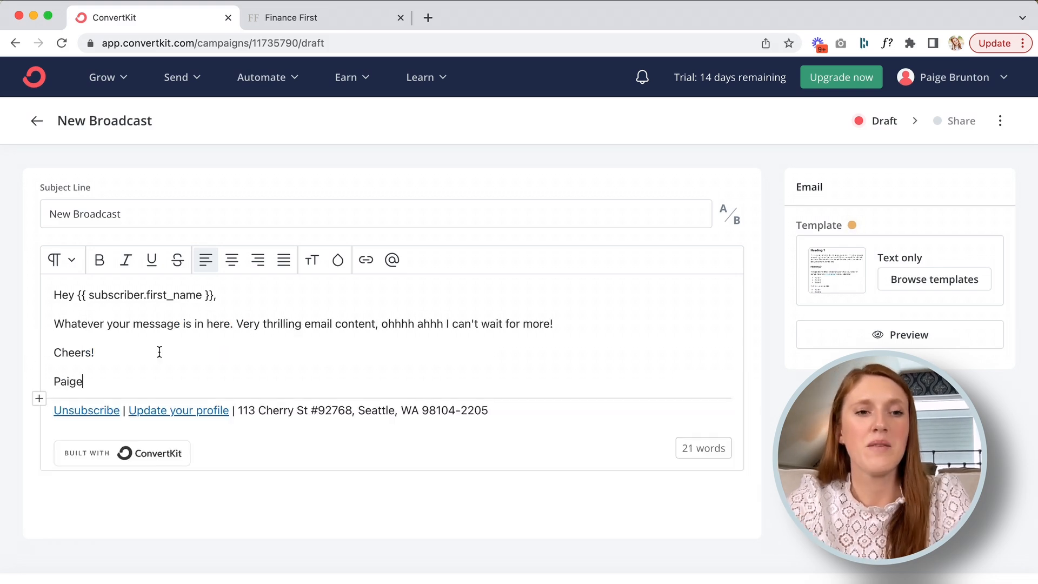
# Step: Examine the content blocks that can be inserted between the message paragraph and the sign-off
pyautogui.click(103, 352)
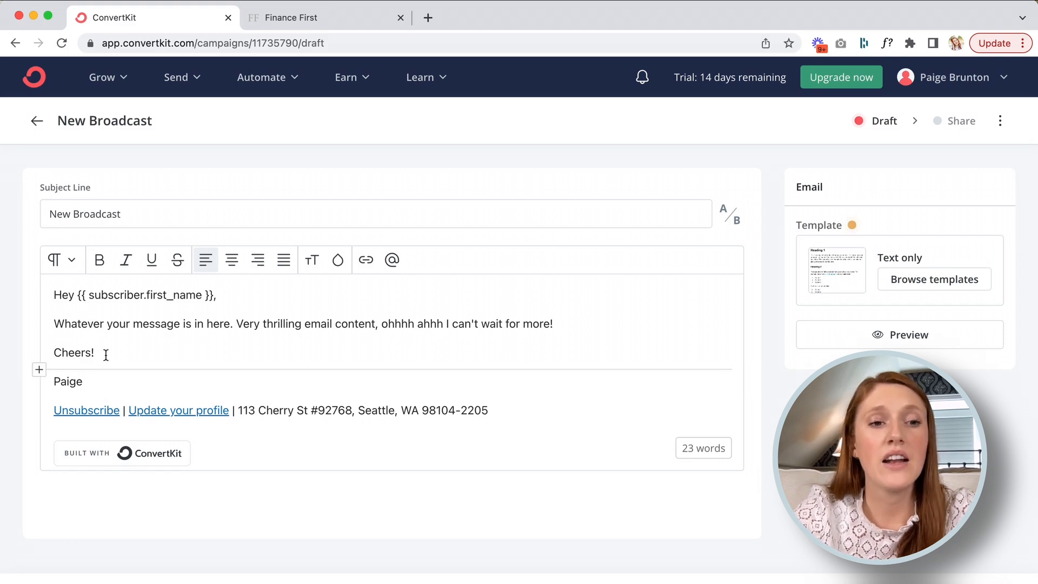
pyautogui.click(574, 325)
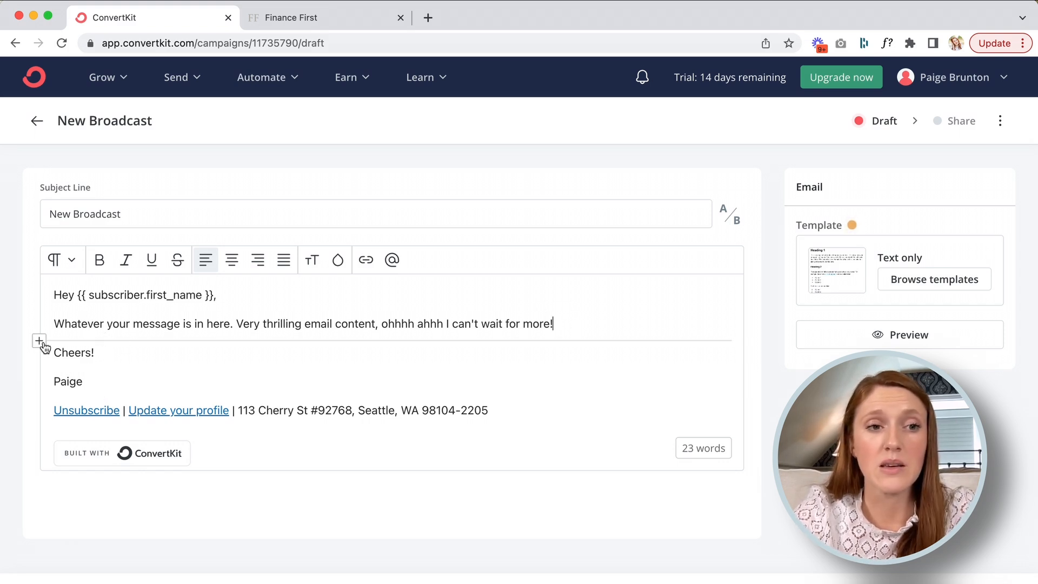
pyautogui.click(40, 341)
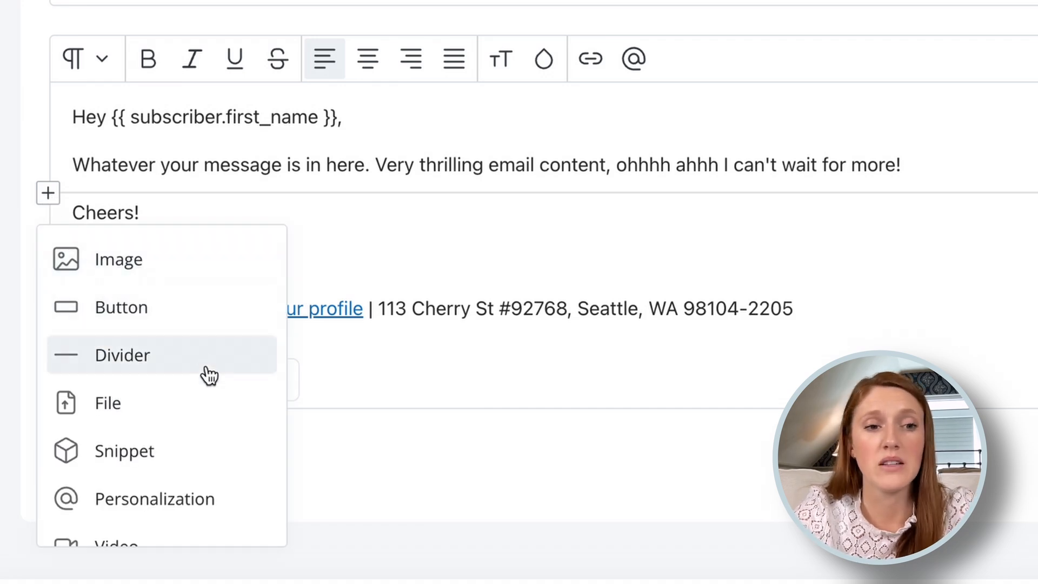
pyautogui.scroll(-1, 205, 400)
pyautogui.scroll(-8, 208, 421)
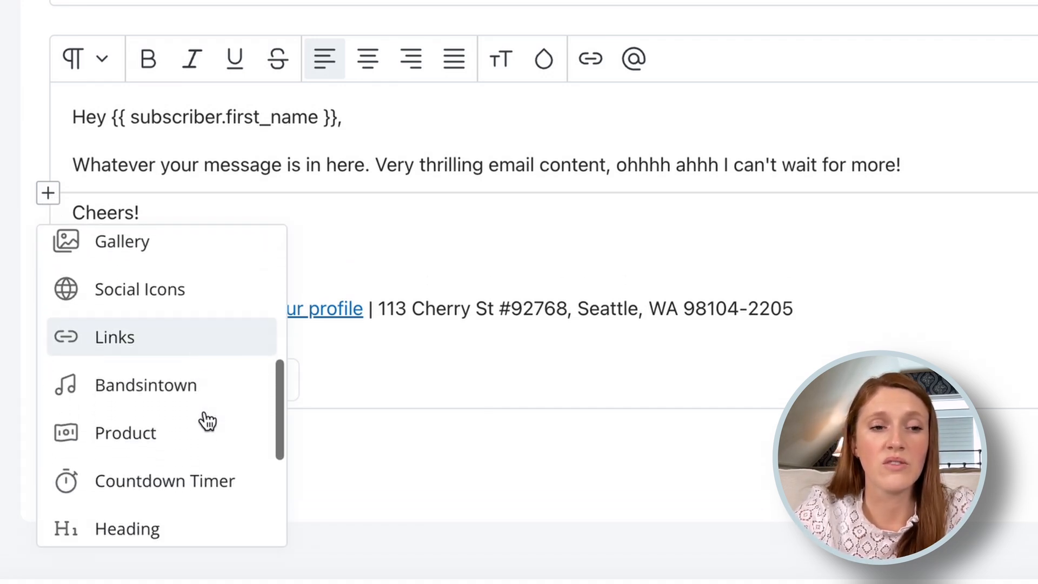
pyautogui.scroll(-3, 204, 420)
pyautogui.scroll(10, 204, 420)
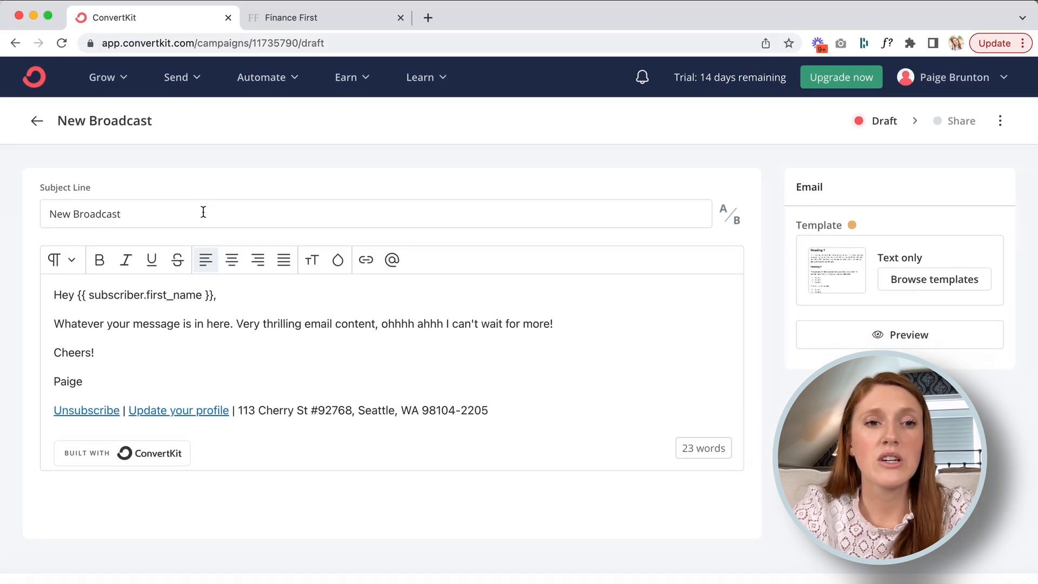
# Step: Set up an A/B subject line test with "OMG! It sold out in 30 seconds!" and "I NEVER thought this would happen... shocking!"
pyautogui.click(203, 214)
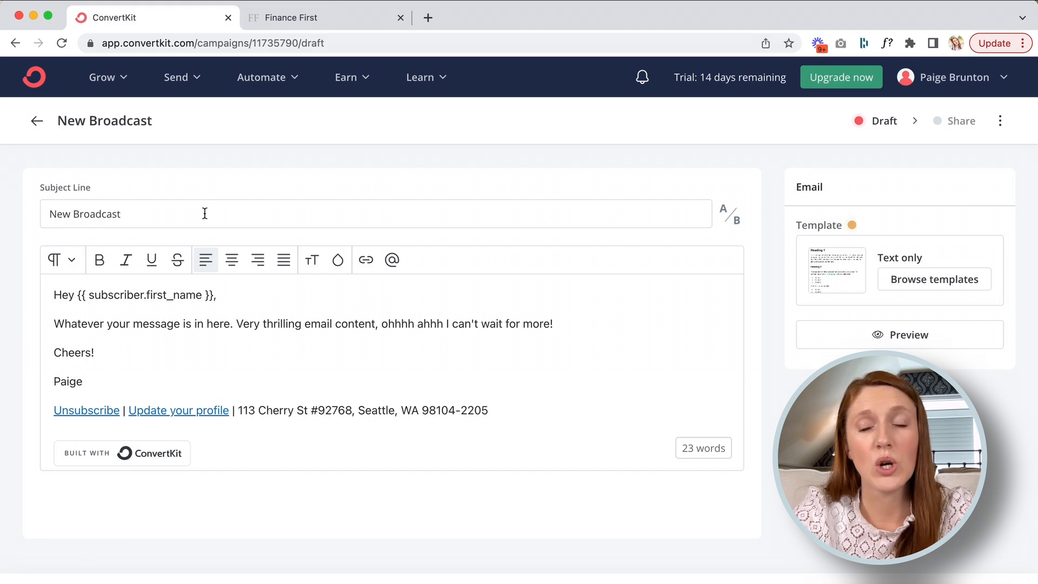
pyautogui.tripleClick(205, 214)
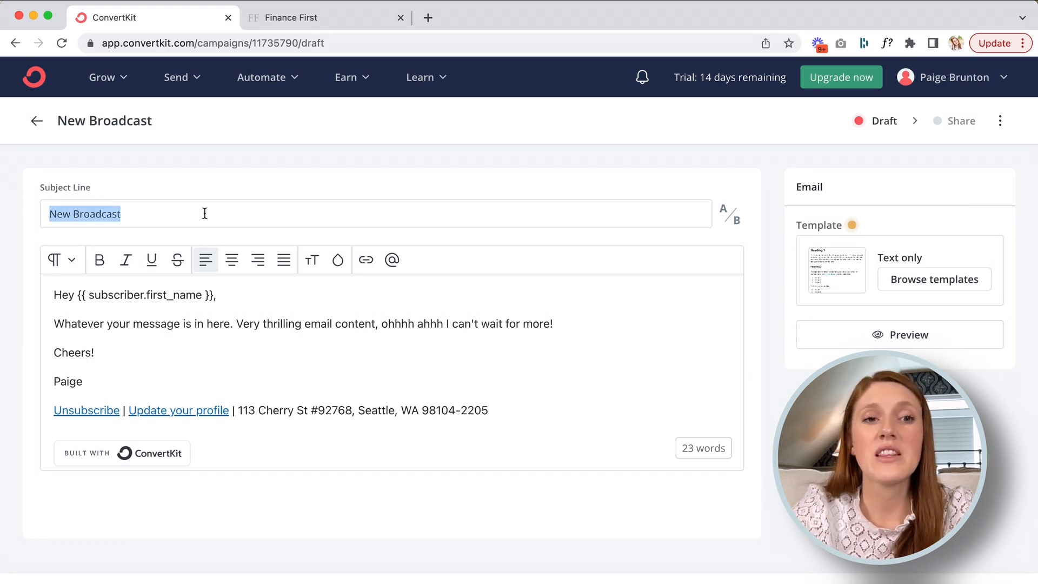
pyautogui.press('BackSpace')
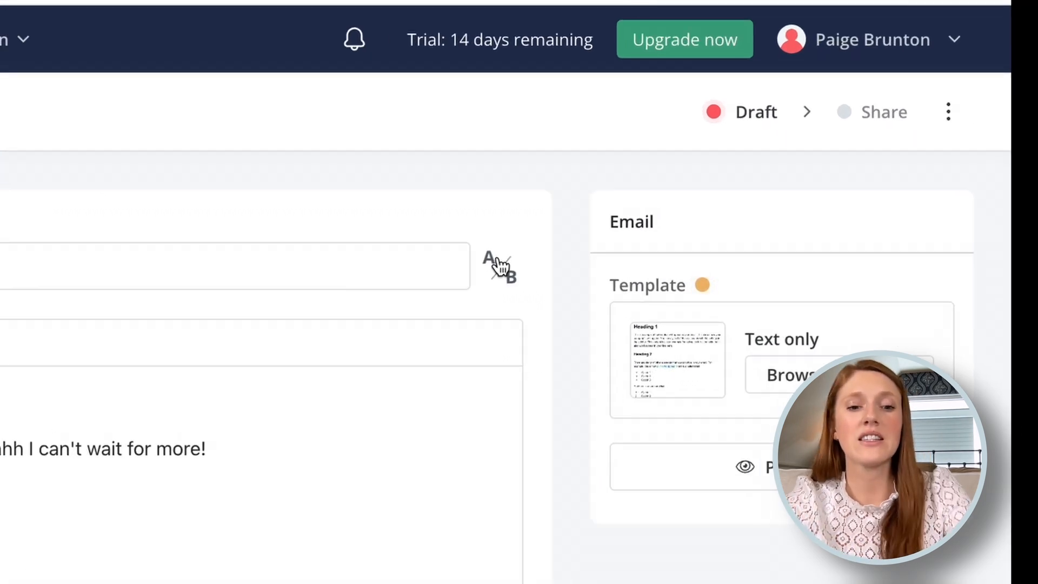
pyautogui.write('seconds!')
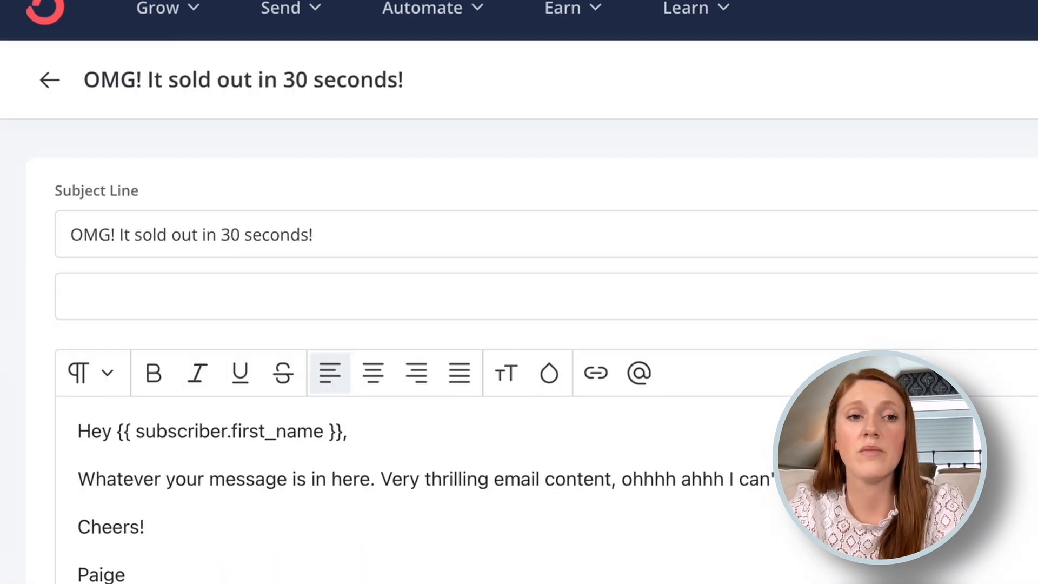
pyautogui.click(204, 291)
pyautogui.write('I NEVER thought this would happen... shocking!')
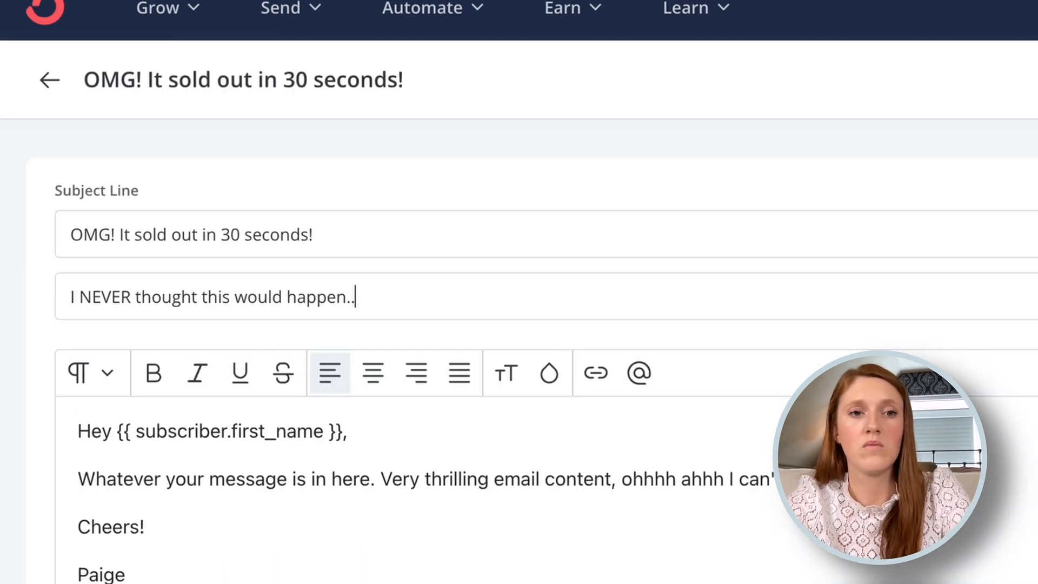
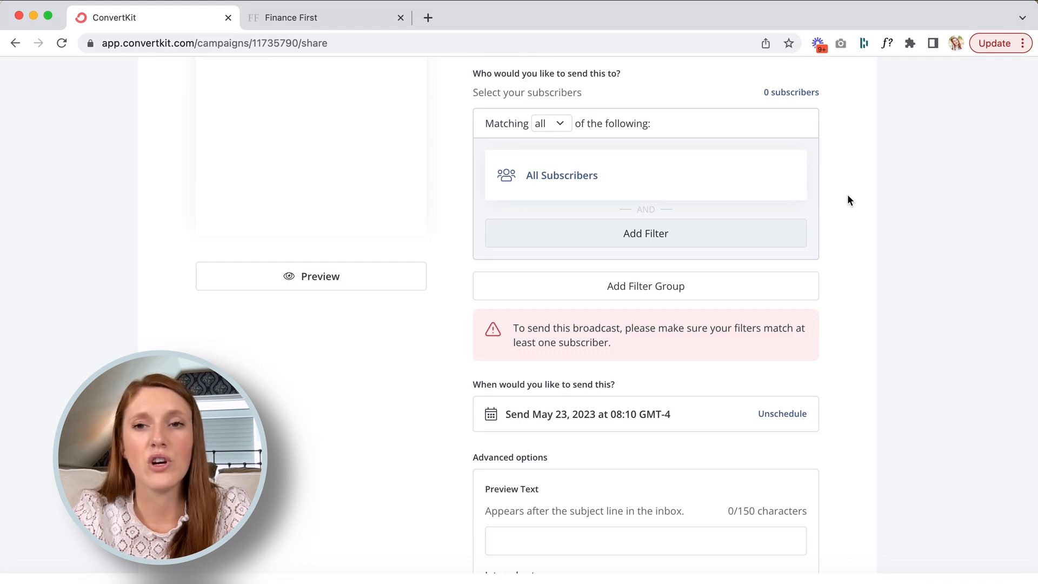
# Step: Review the broadcast's recipient filters, send schedule, advanced options, public feed setting and both subject lines
pyautogui.scroll(-5, 847, 196)
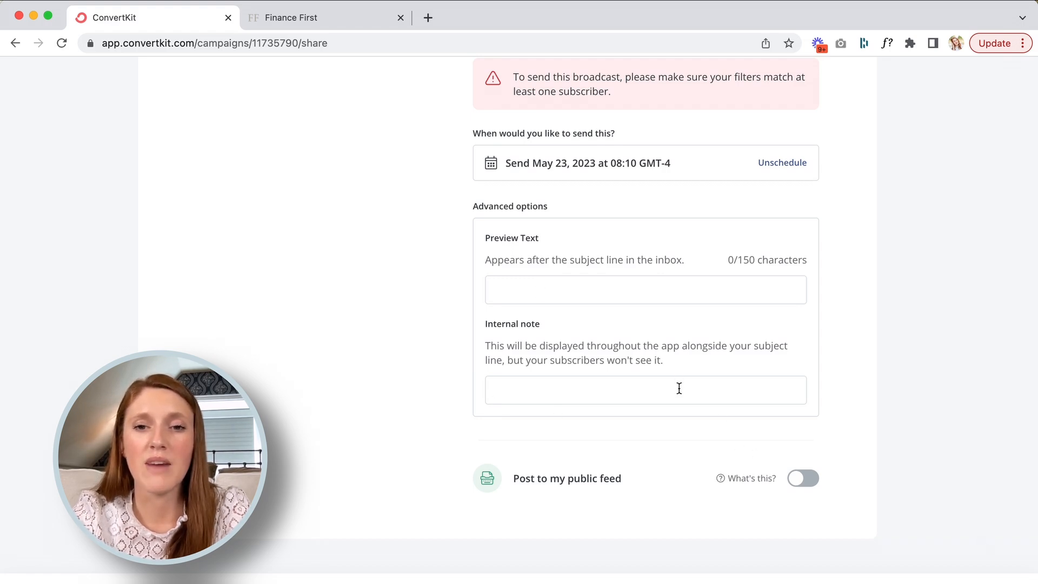
pyautogui.scroll(9, 864, 364)
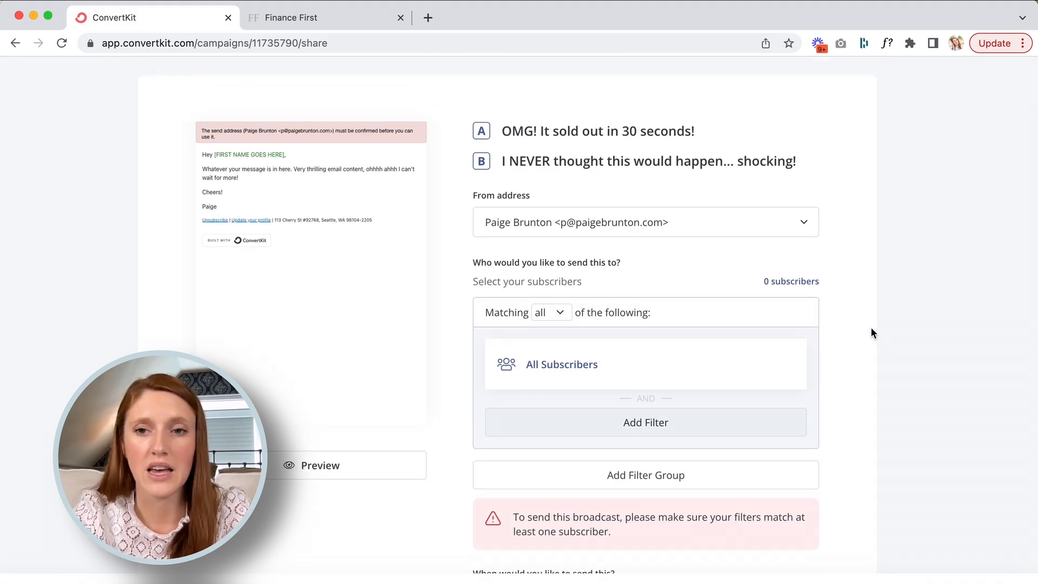
pyautogui.scroll(2, 876, 336)
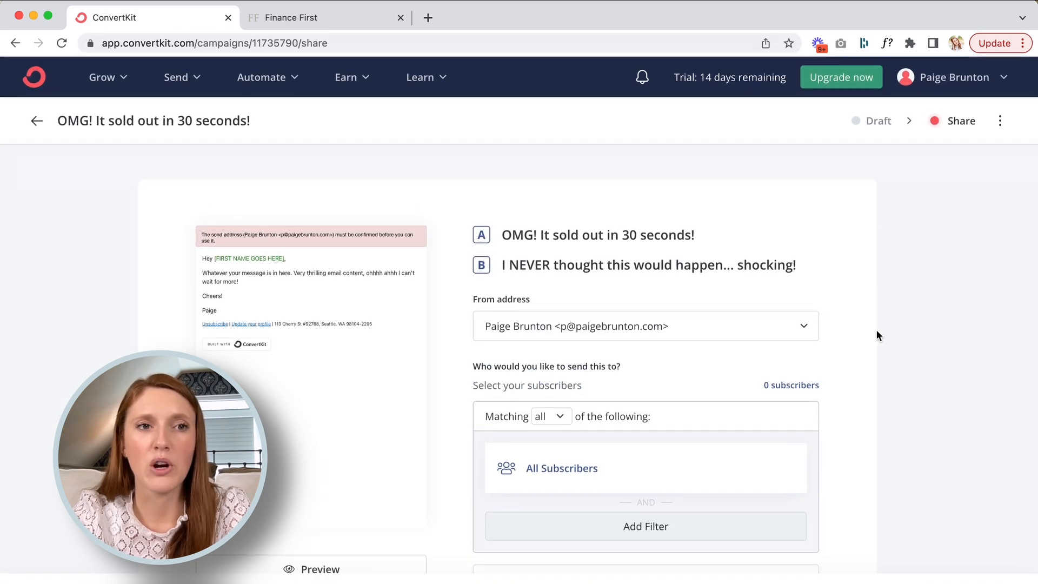
# Step: Create a new email sequence named "Welcome Sequence"
pyautogui.click(176, 81)
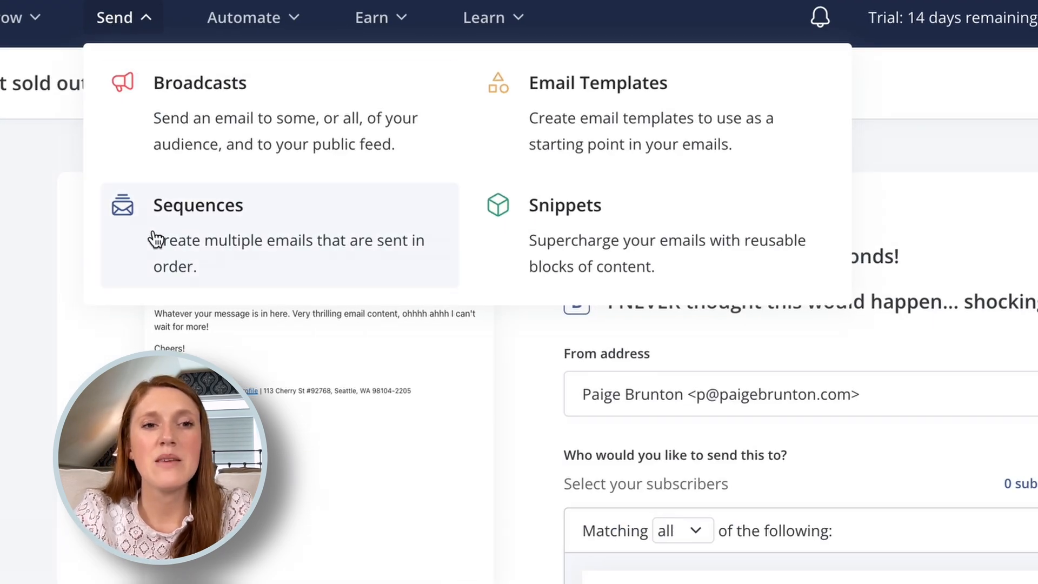
pyautogui.click(161, 238)
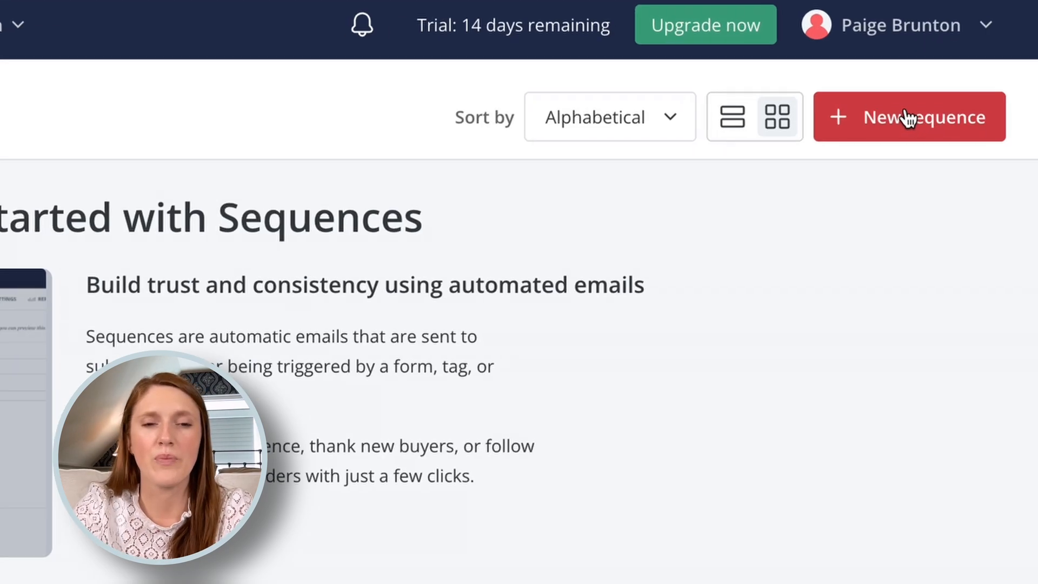
pyautogui.click(948, 131)
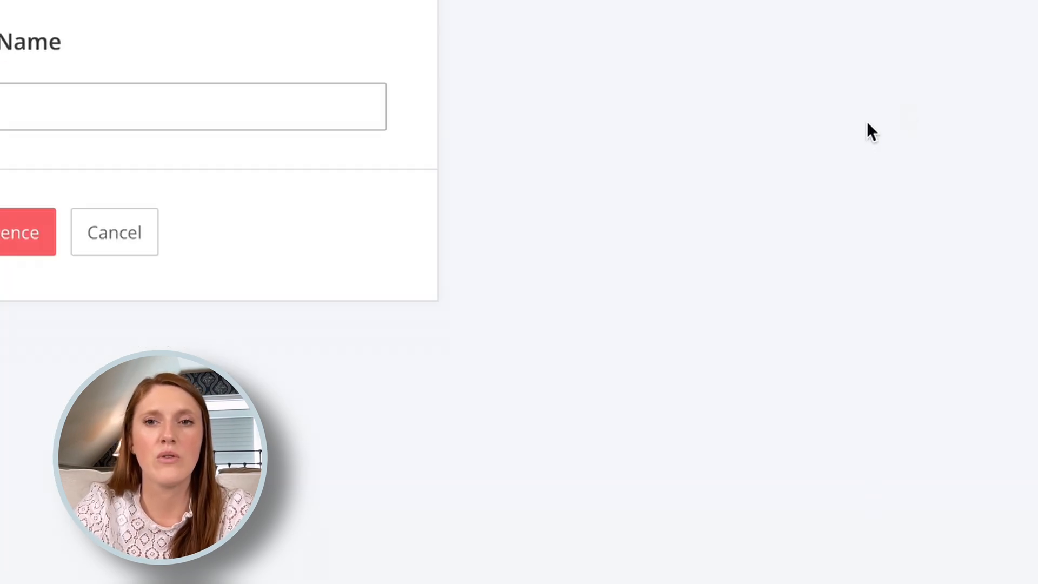
pyautogui.write('W')
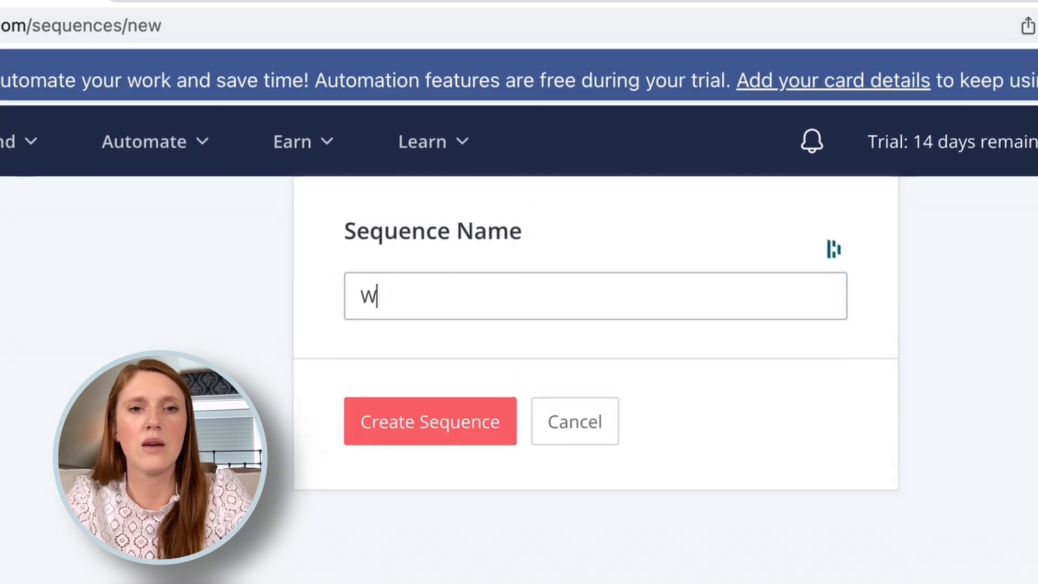
pyautogui.write('elcome Sequence')
pyautogui.click(431, 364)
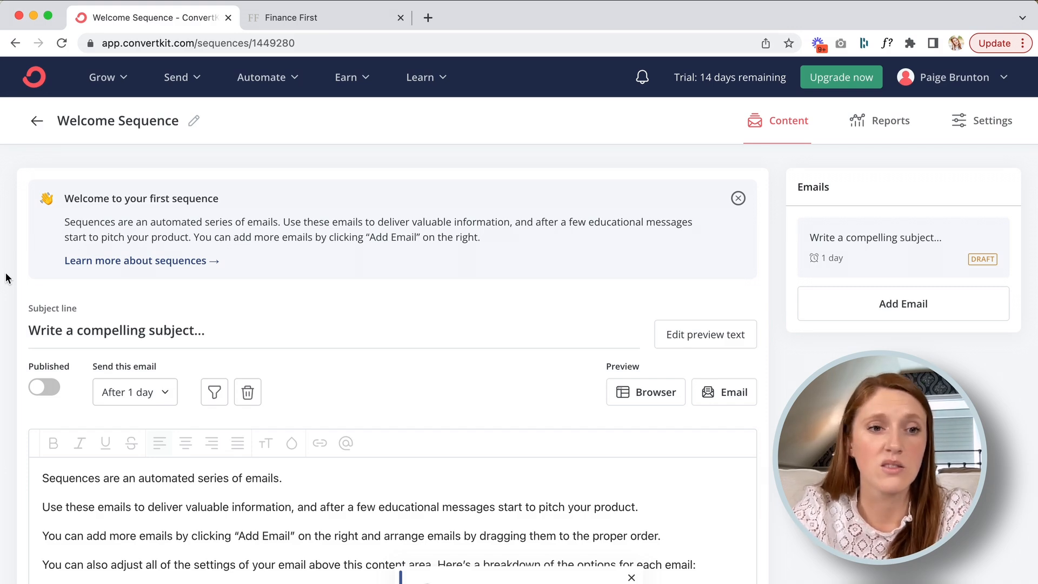
# Step: Review the first sequence email's placeholder body text, subject line and send delay and weekday options
pyautogui.scroll(-6, 6, 272)
pyautogui.scroll(1, 366, 342)
pyautogui.click(468, 528)
pyautogui.moveTo(469, 528); pyautogui.dragTo(45, 185)
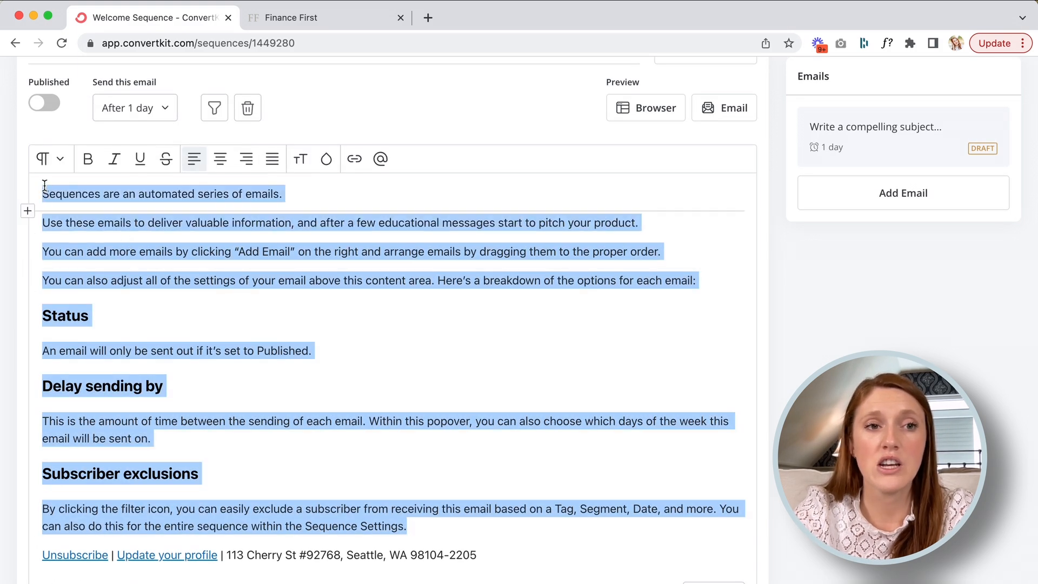
pyautogui.click(293, 196)
pyautogui.scroll(5, 294, 198)
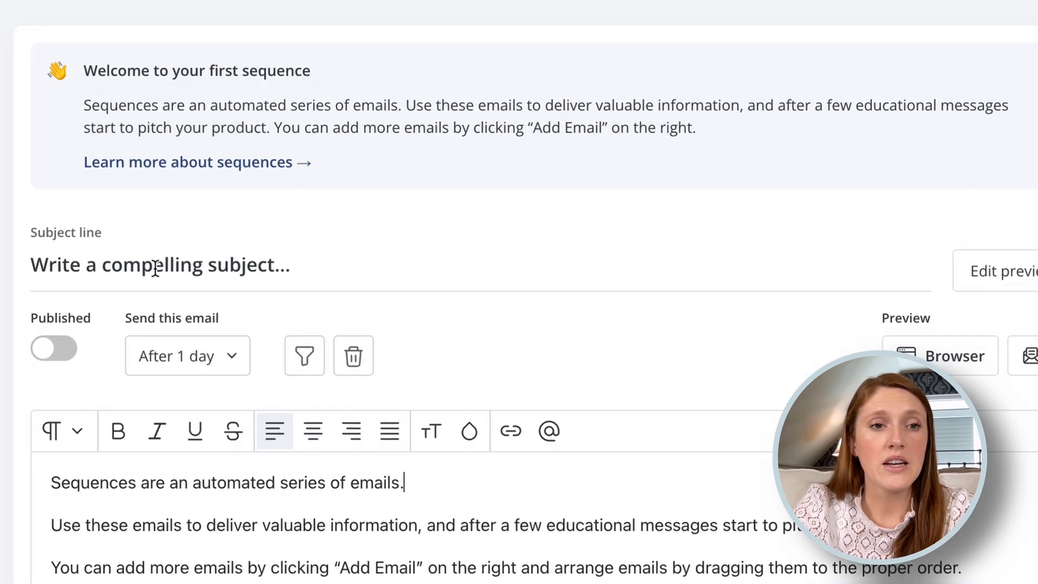
pyautogui.click(230, 356)
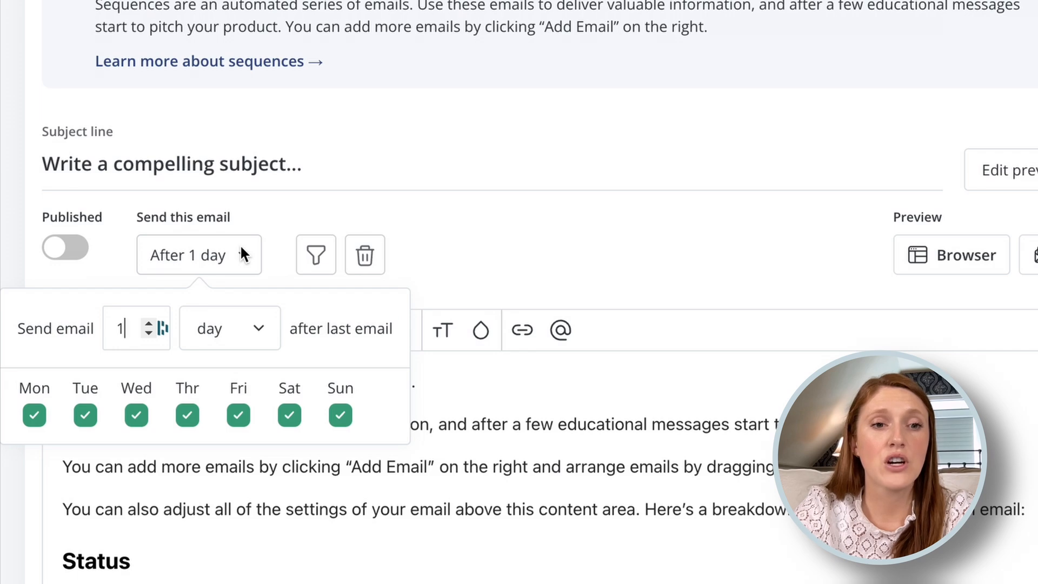
pyautogui.click(477, 248)
# Step: Add another email to the Welcome Sequence
pyautogui.scroll(3, 395, 200)
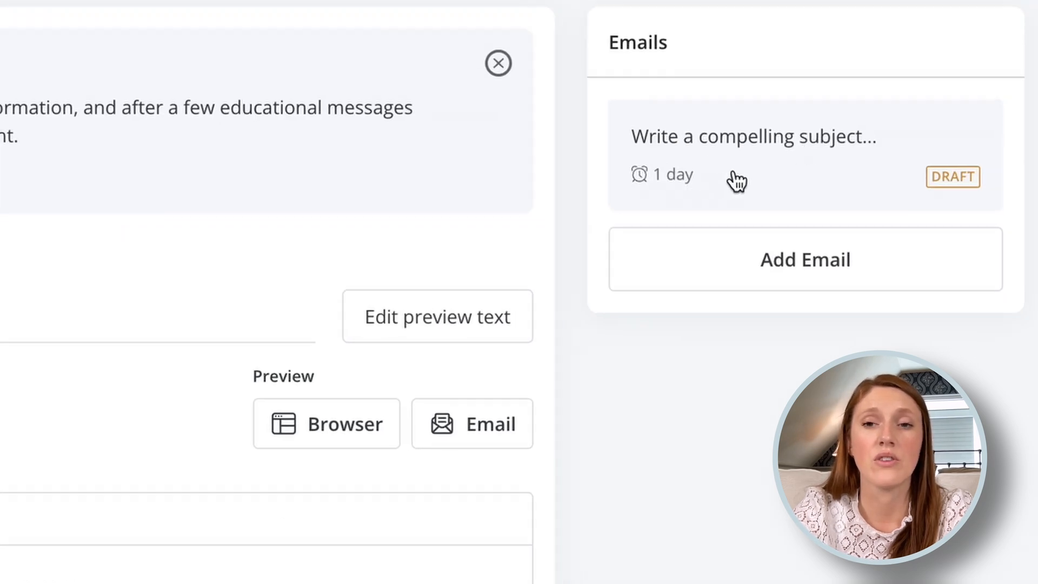
pyautogui.click(781, 262)
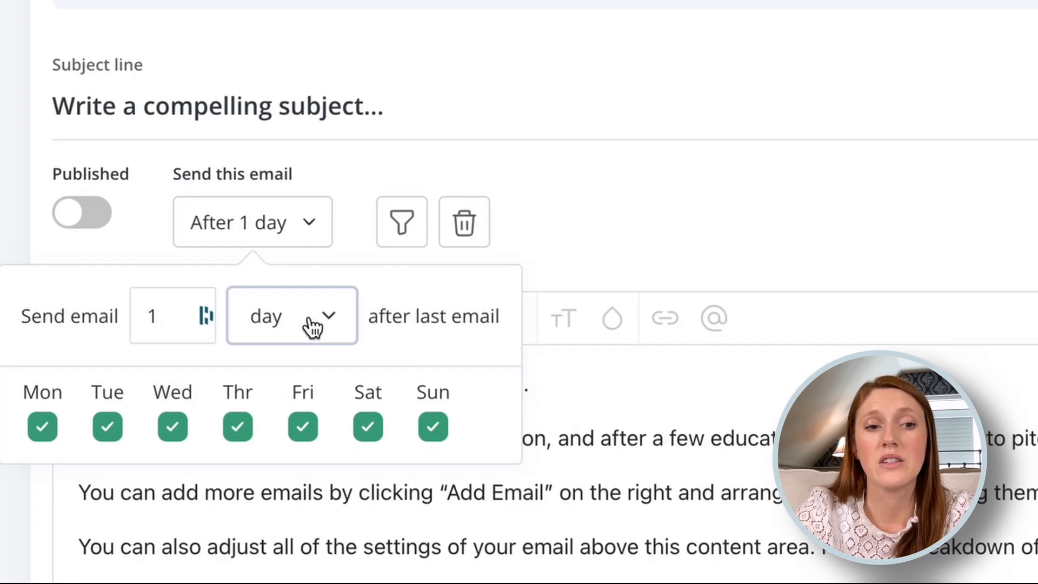
# Step: Try sending the email 1 hour after the last one, and return the delay unit to day
pyautogui.click(312, 326)
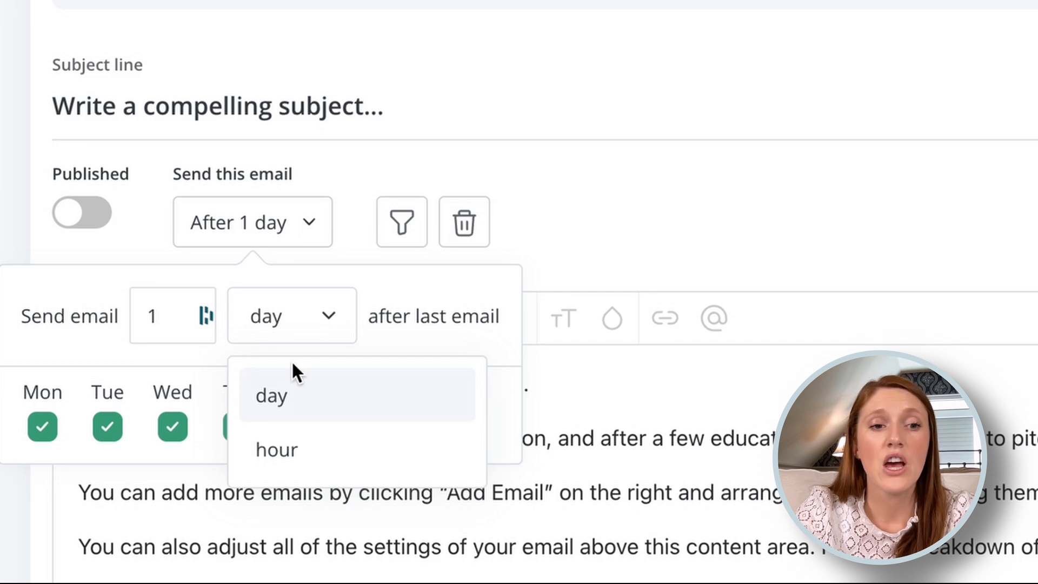
pyautogui.click(288, 451)
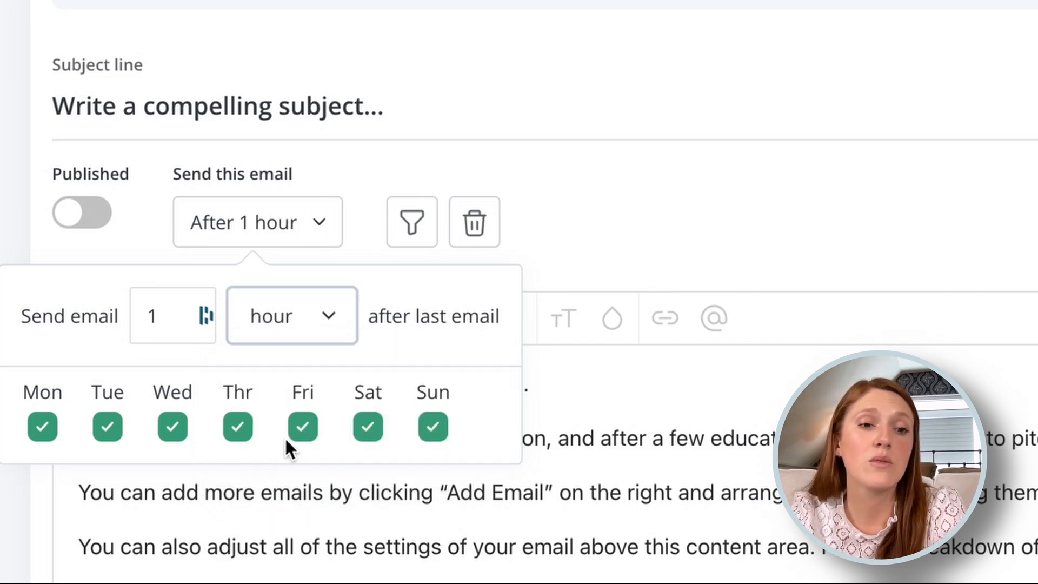
pyautogui.click(301, 318)
pyautogui.click(282, 404)
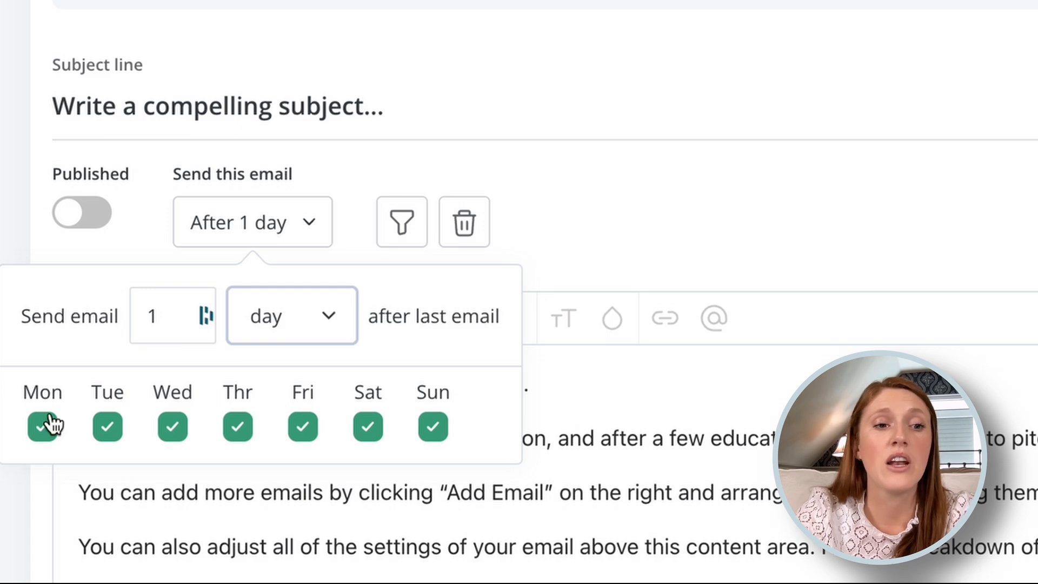
# Step: Try excluding Sunday and Saturday from the email's sending days, restore both days and close the send timing settings
pyautogui.click(433, 430)
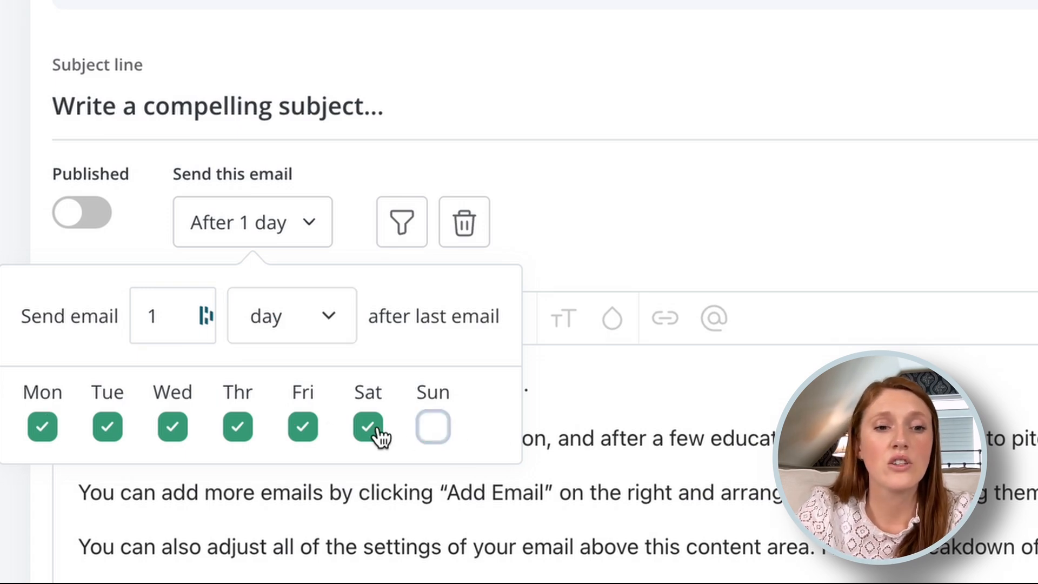
pyautogui.click(376, 432)
pyautogui.click(376, 432)
pyautogui.click(435, 430)
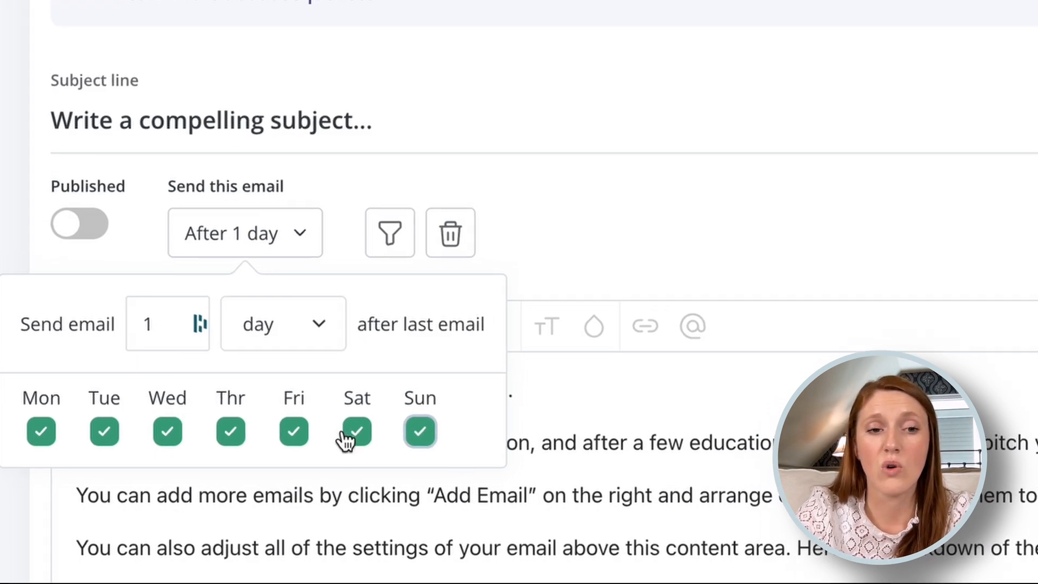
pyautogui.click(517, 209)
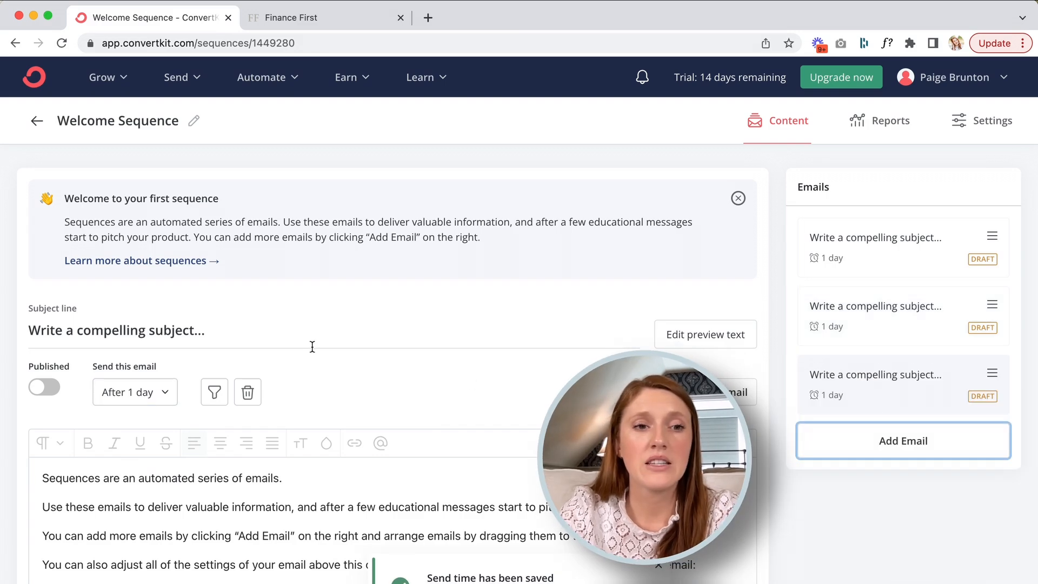
# Step: Add a fourth email to the sequence and set the third email to send 2 days after the last one
pyautogui.click(901, 439)
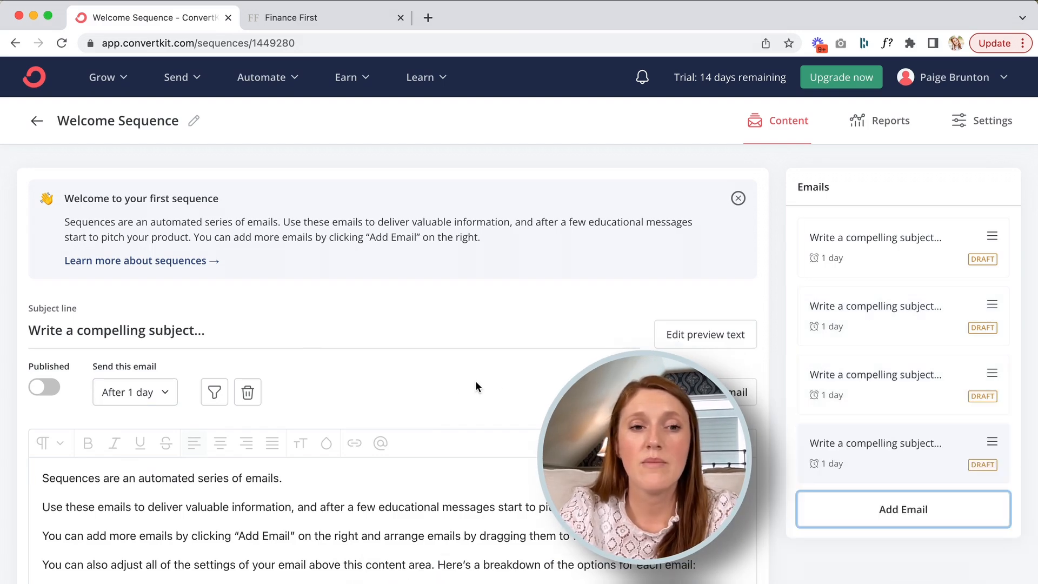
pyautogui.click(910, 399)
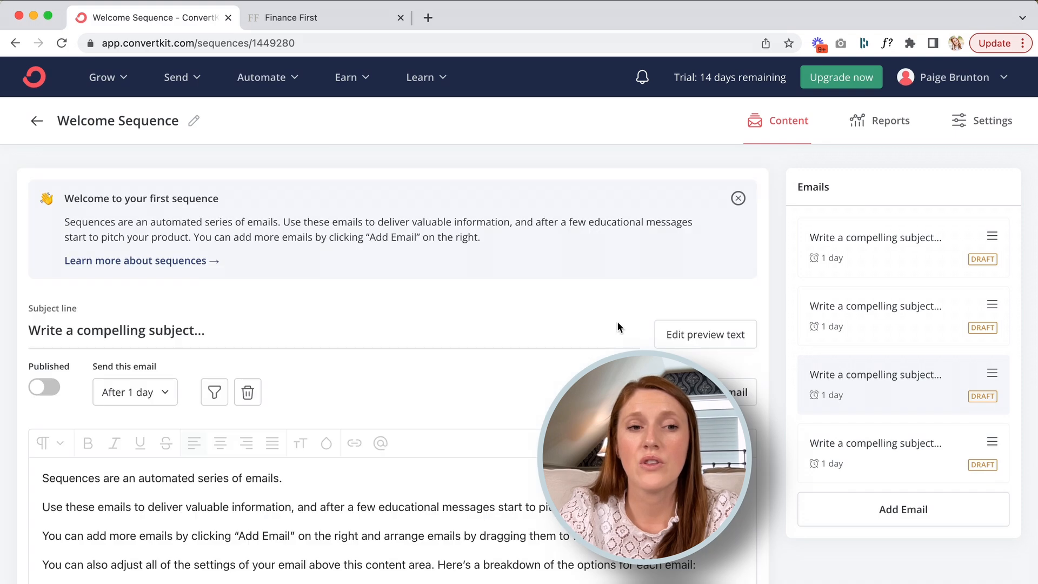
pyautogui.click(148, 393)
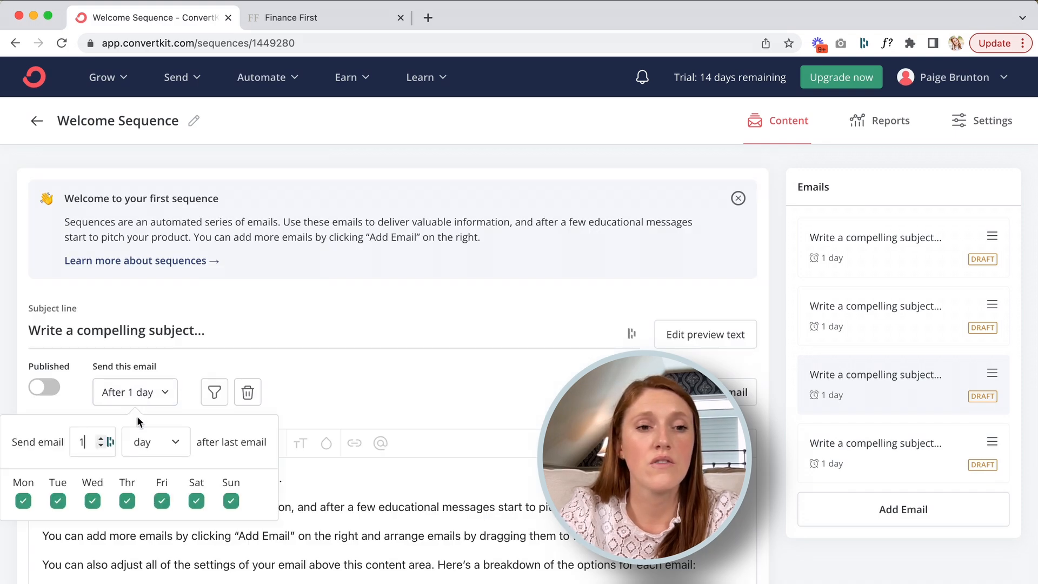
pyautogui.click(101, 440)
pyautogui.click(393, 359)
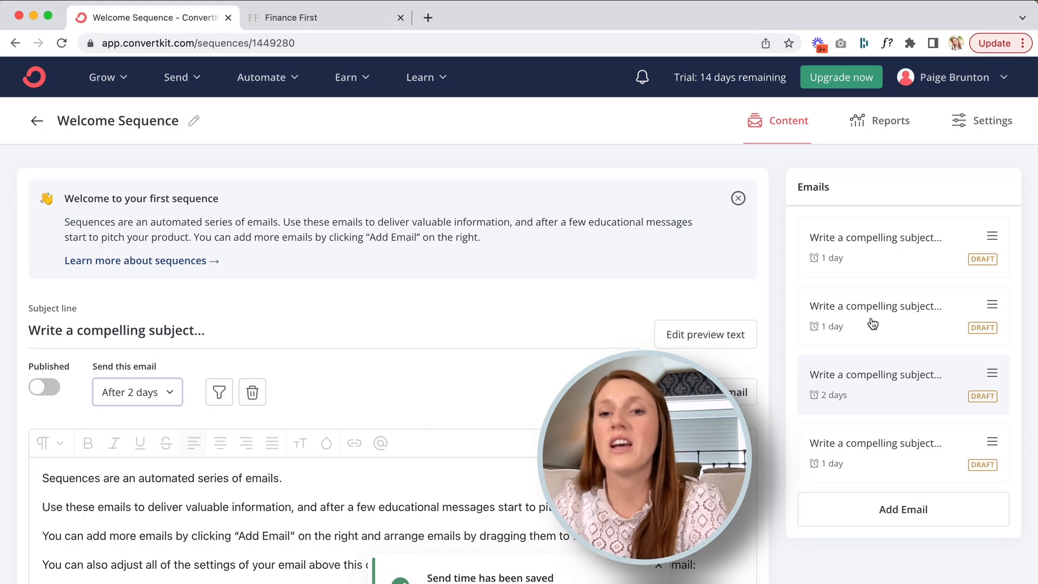
# Step: Set the fourth email in the sequence to send 2 days after the last one
pyautogui.click(873, 471)
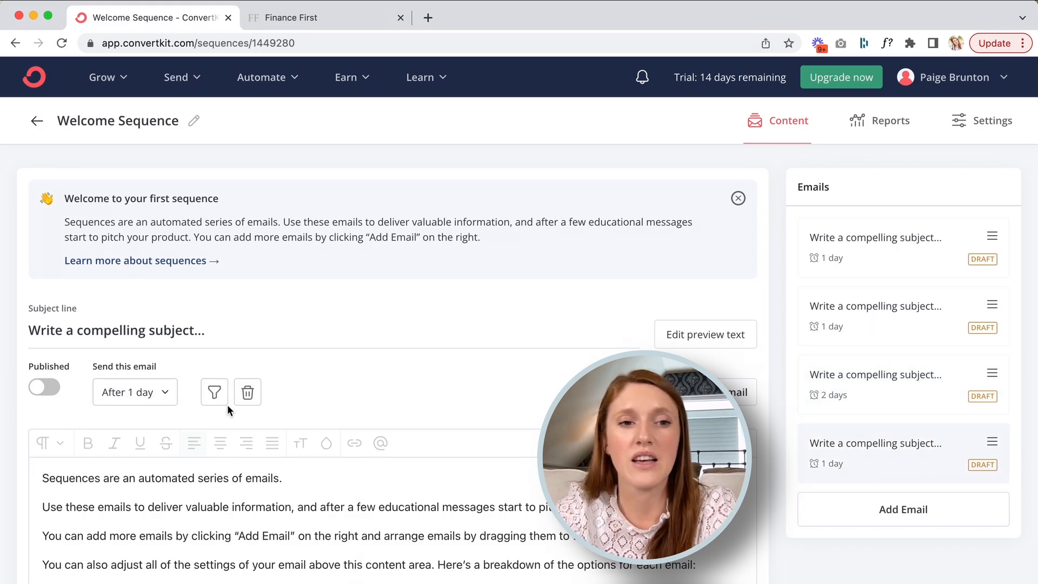
pyautogui.click(150, 393)
pyautogui.write('2')
pyautogui.click(358, 388)
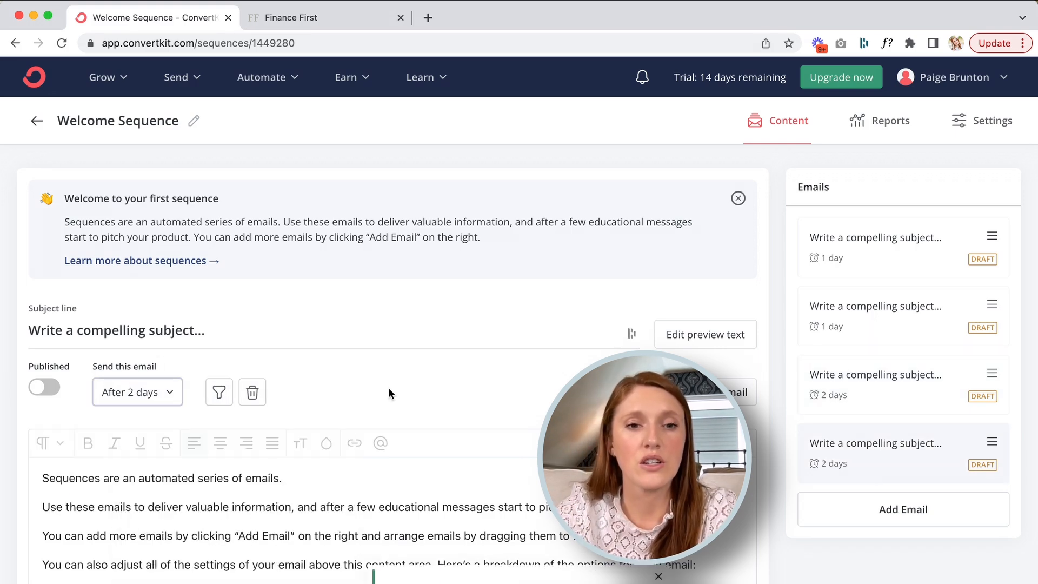
# Step: Set the subject lines of the second and third emails to "Subject" and publish both emails
pyautogui.scroll(-5, 389, 393)
pyautogui.scroll(3, 375, 429)
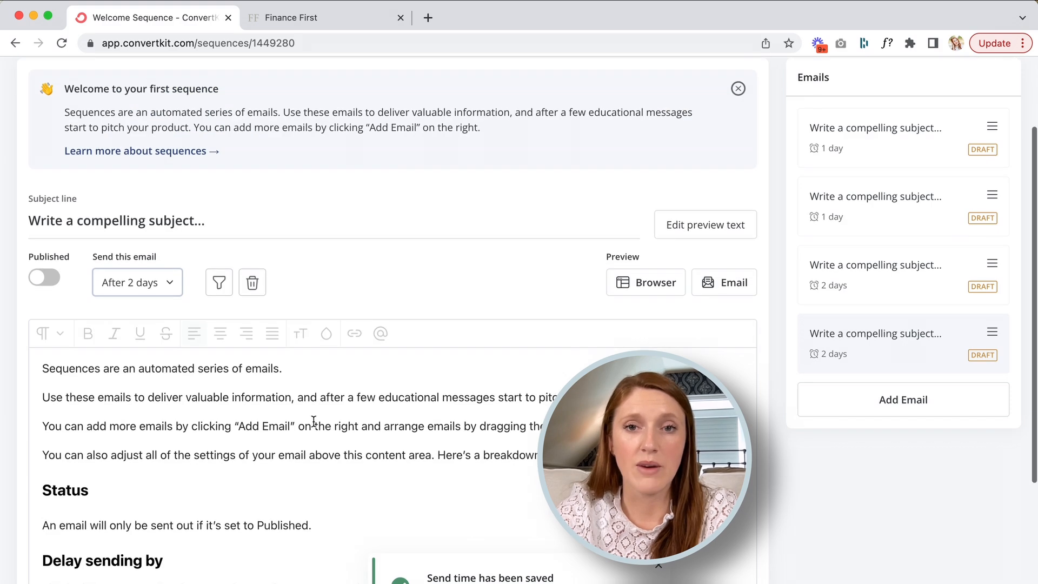
pyautogui.scroll(2, 314, 421)
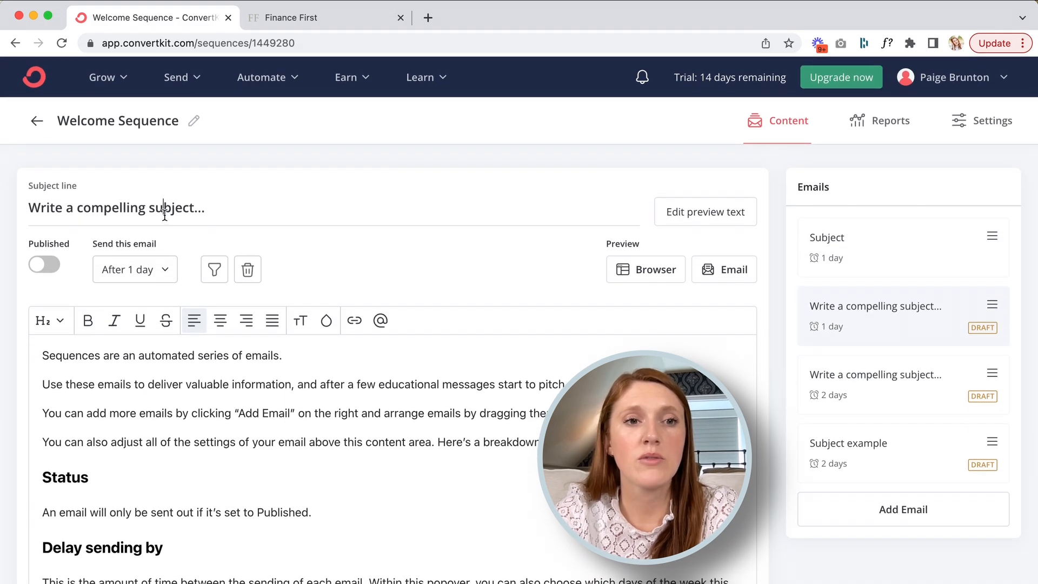
pyautogui.tripleClick(165, 211)
pyautogui.write('Sub')
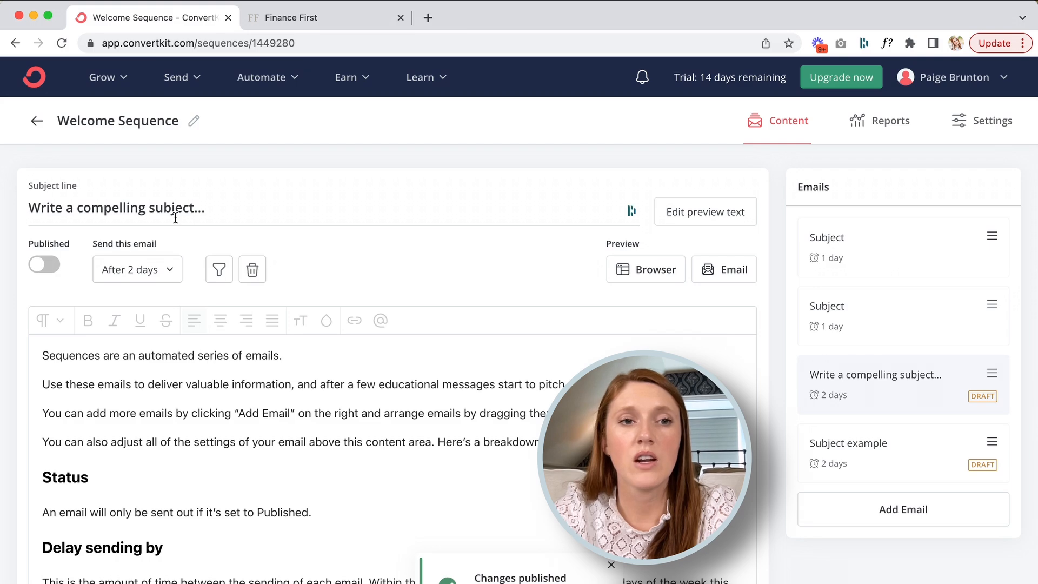
pyautogui.write('Subject')
pyautogui.scroll(-5, 379, 325)
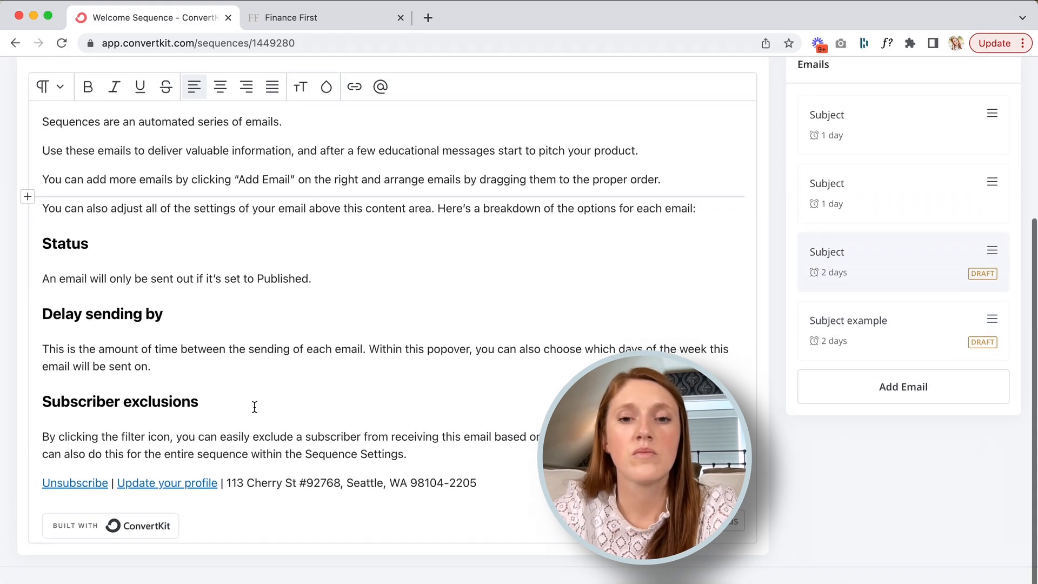
pyautogui.click(727, 567)
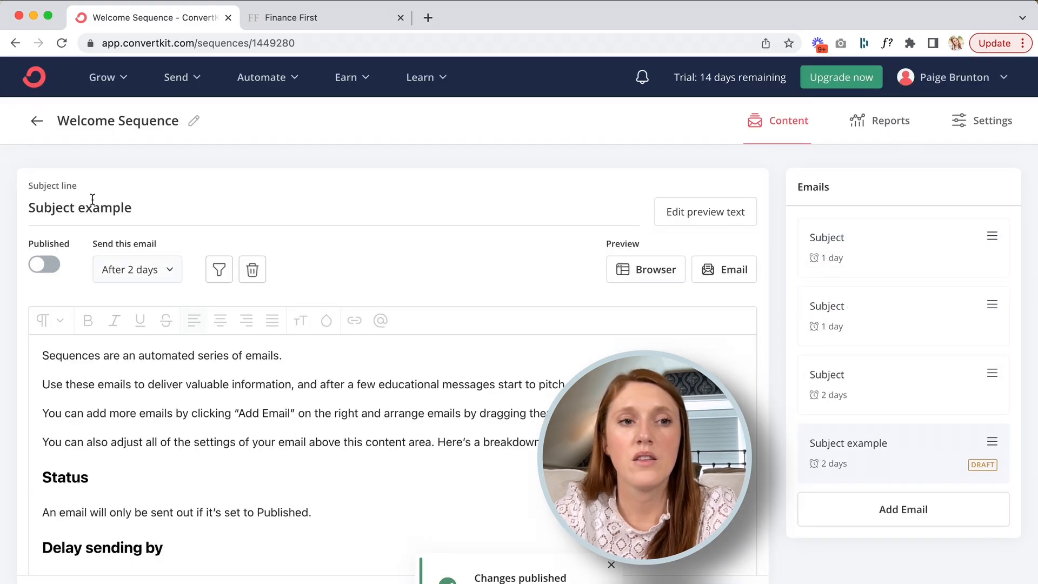
# Step: Replace the fourth email's subject line with "Subject" and publish the email
pyautogui.tripleClick(83, 207)
pyautogui.write('Subject')
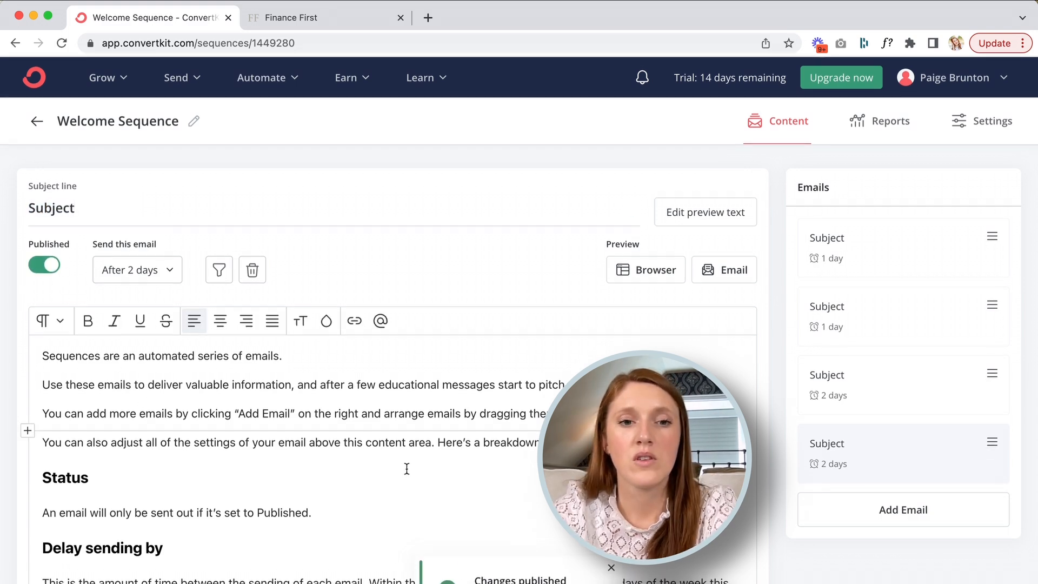
pyautogui.click(324, 480)
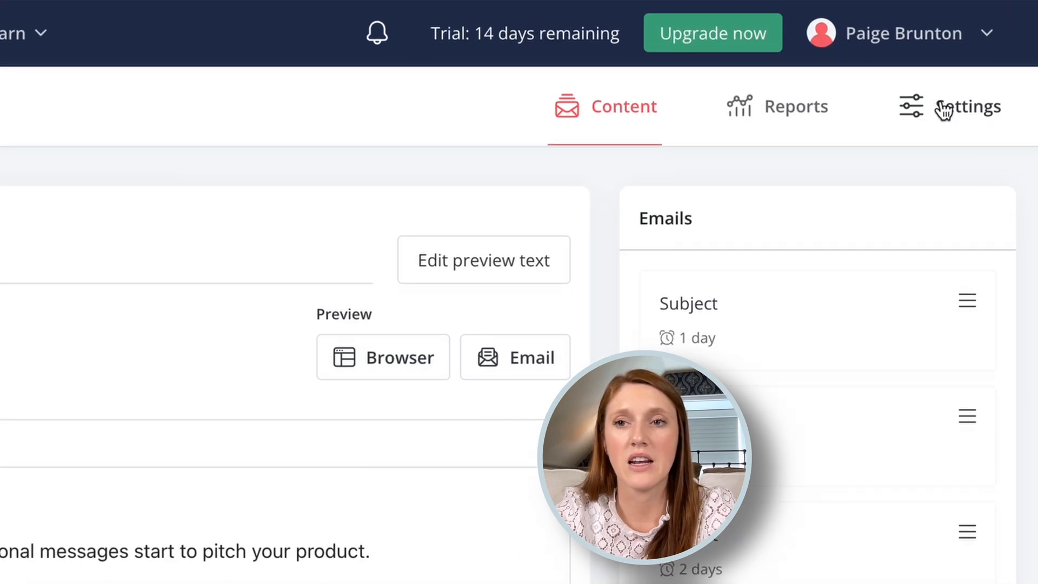
# Step: Open the Welcome Sequence settings and review its schedule, time zone and subscriber exclusion options
pyautogui.click(944, 110)
pyautogui.scroll(-2, 518, 274)
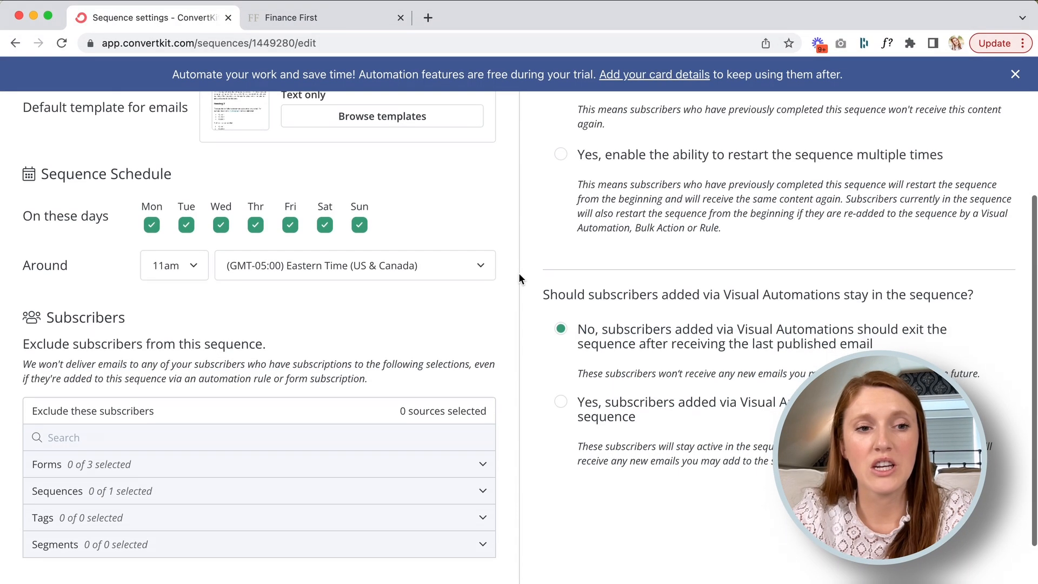
pyautogui.scroll(1, 518, 273)
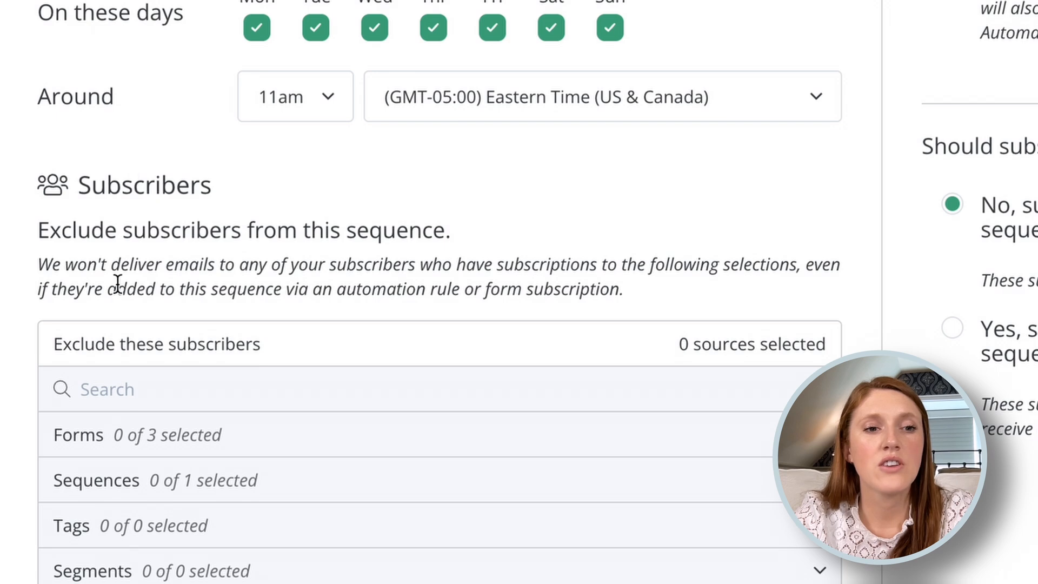
pyautogui.scroll(-1, 136, 330)
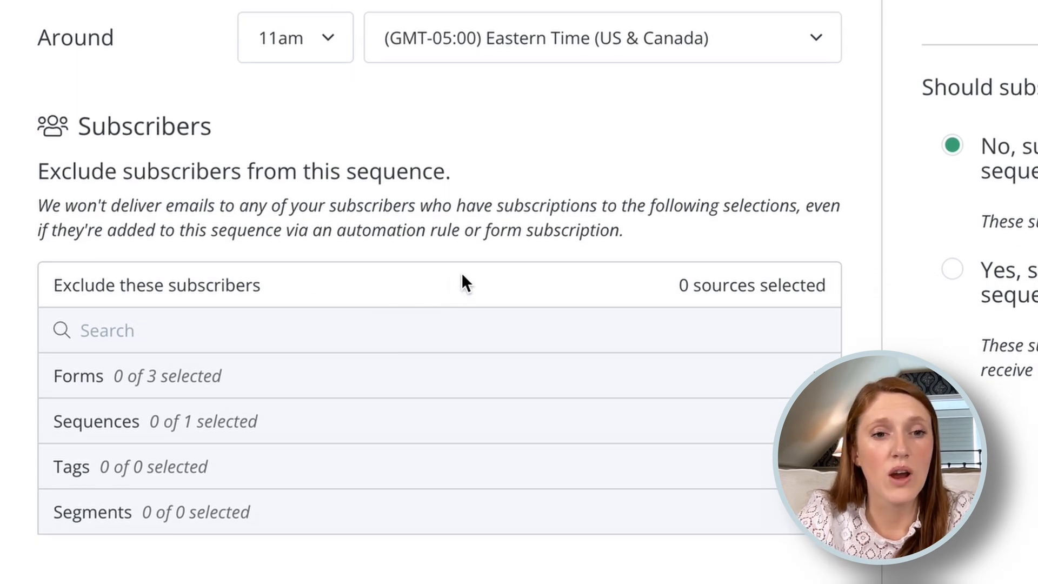
# Step: Try excluding subscribers of the second Clare form from the sequence, clear that selection and collapse the list of forms
pyautogui.click(482, 385)
pyautogui.scroll(-1, 483, 385)
pyautogui.scroll(-1, 483, 385)
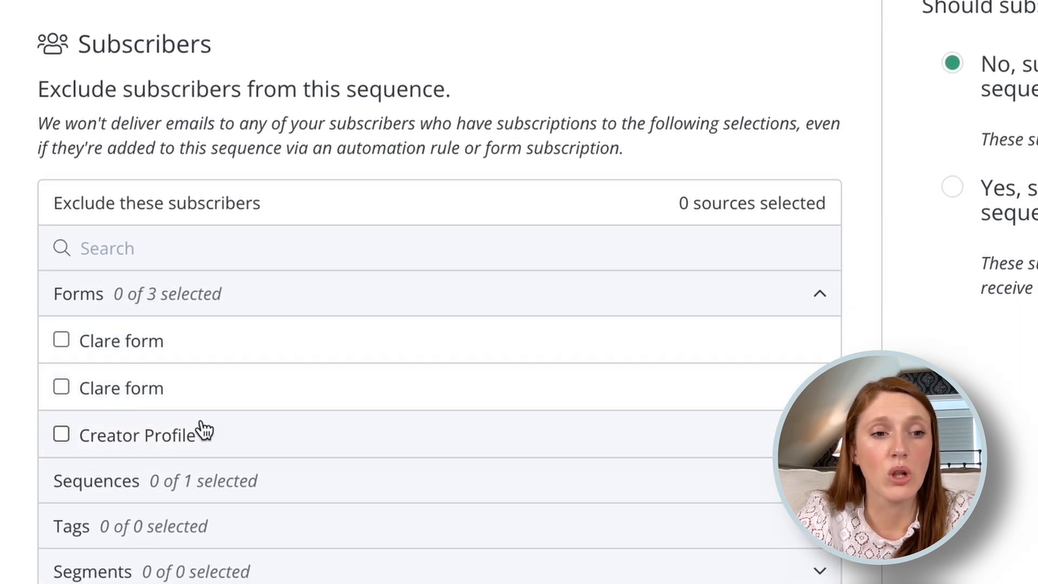
pyautogui.click(61, 387)
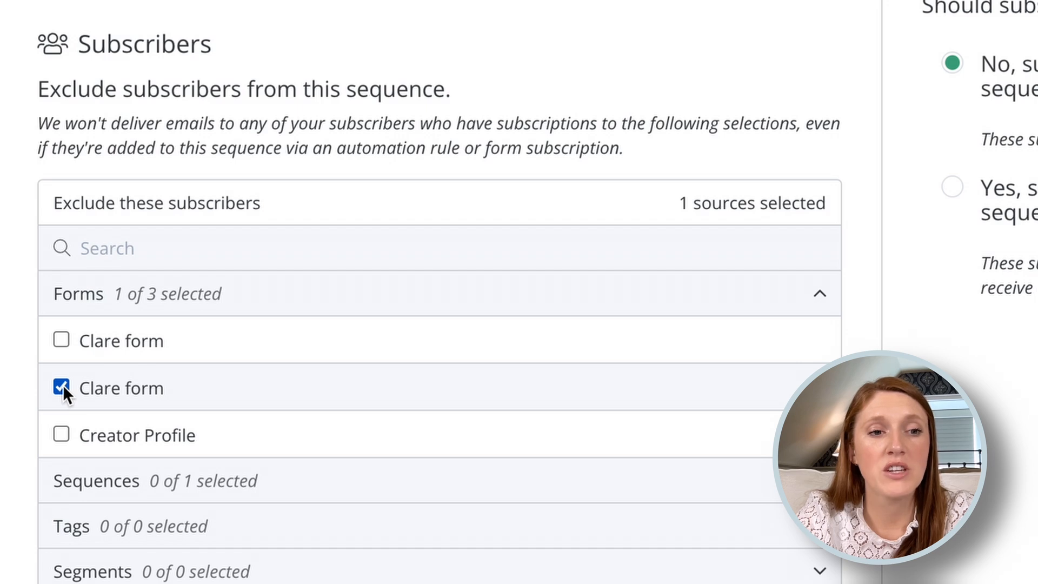
pyautogui.click(62, 387)
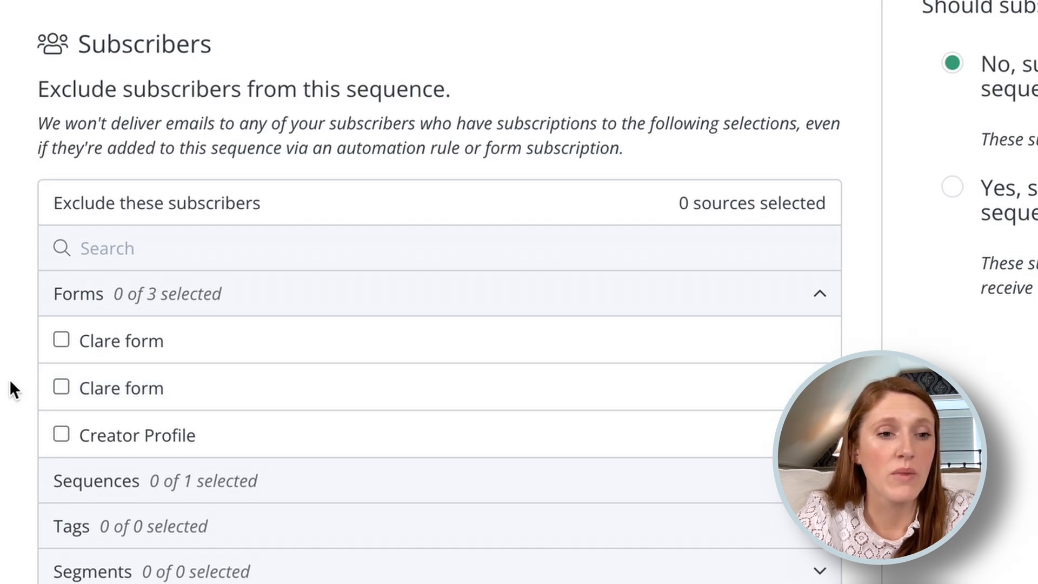
pyautogui.click(323, 296)
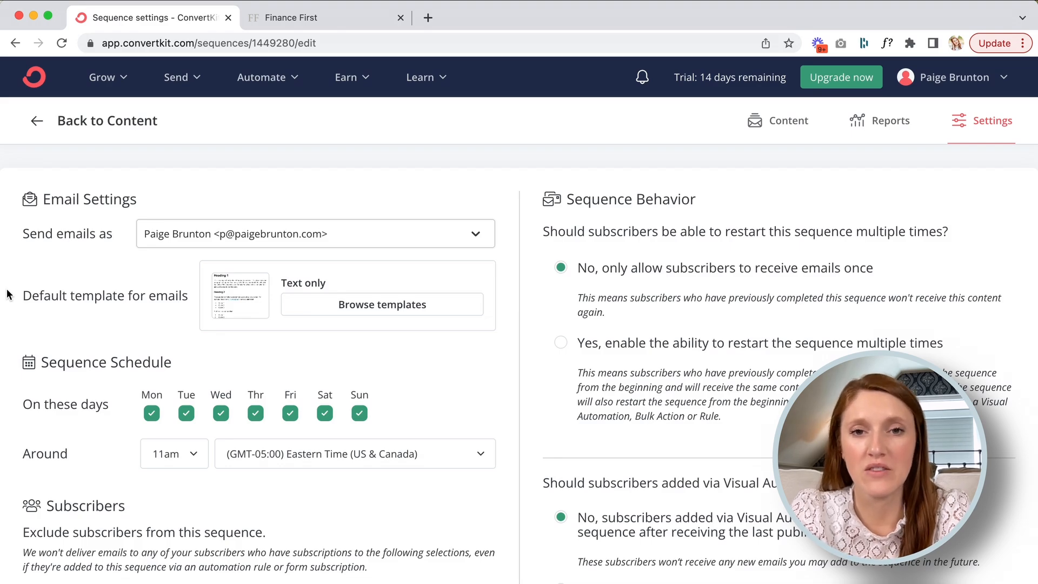
# Step: Create a new visual automation that starts when a subscriber joins any form
pyautogui.click(271, 77)
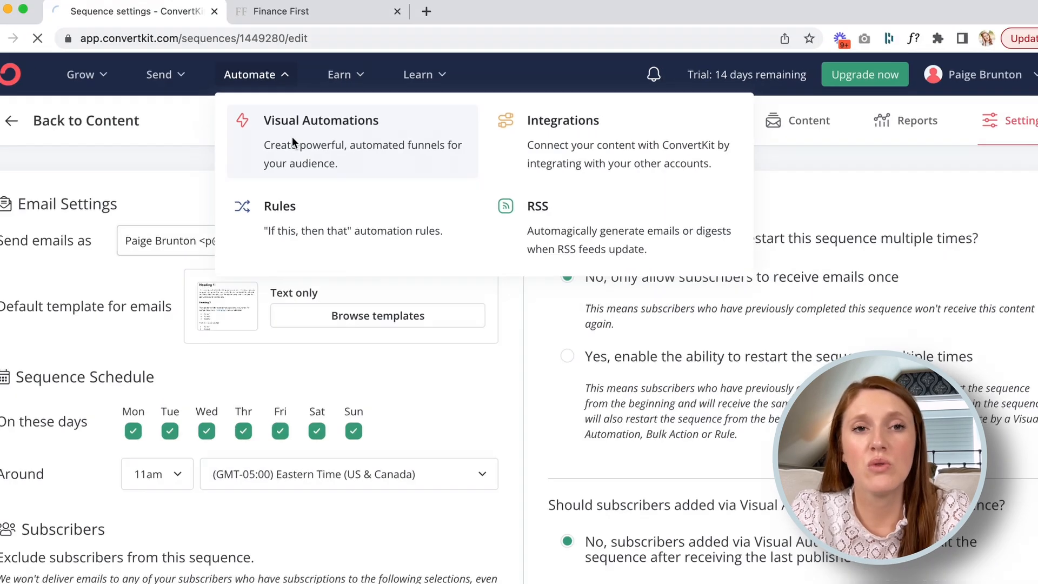
pyautogui.click(196, 157)
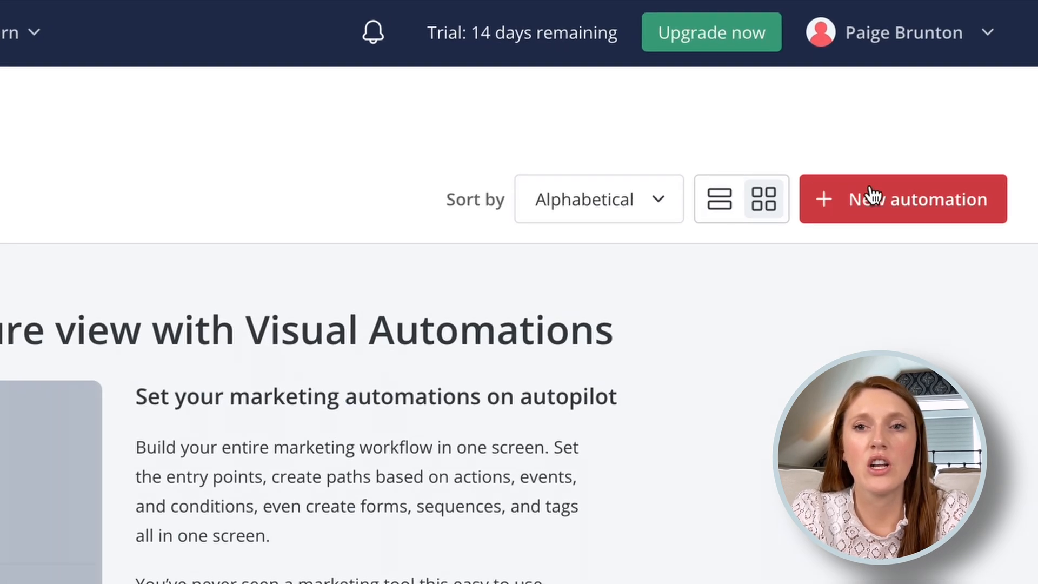
pyautogui.click(871, 196)
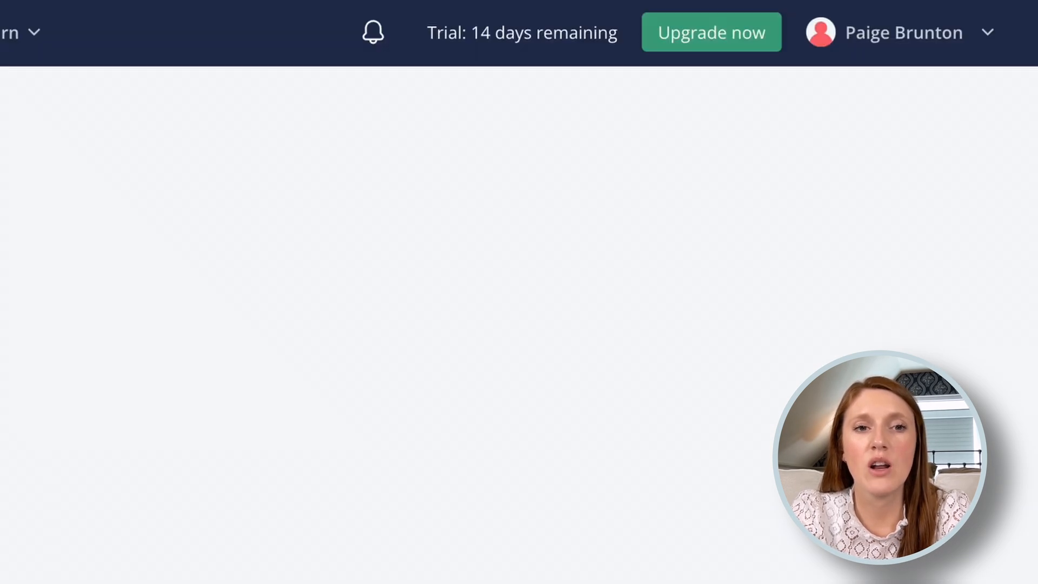
pyautogui.scroll(-1, 255, 158)
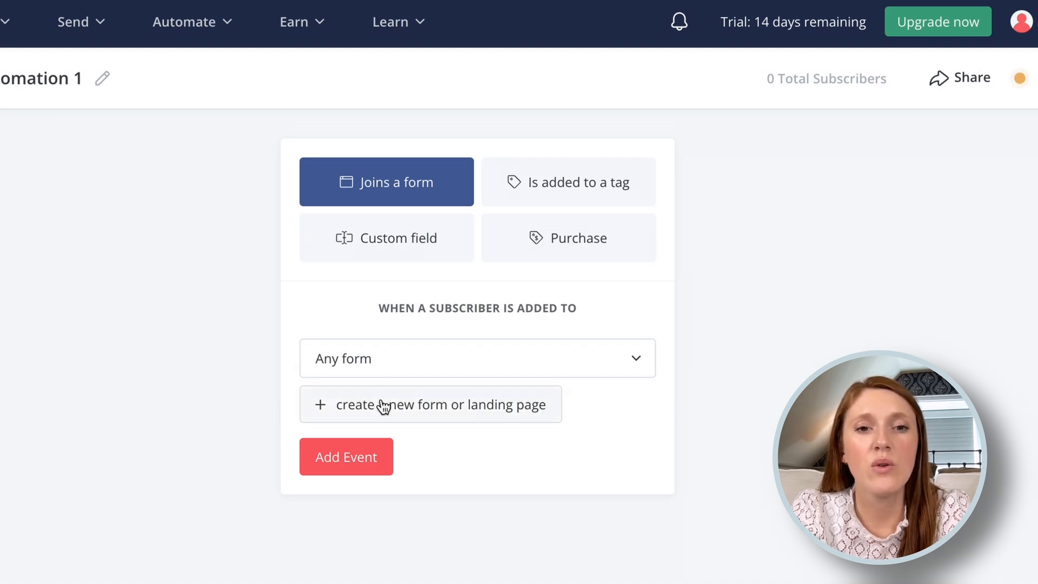
pyautogui.click(346, 456)
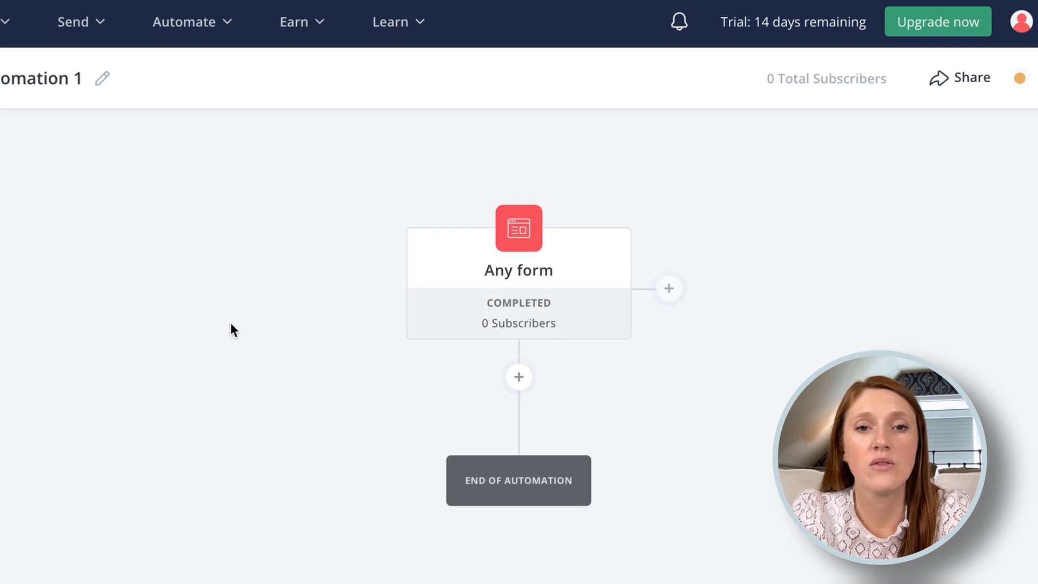
# Step: Review the form choices for the automation's starting event, keep Any form and update the event
pyautogui.click(532, 275)
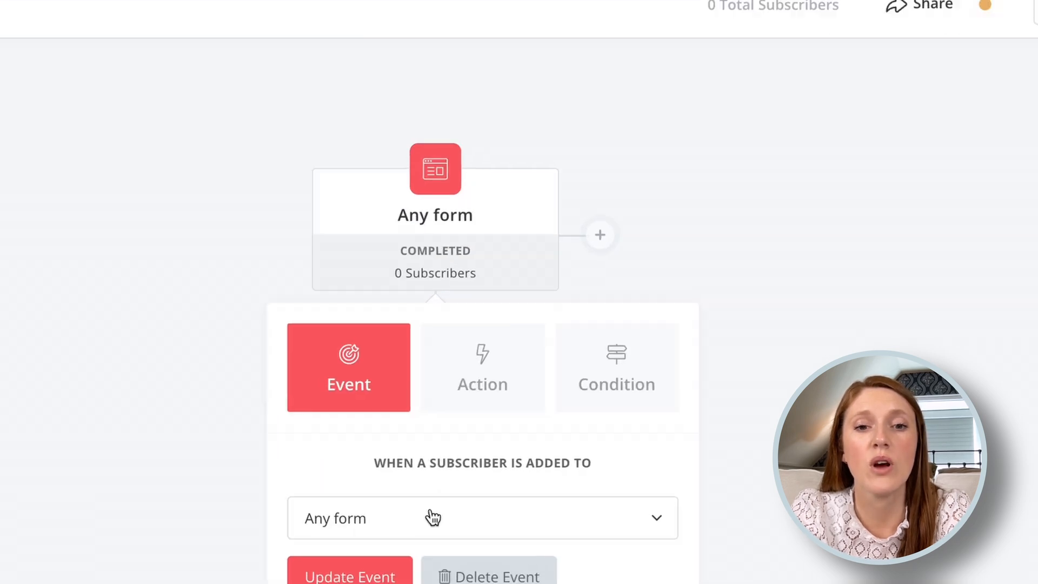
pyautogui.click(515, 547)
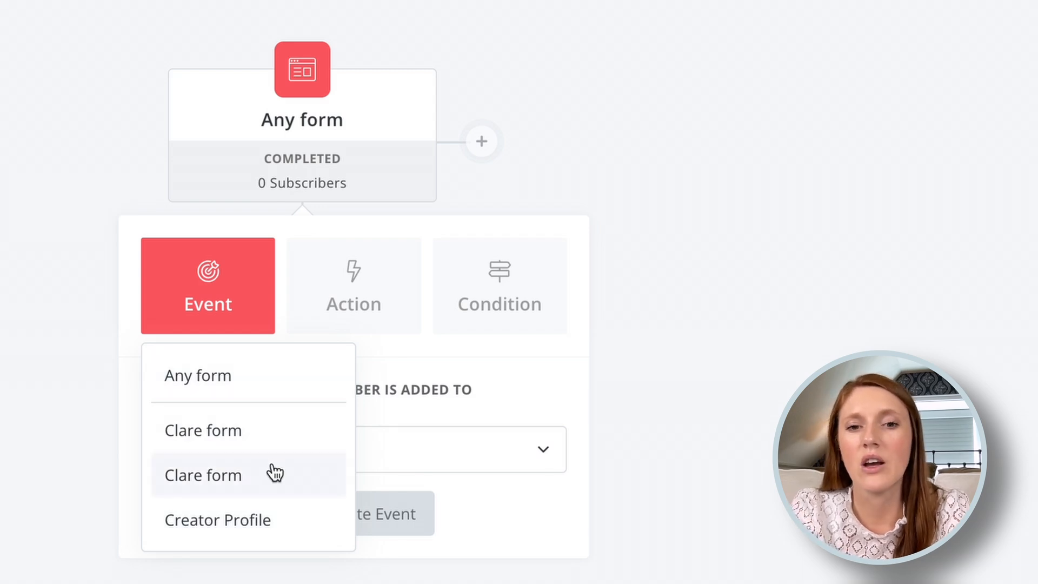
pyautogui.click(268, 373)
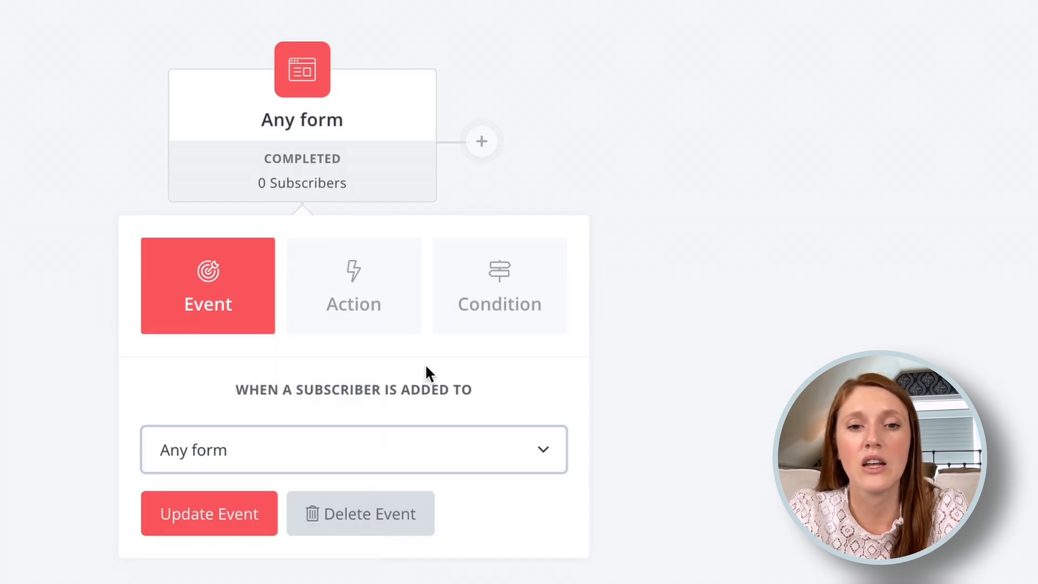
pyautogui.click(206, 515)
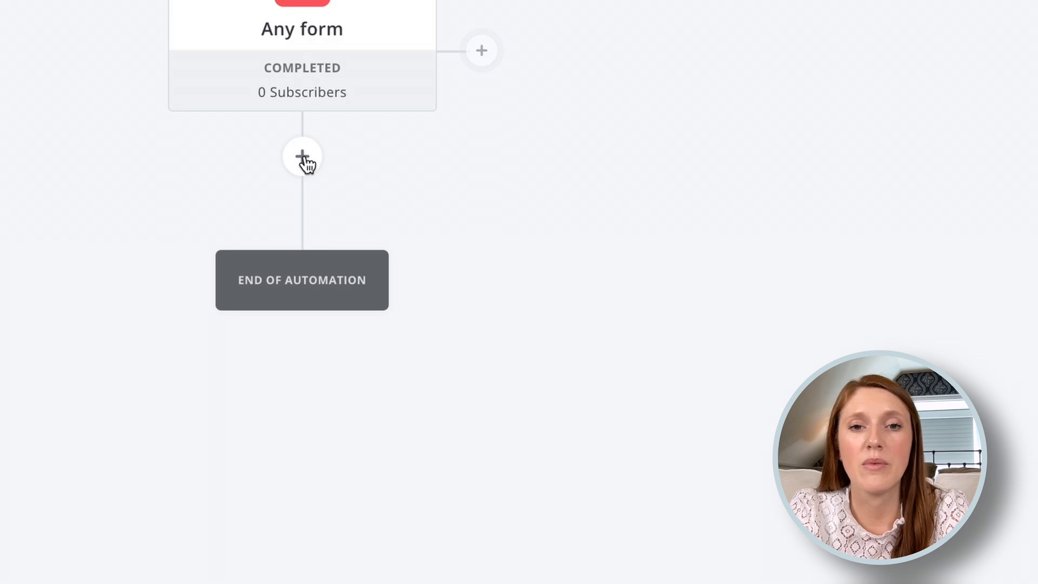
# Step: Add an email sequence action below the form event that adds the subscriber to the Welcome Sequence
pyautogui.click(304, 159)
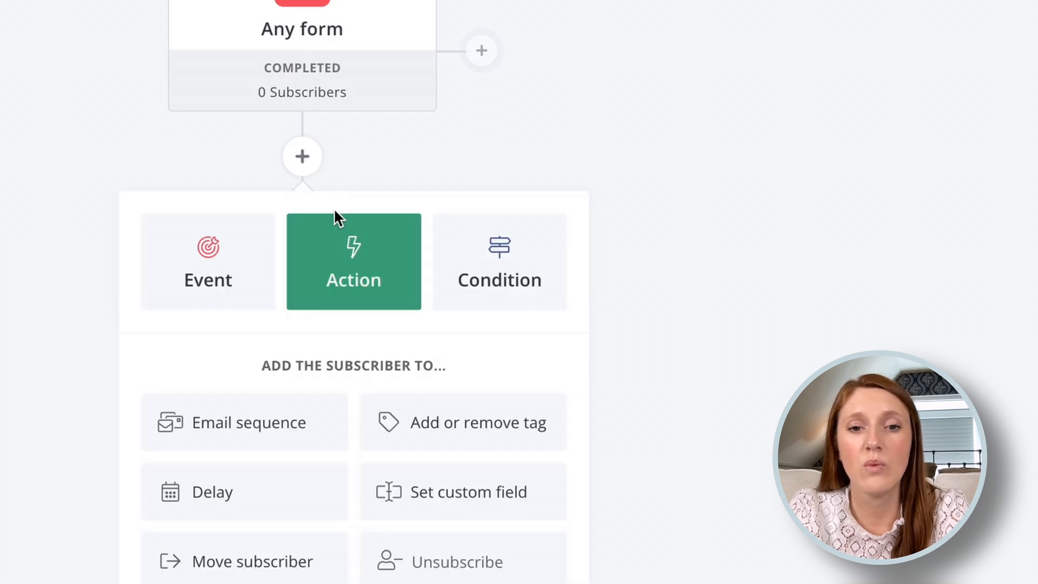
pyautogui.click(277, 423)
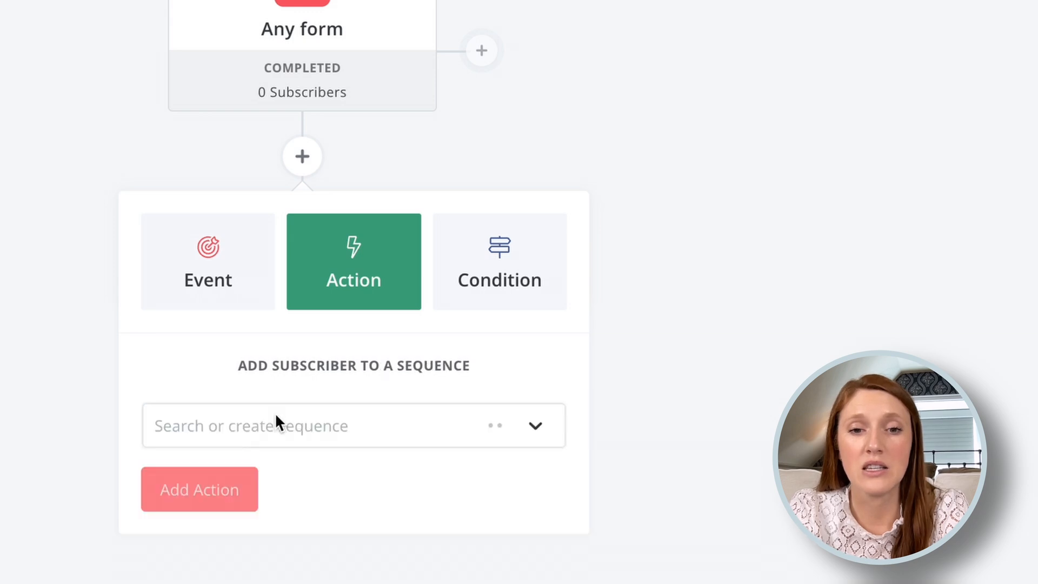
pyautogui.click(228, 430)
pyautogui.click(228, 479)
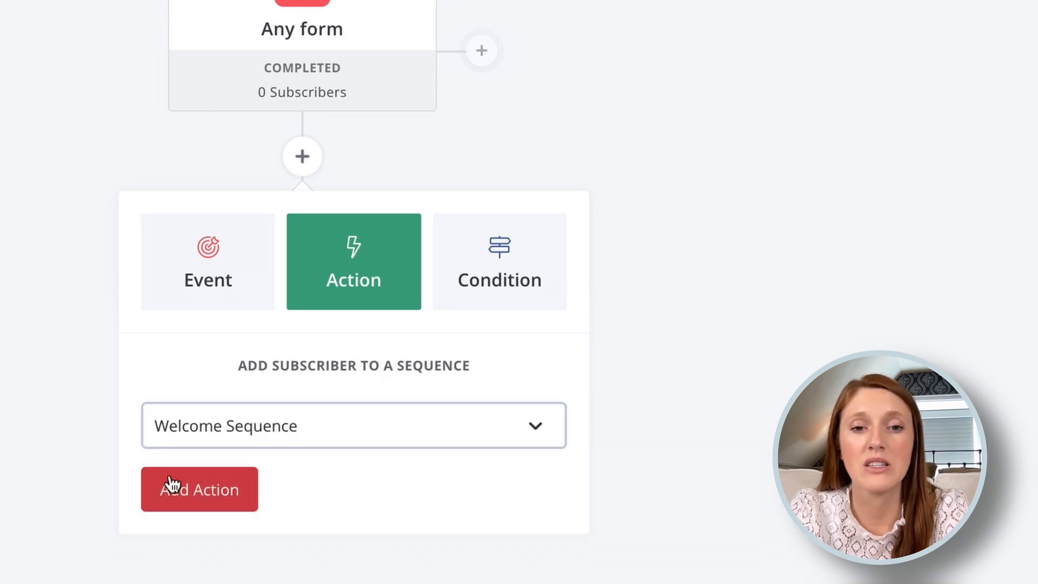
pyautogui.click(190, 491)
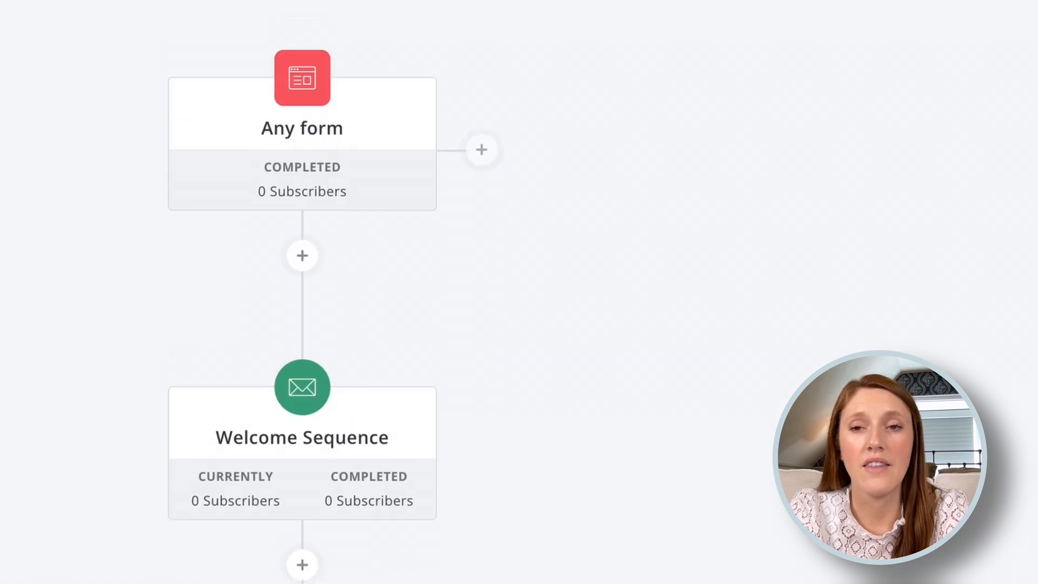
# Step: Turn the visual automation live and confirm switching it on
pyautogui.click(994, 41)
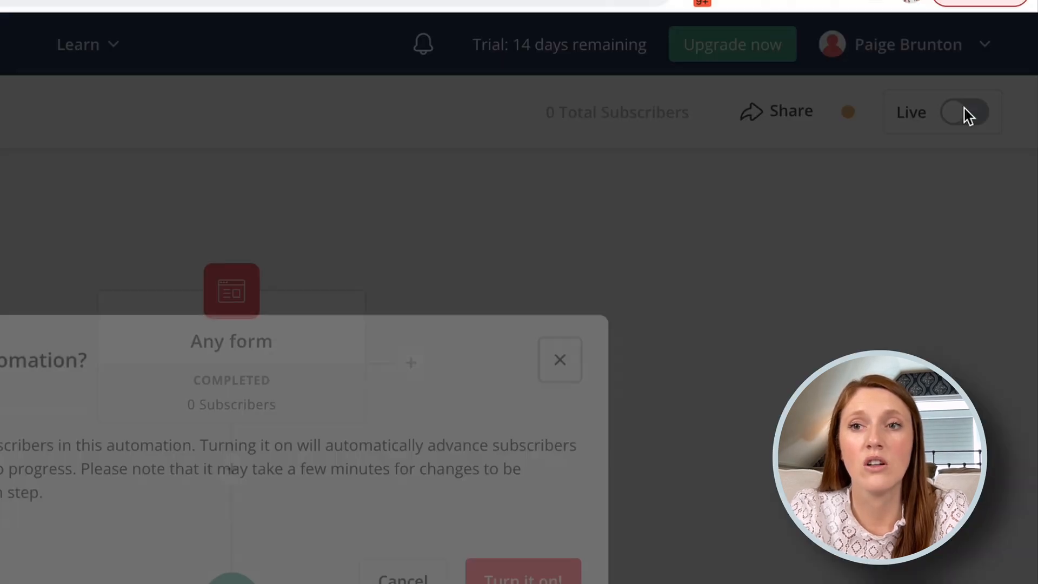
pyautogui.click(707, 423)
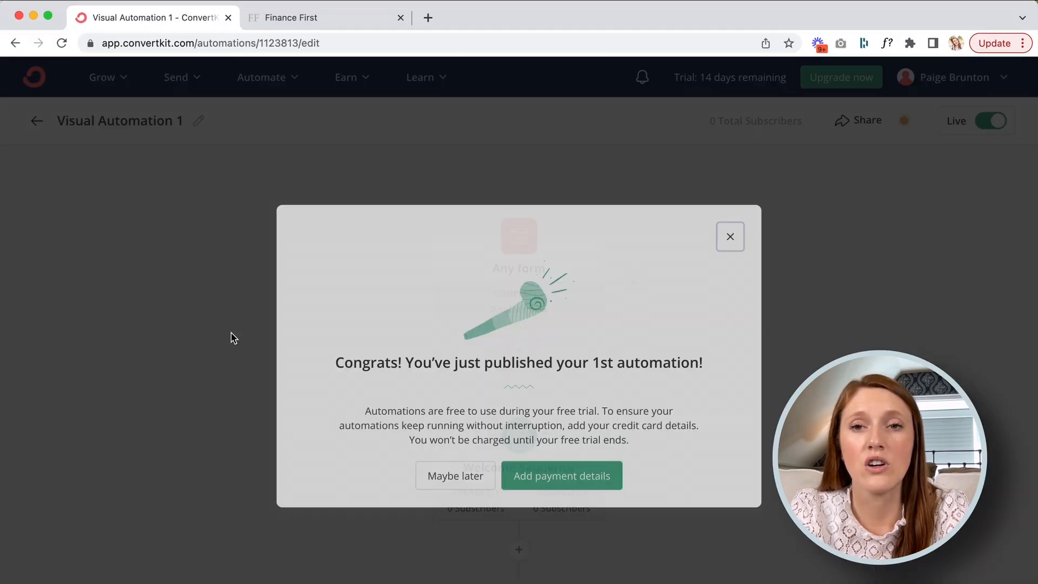
# Step: Dismiss the first-automation notice and review the automation's path from the Any form event to the Welcome Sequence
pyautogui.click(731, 236)
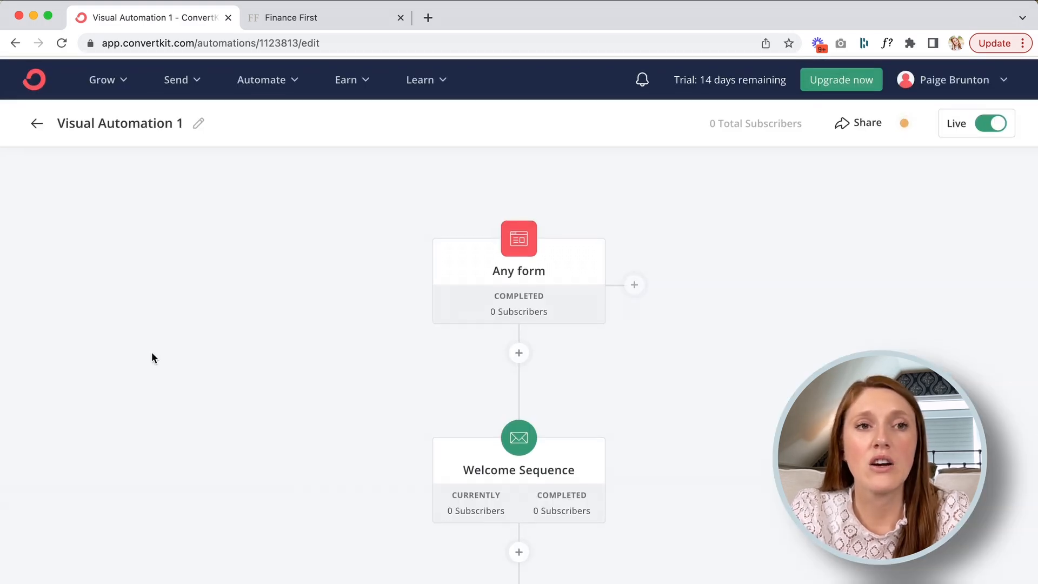
pyautogui.click(108, 85)
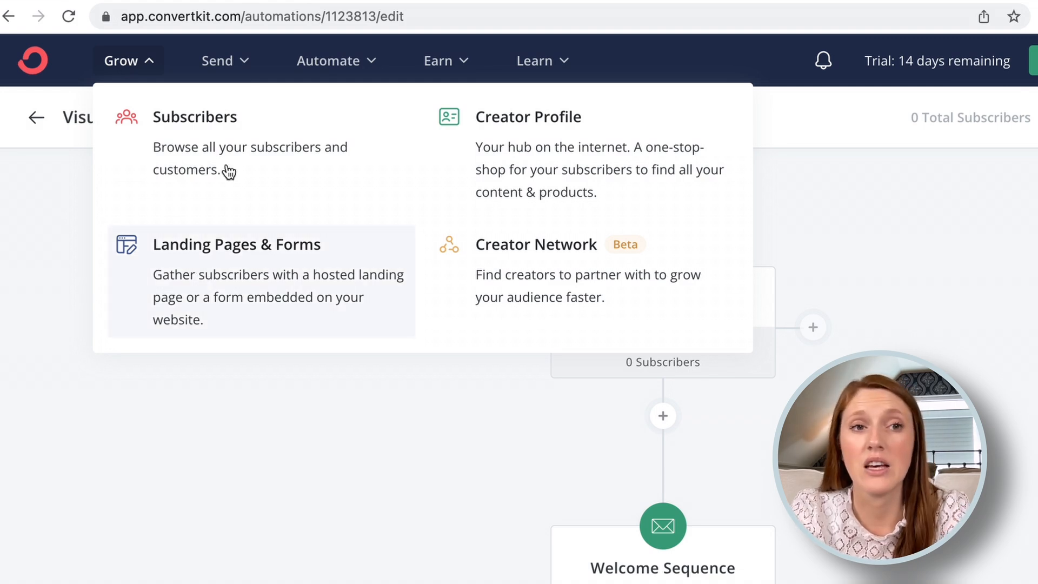
pyautogui.click(231, 64)
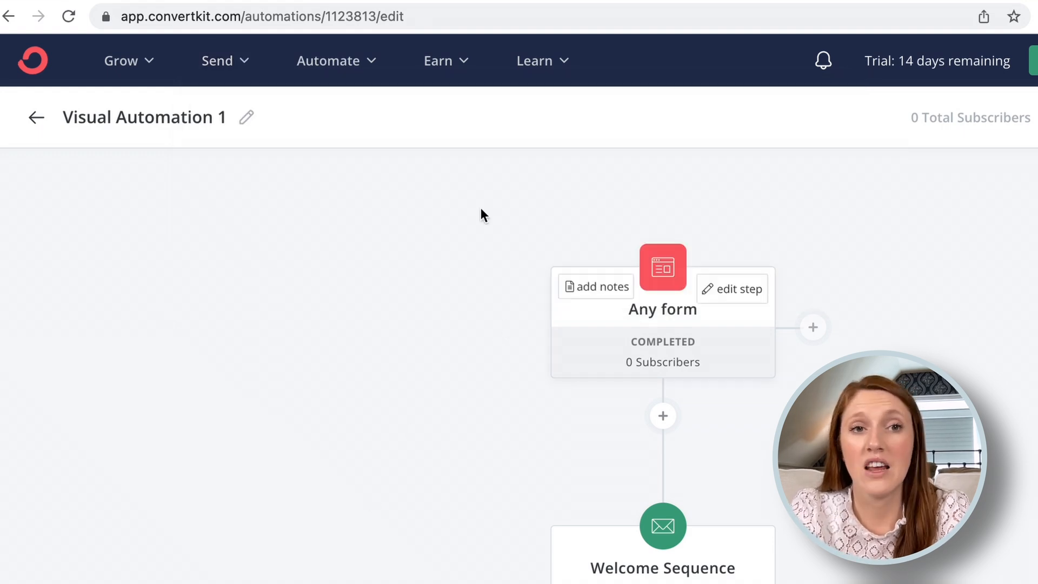
pyautogui.moveTo(346, 66)
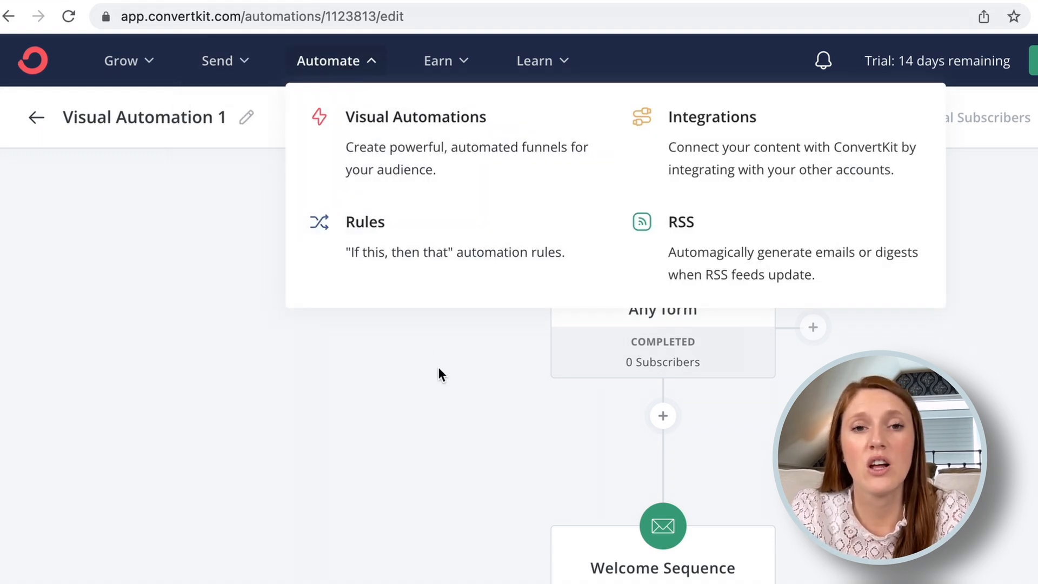
pyautogui.moveTo(646, 310)
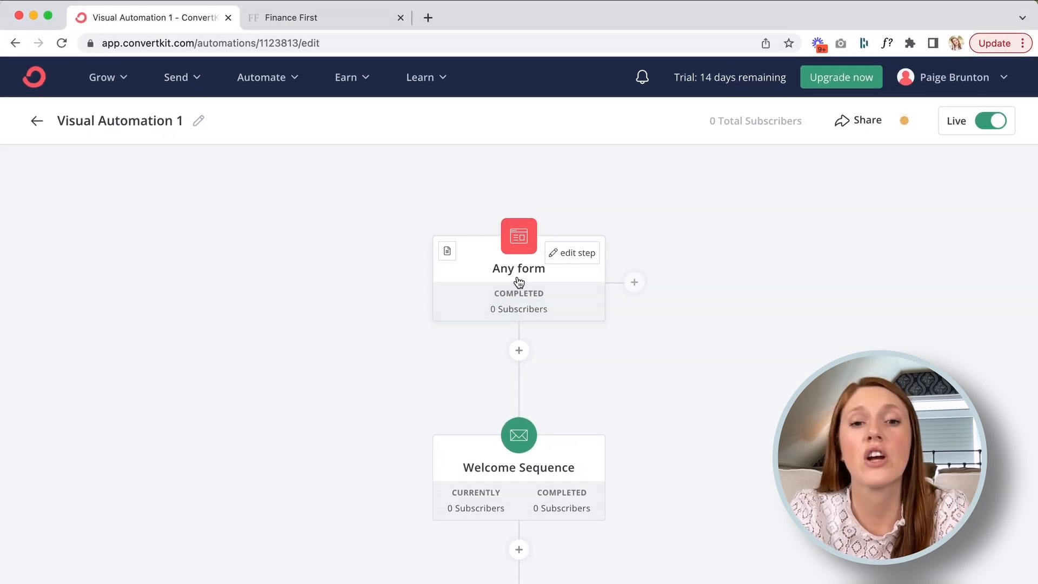
pyautogui.scroll(-2, 519, 281)
pyautogui.moveTo(522, 398)
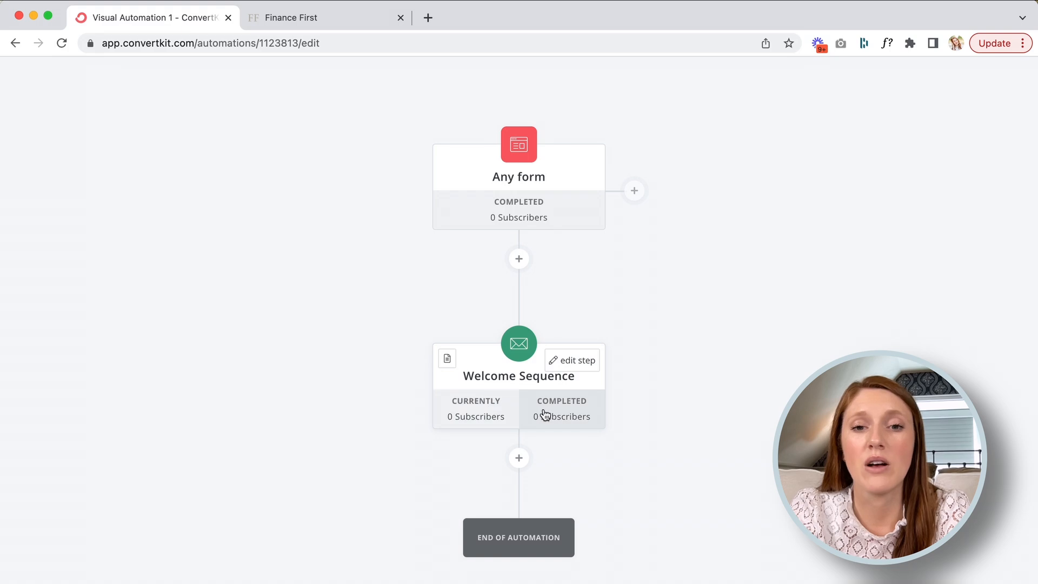
pyautogui.scroll(2, 394, 398)
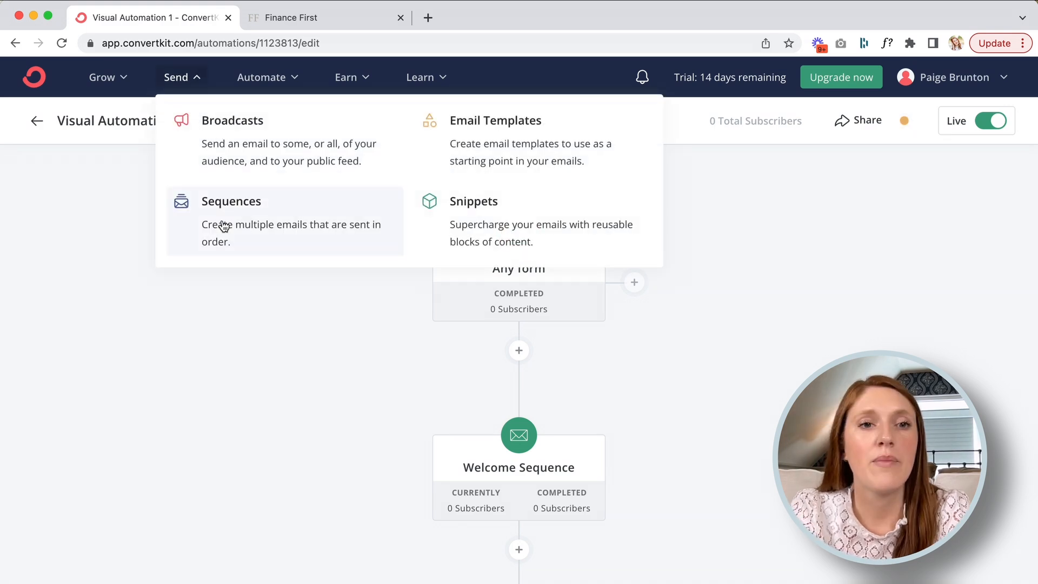
# Step: Open the Welcome Sequence's settings and review its email settings, schedule and subscriber exclusions
pyautogui.click(217, 200)
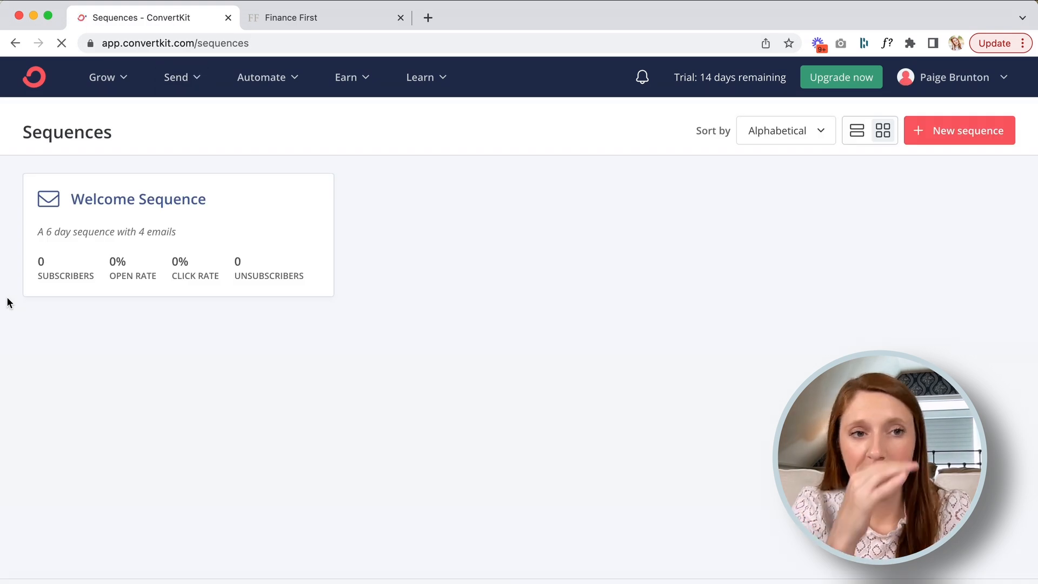
pyautogui.click(111, 207)
pyautogui.click(996, 119)
pyautogui.scroll(-5, 7, 342)
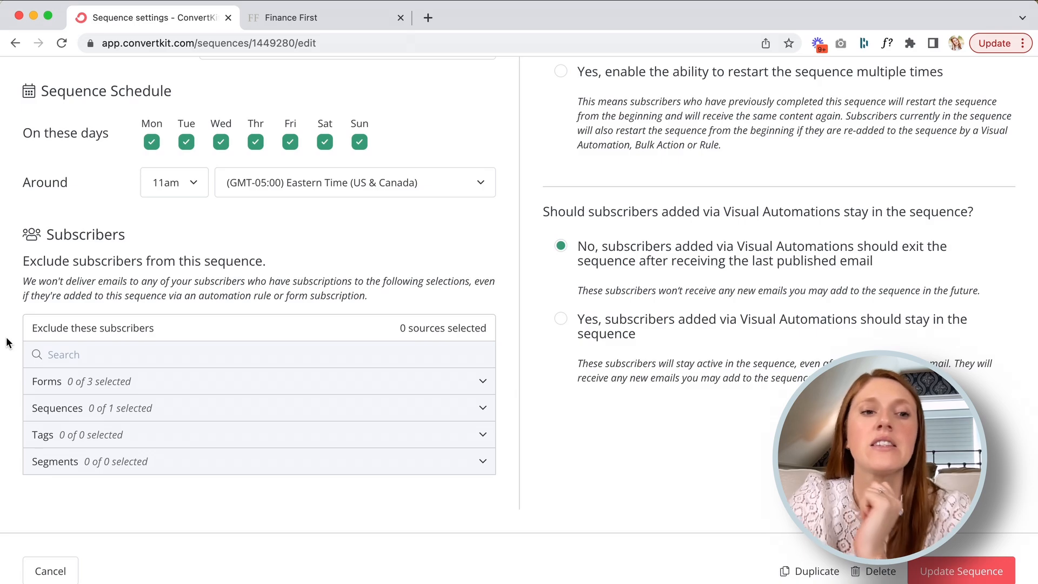
pyautogui.scroll(5, 172, 295)
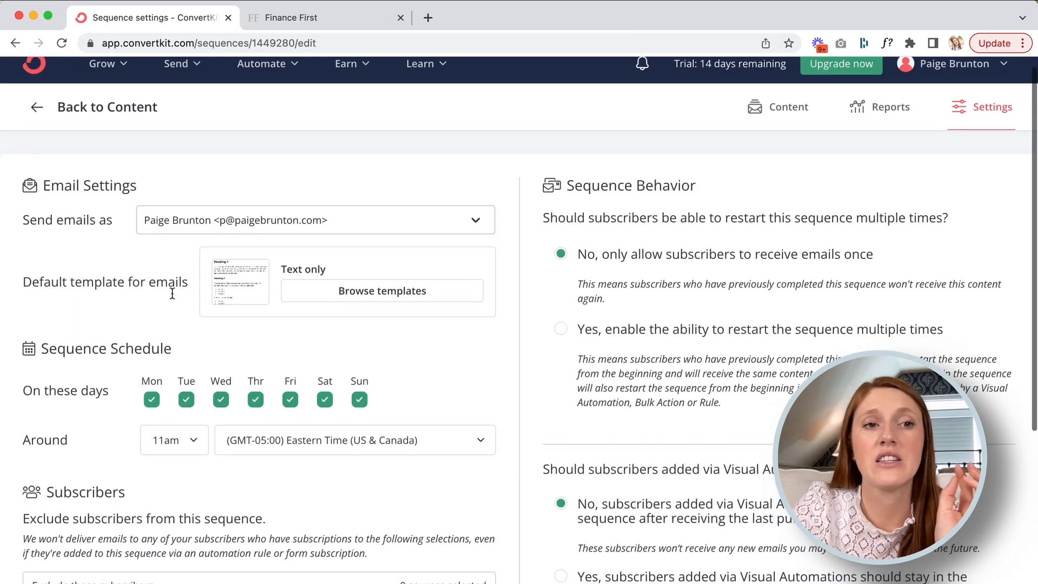
pyautogui.scroll(-4, 170, 292)
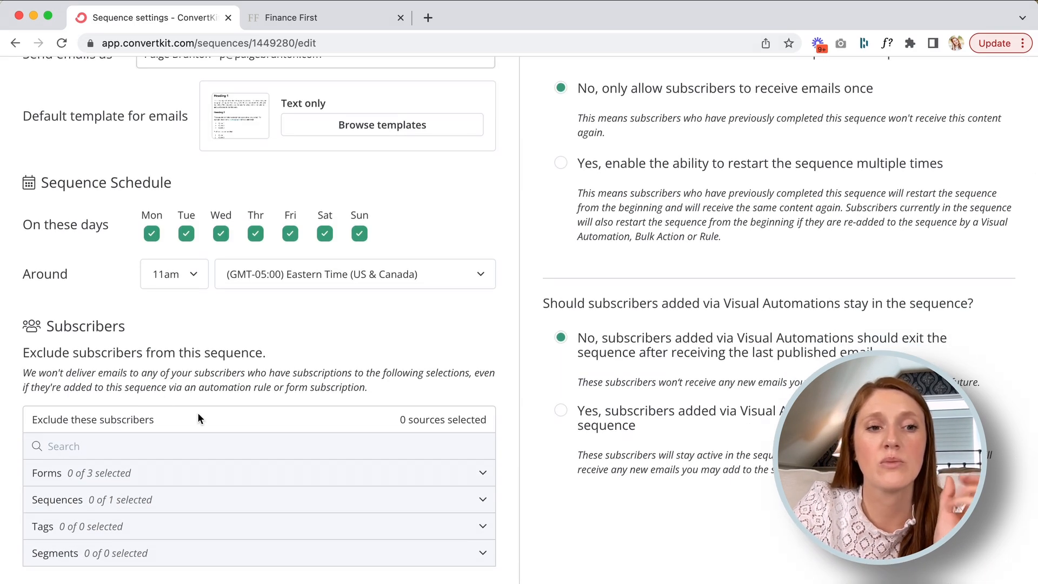
# Step: Exclude subscribers of the second Clare form from the Welcome Sequence
pyautogui.click(175, 472)
pyautogui.scroll(-2, 176, 474)
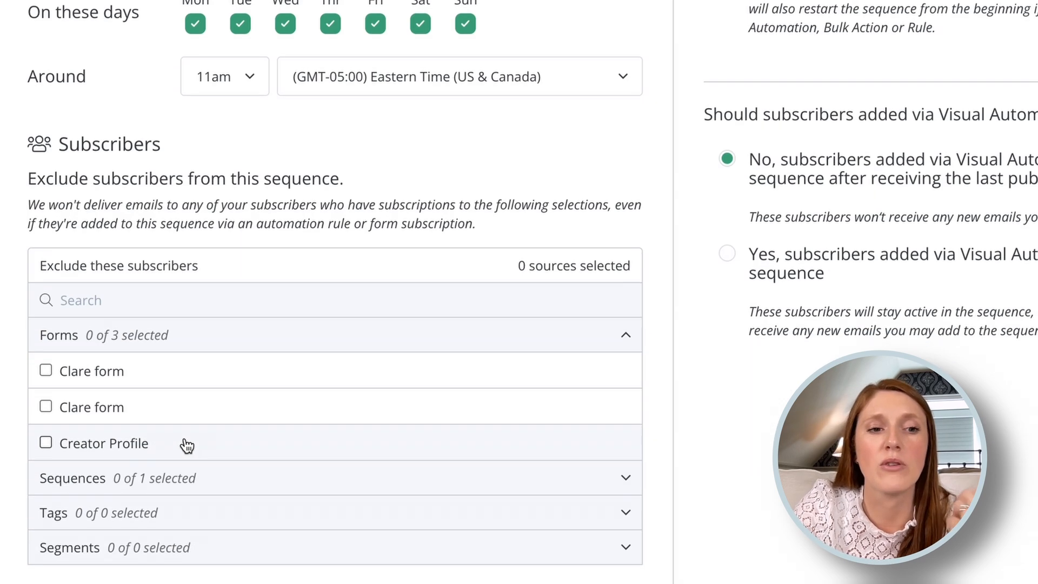
pyautogui.click(47, 407)
pyautogui.scroll(-1, 9, 400)
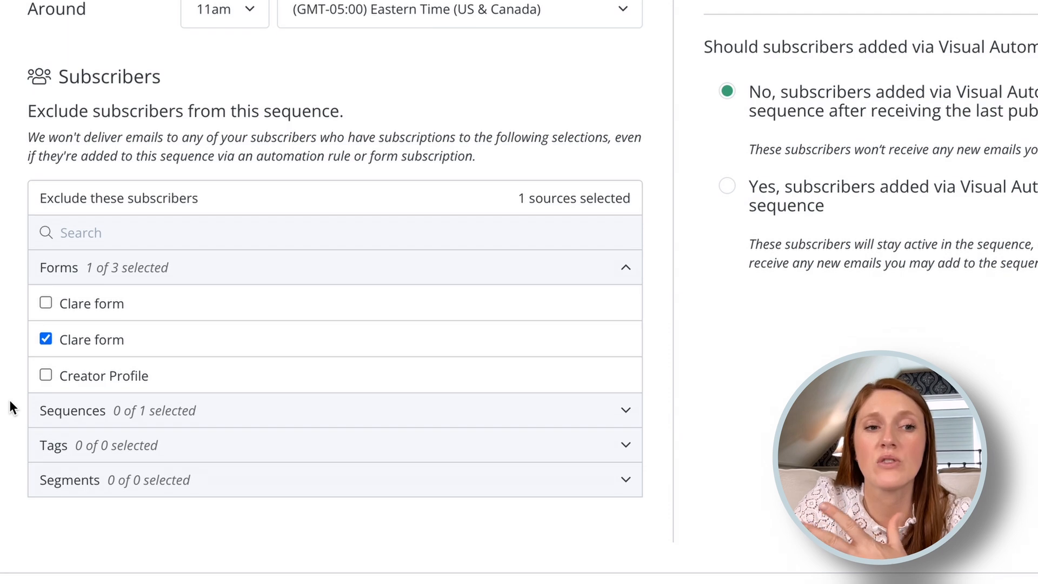
pyautogui.click(301, 269)
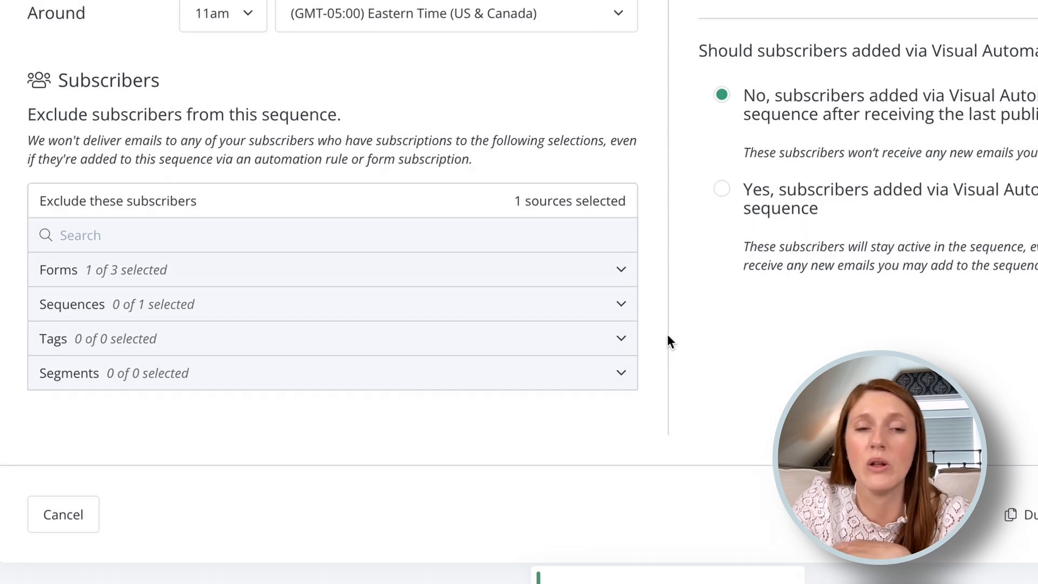
pyautogui.scroll(6, 672, 340)
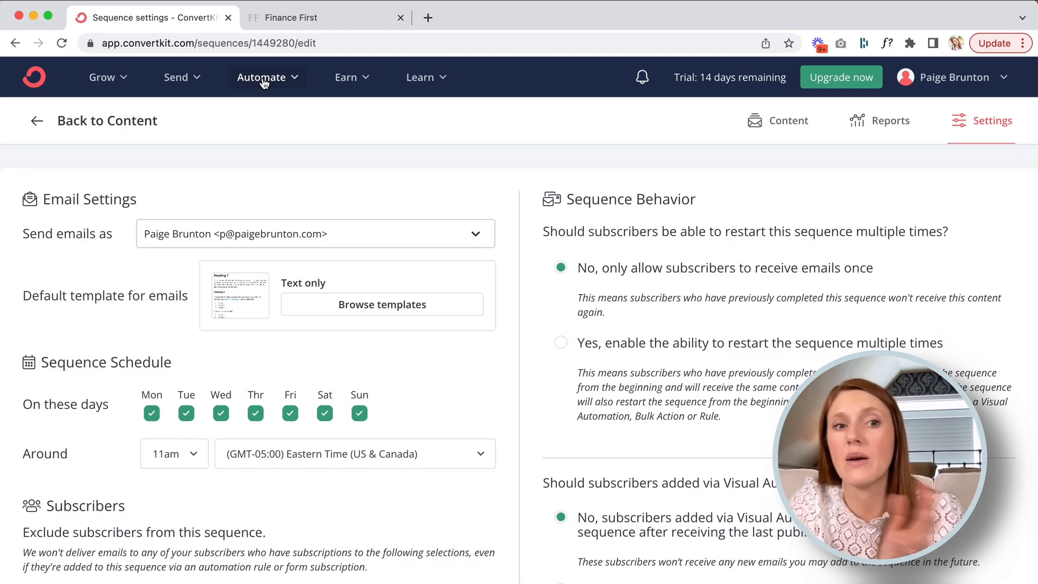
pyautogui.scroll(-4, 5, 423)
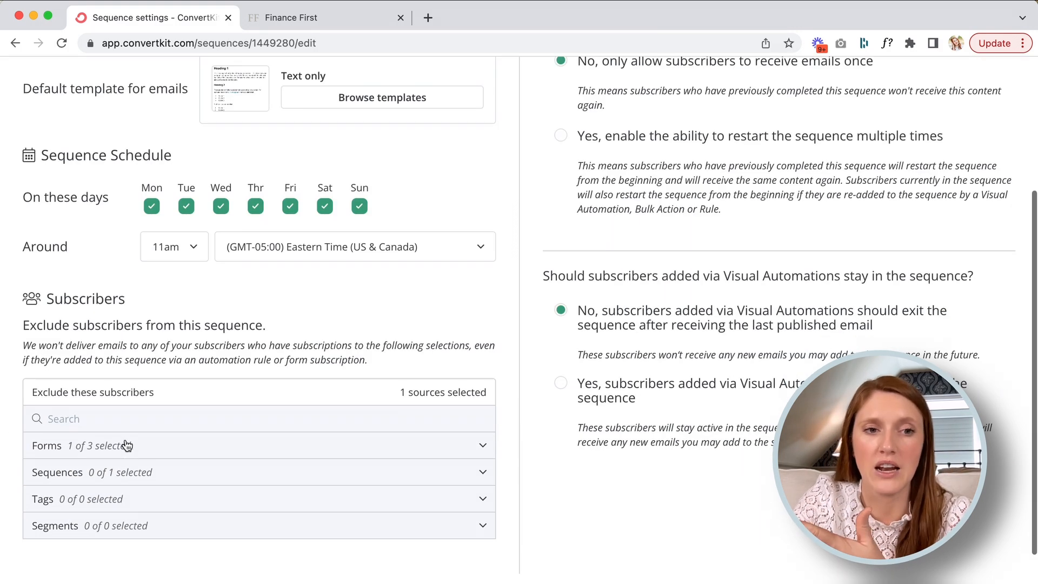
pyautogui.scroll(5, 176, 472)
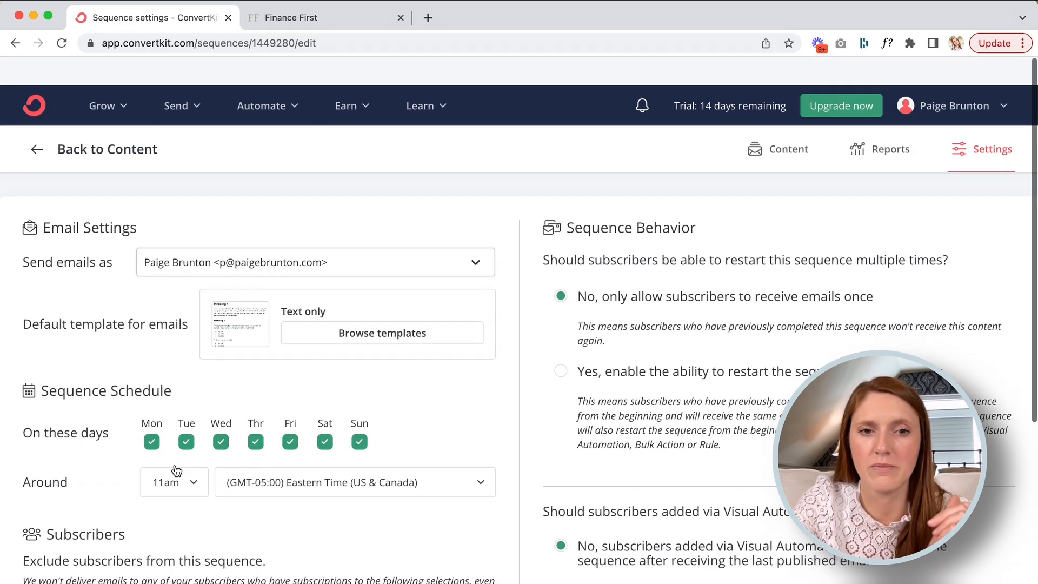
# Step: Create a subscriber tag named "Interested In: Legal Templates"
pyautogui.click(102, 105)
pyautogui.click(227, 161)
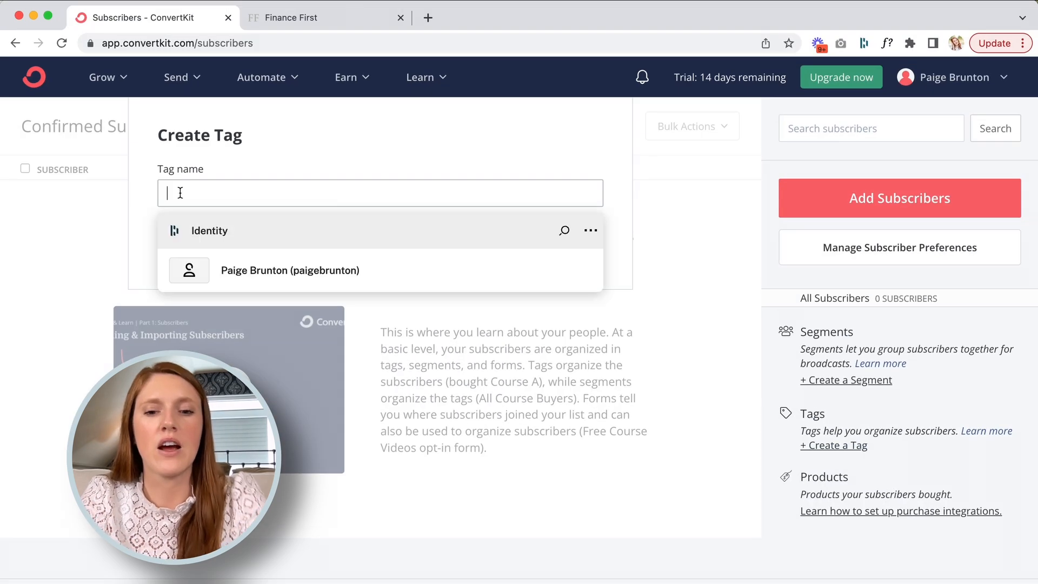
pyautogui.write('nterested In: Legal Templates')
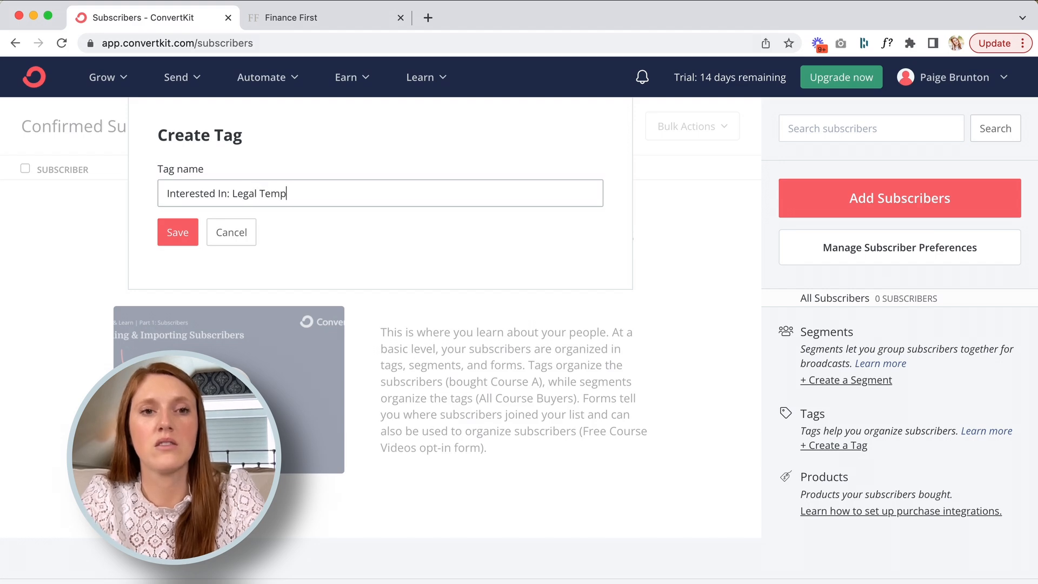
pyautogui.click(177, 233)
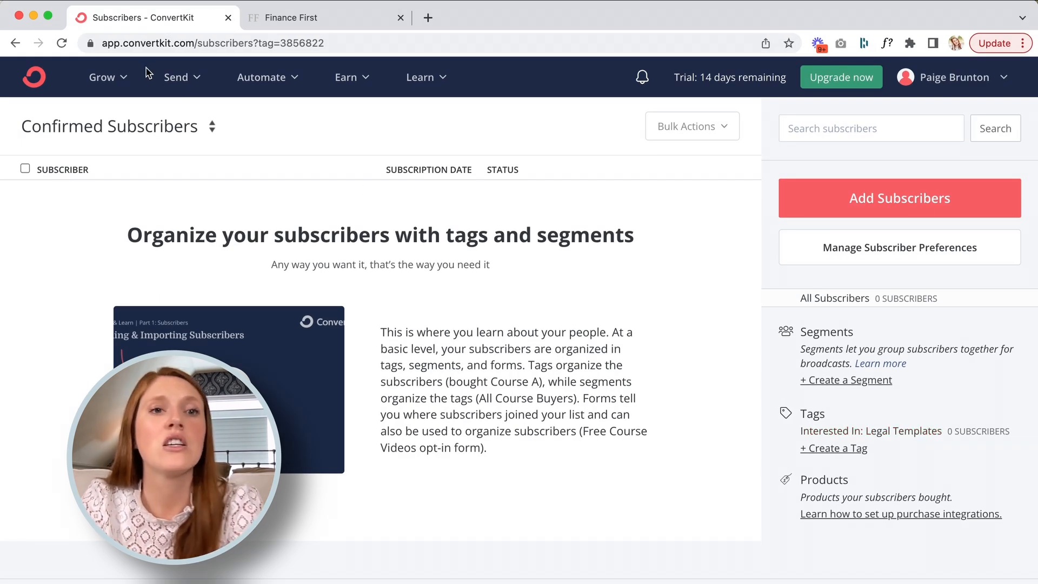
# Step: Open the draft broadcast "OMG! It sold out in 30 seconds!" and remove its All Subscribers recipient filter
pyautogui.click(184, 79)
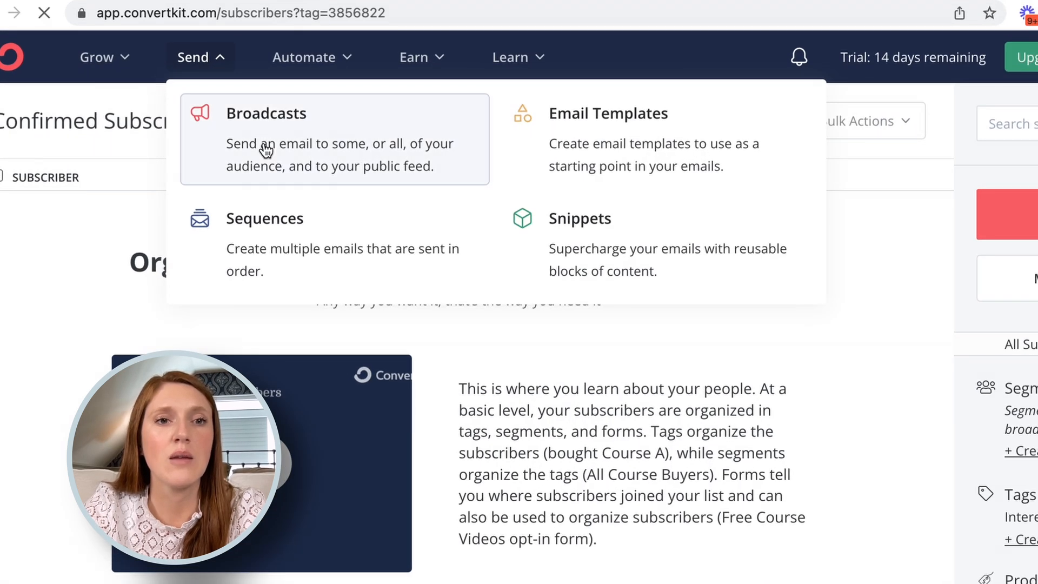
pyautogui.click(229, 145)
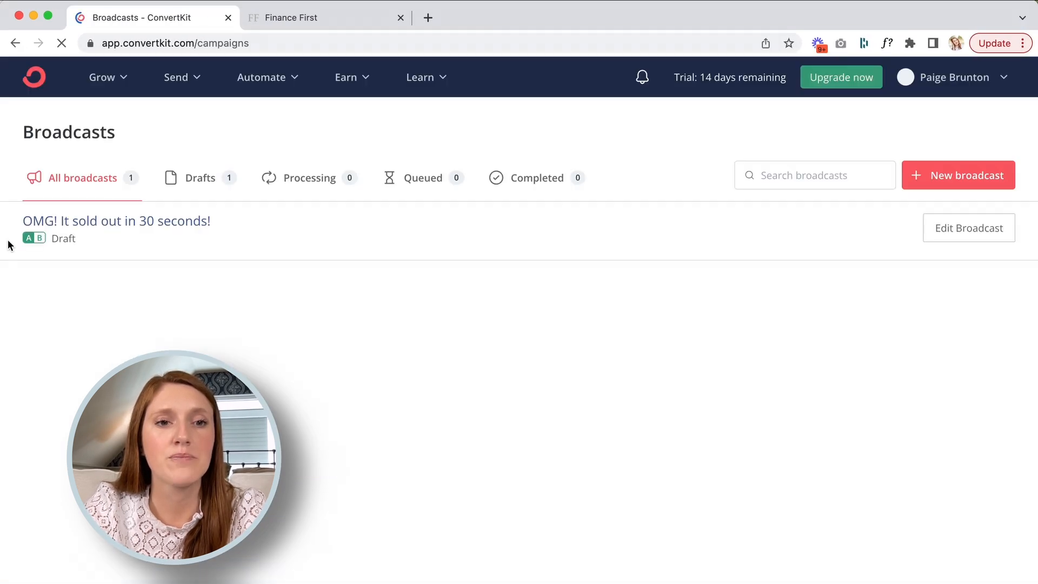
pyautogui.click(116, 221)
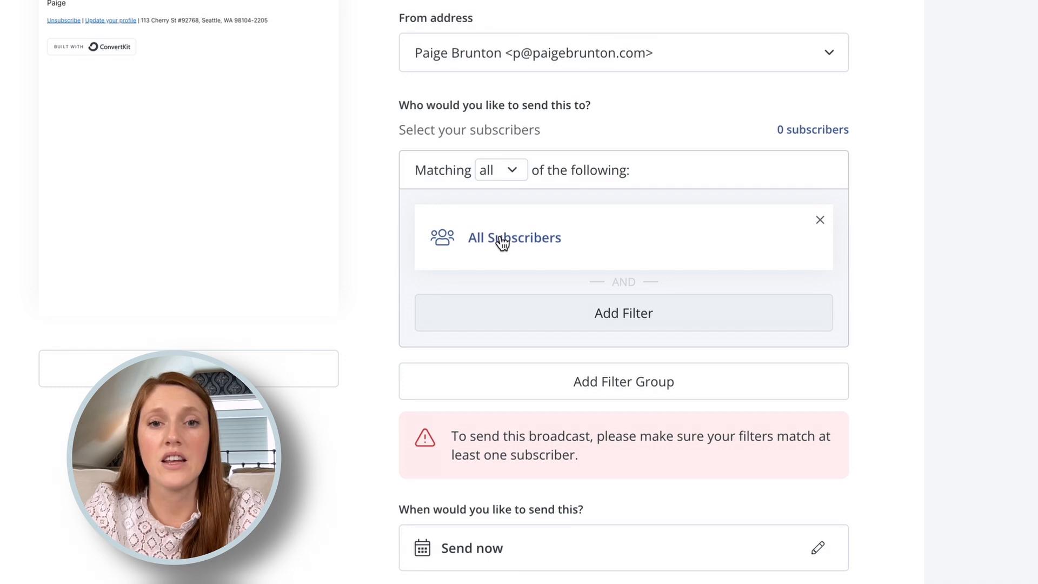
pyautogui.click(821, 225)
# Step: Add a recipient filter limiting the broadcast to people subscribed to the tag "Interested In: Legal Templates"
pyautogui.click(525, 224)
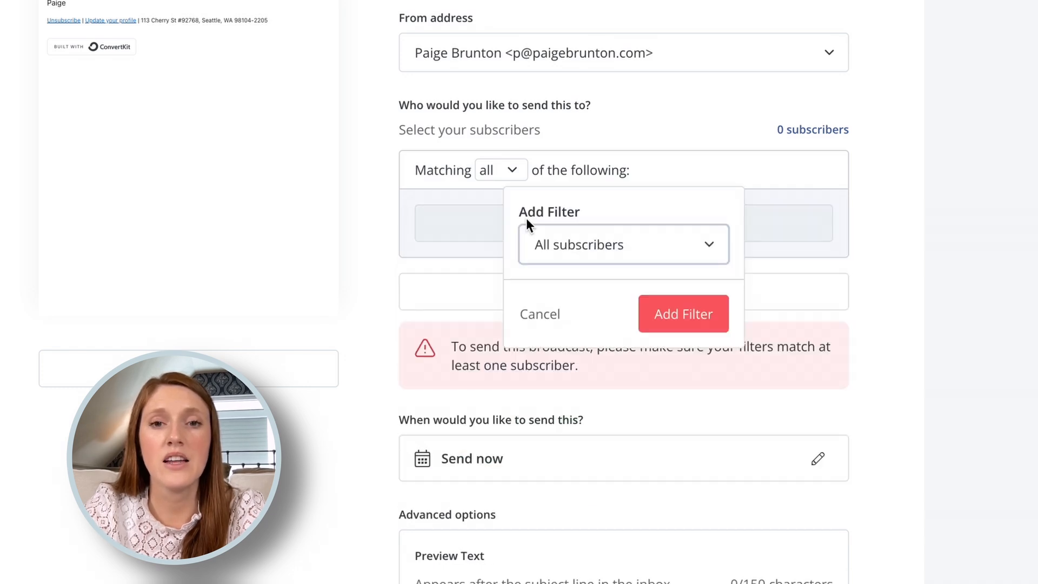
pyautogui.click(563, 244)
pyautogui.click(579, 339)
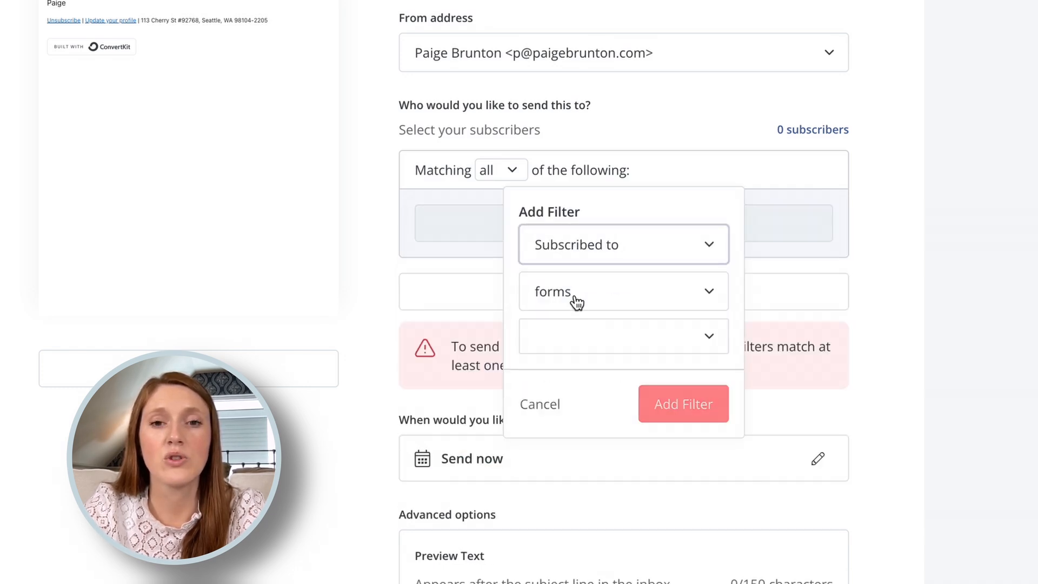
pyautogui.click(572, 294)
pyautogui.click(566, 429)
pyautogui.click(571, 343)
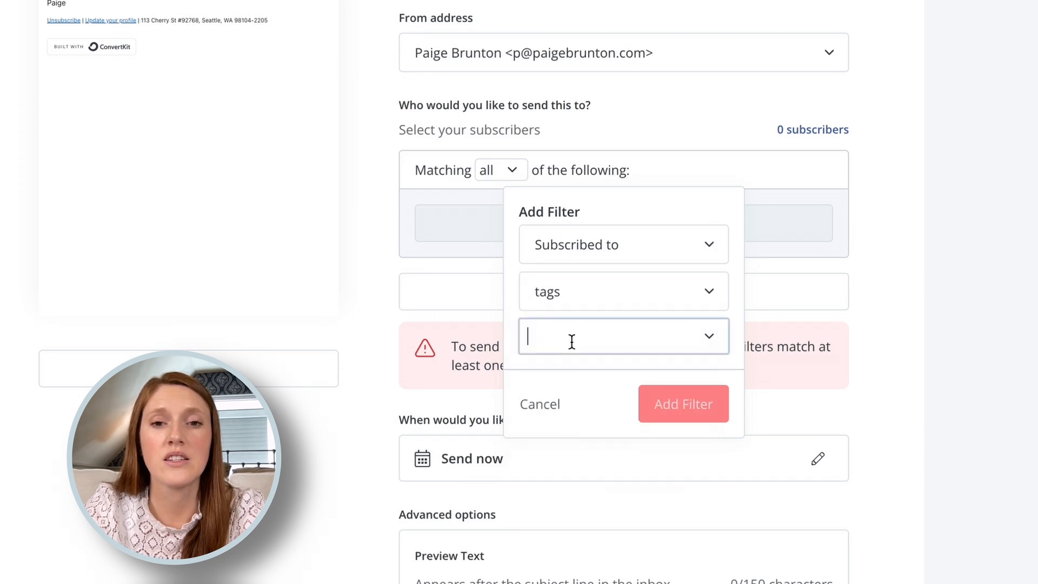
pyautogui.click(710, 339)
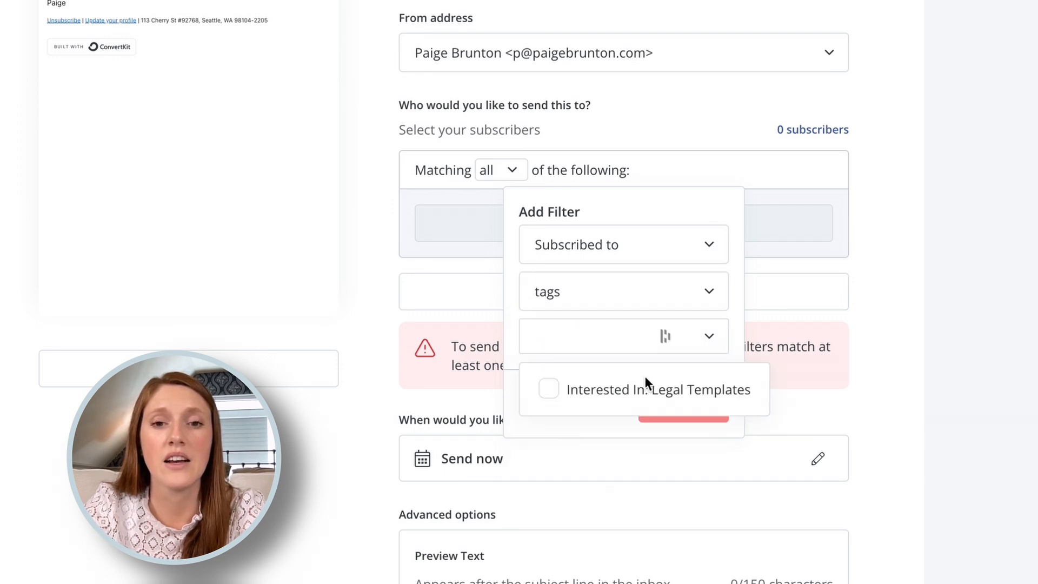
pyautogui.click(549, 390)
pyautogui.click(741, 346)
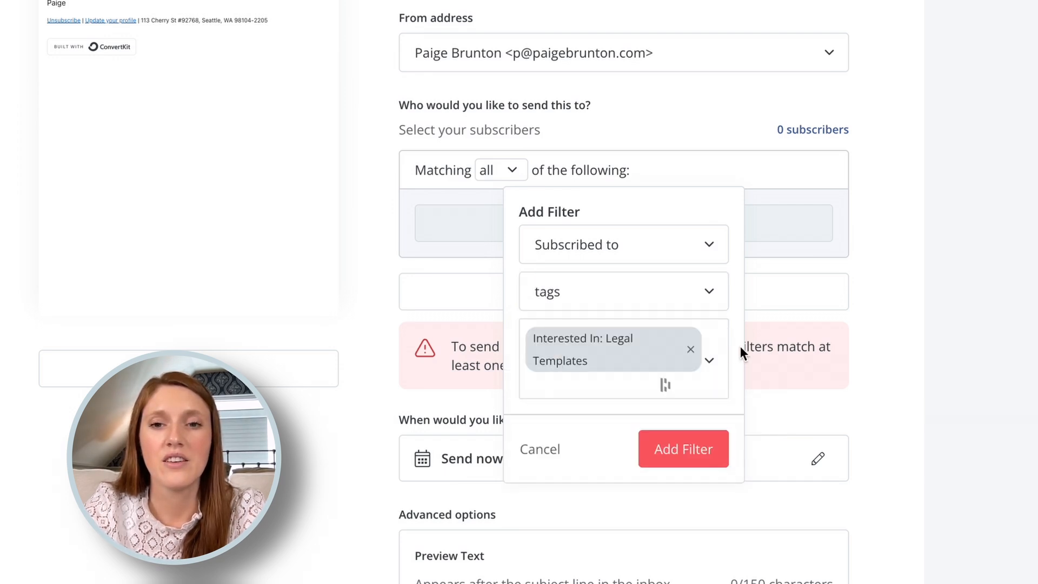
pyautogui.click(676, 455)
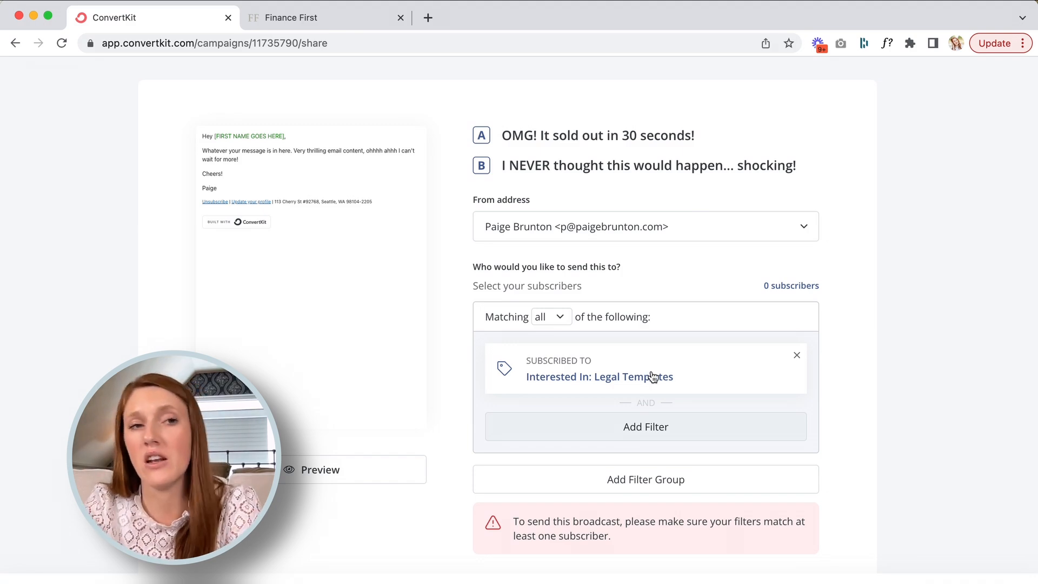
pyautogui.scroll(3, 876, 376)
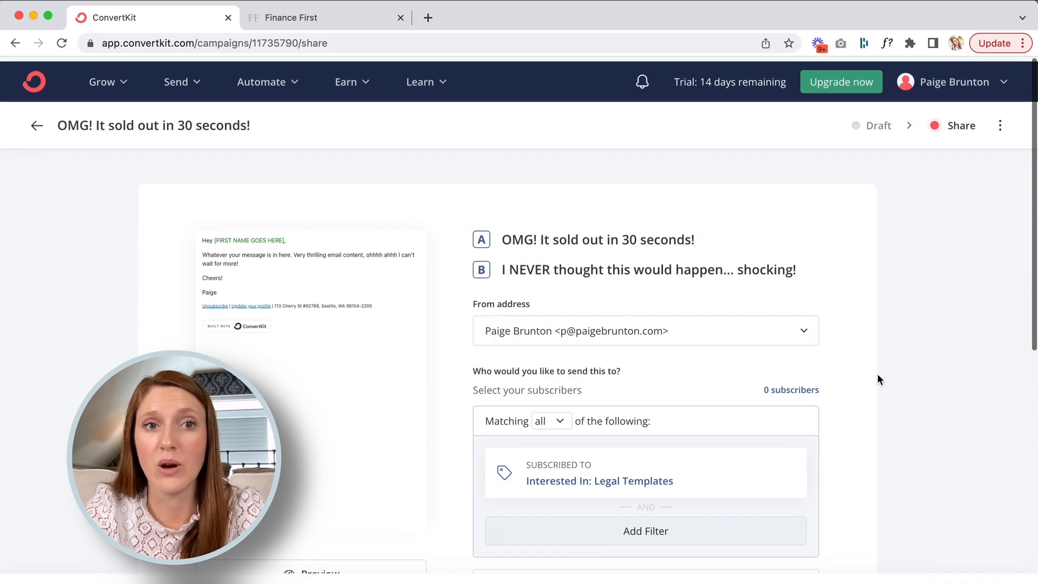
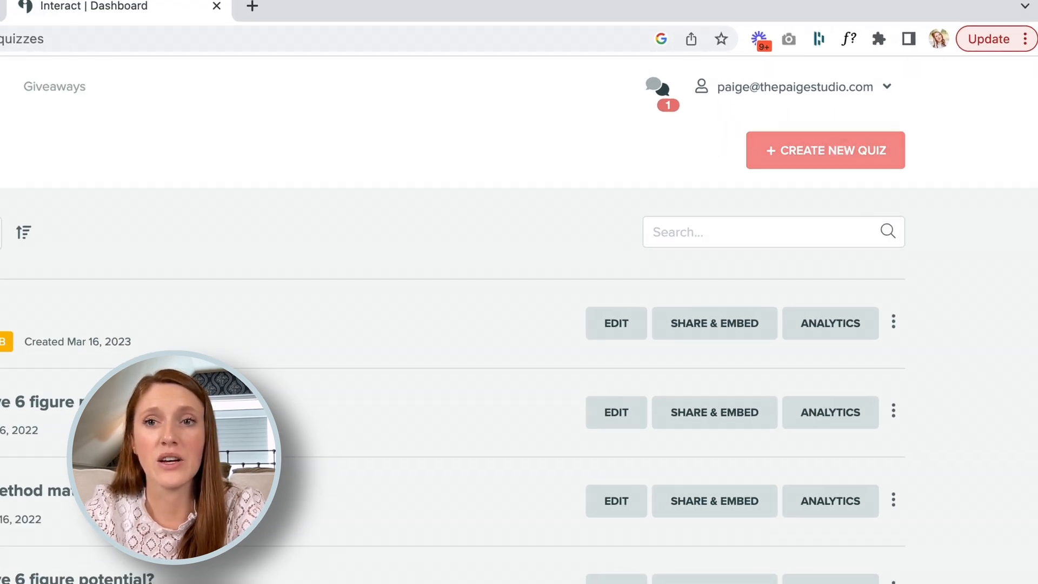
# Step: Create a new quiz in Interact from the "Which zodiac element are you?" template
pyautogui.click(840, 152)
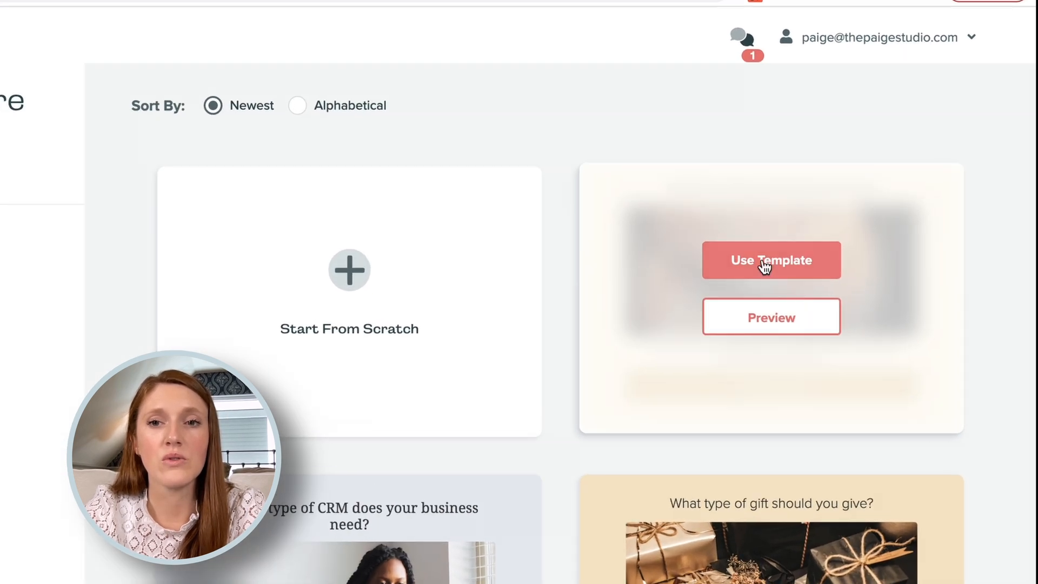
pyautogui.click(765, 265)
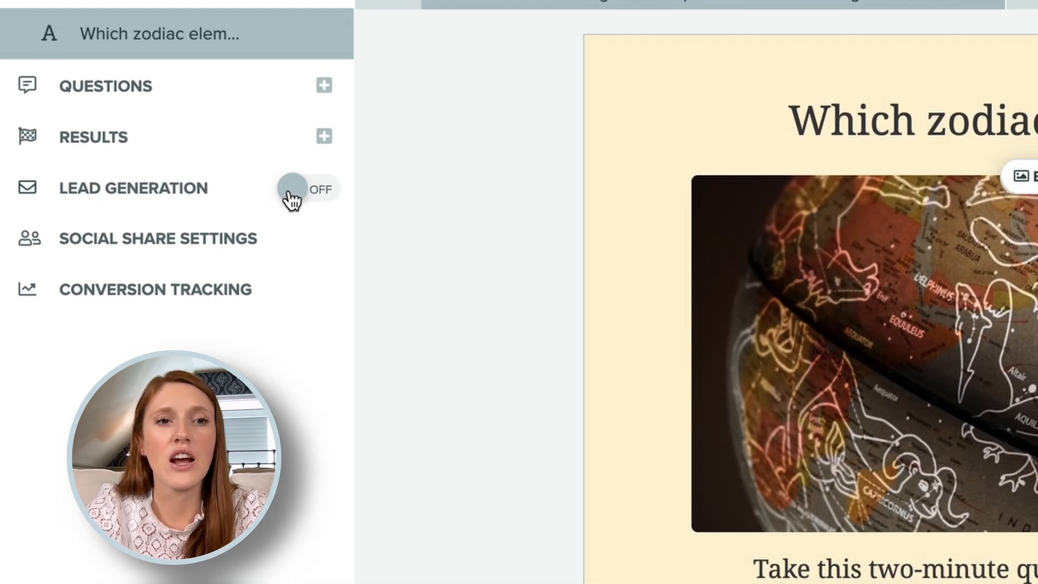
# Step: Turn on the quiz's lead generation and add First Name to the opt-in form's contact fields
pyautogui.click(292, 198)
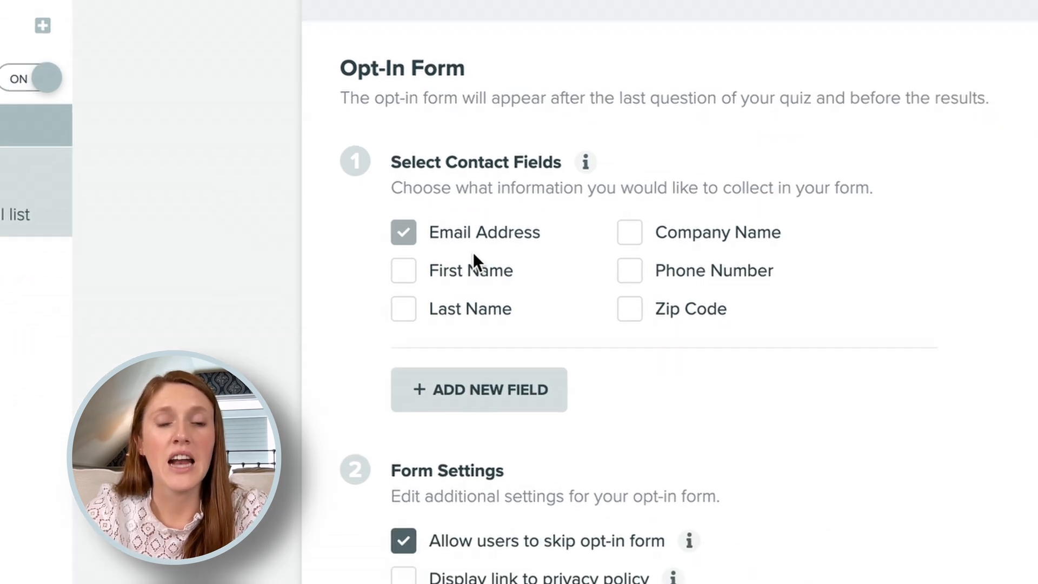
pyautogui.click(401, 277)
pyautogui.scroll(-2, 281, 278)
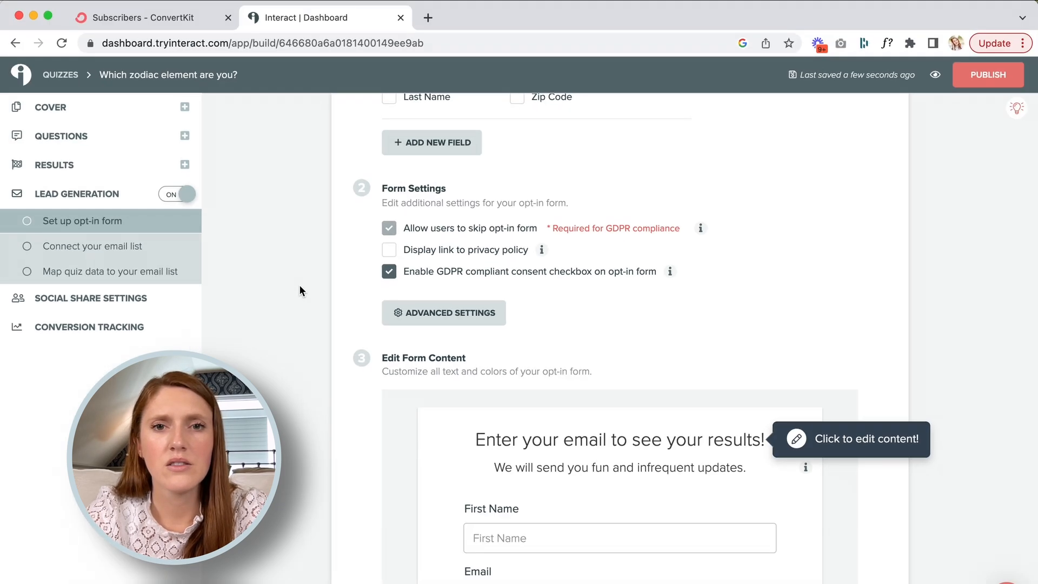
# Step: Save the opt-in form and connect the quiz to ConvertKit as its email marketing program
pyautogui.scroll(-7, 303, 265)
pyautogui.click(840, 501)
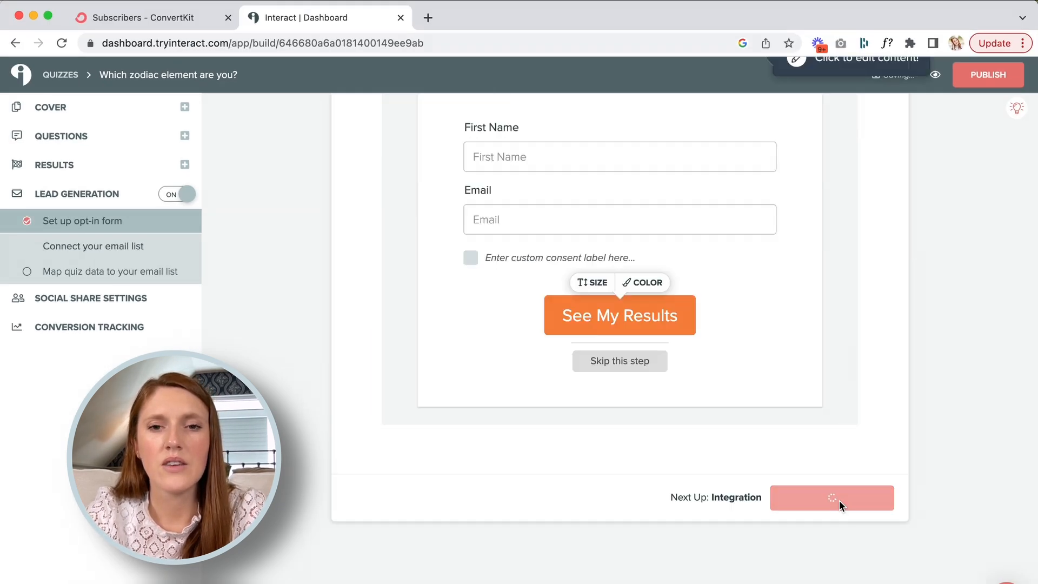
pyautogui.scroll(-2, 275, 377)
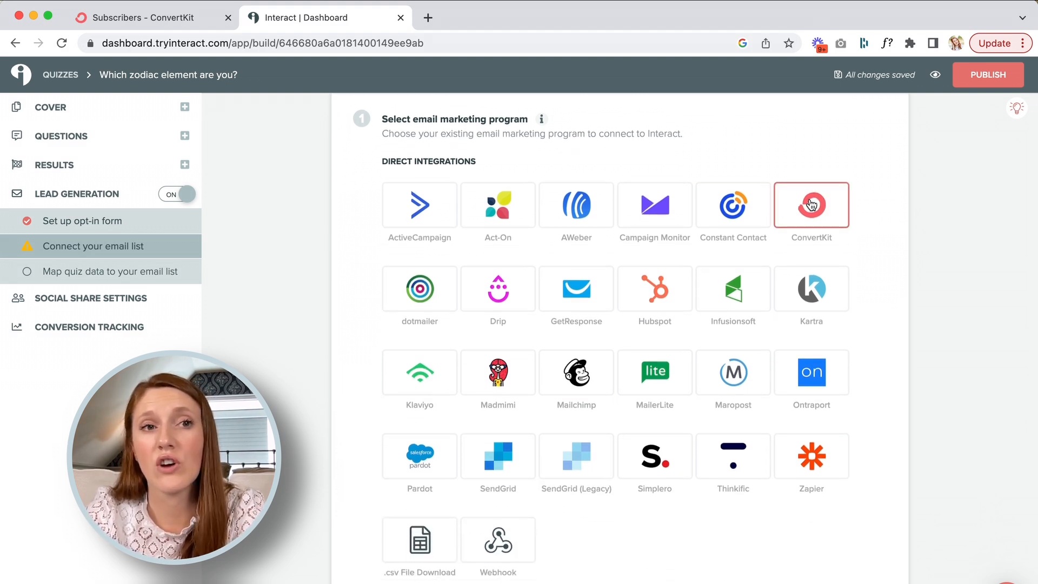
pyautogui.click(811, 204)
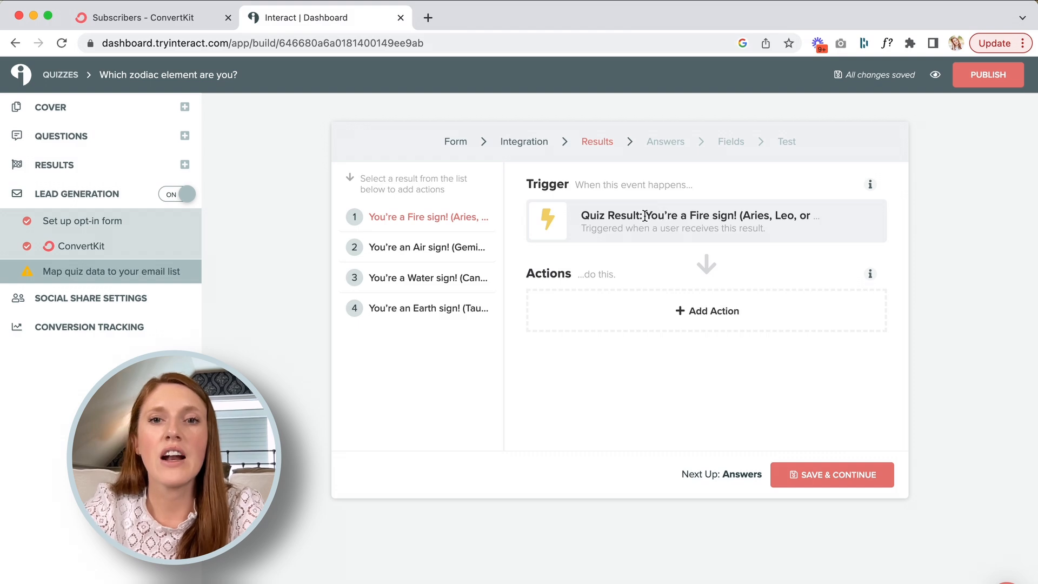
# Step: Map the Fire sign quiz result to the ConvertKit sequence "Mastering blog engagement"
pyautogui.click(660, 310)
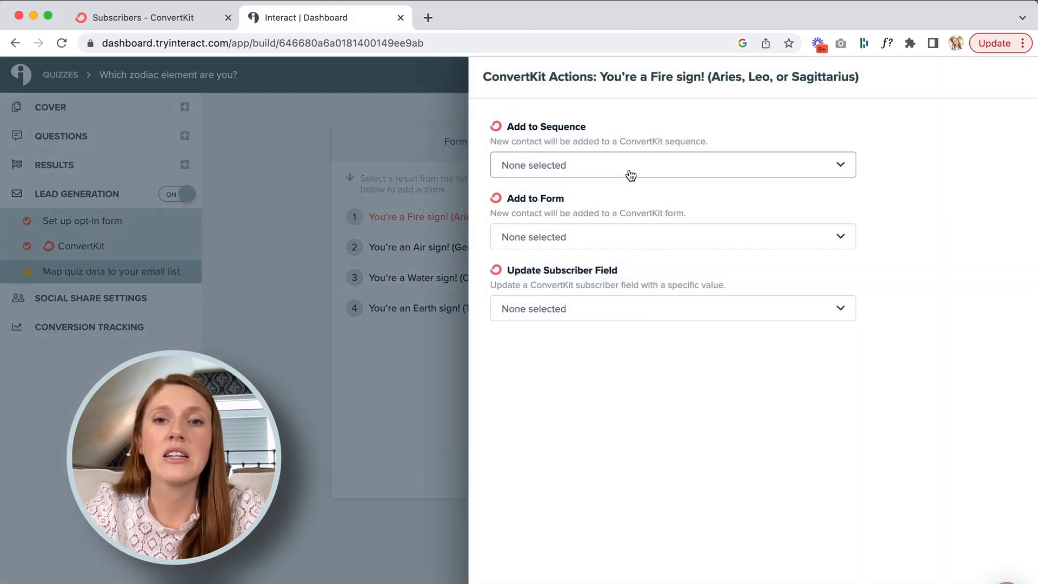
pyautogui.click(628, 172)
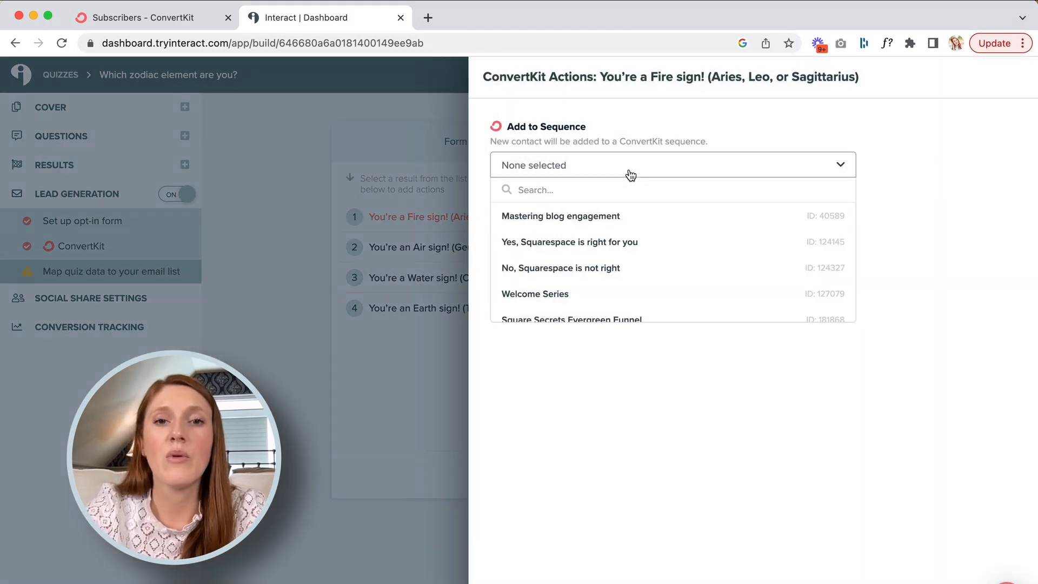
pyautogui.click(672, 216)
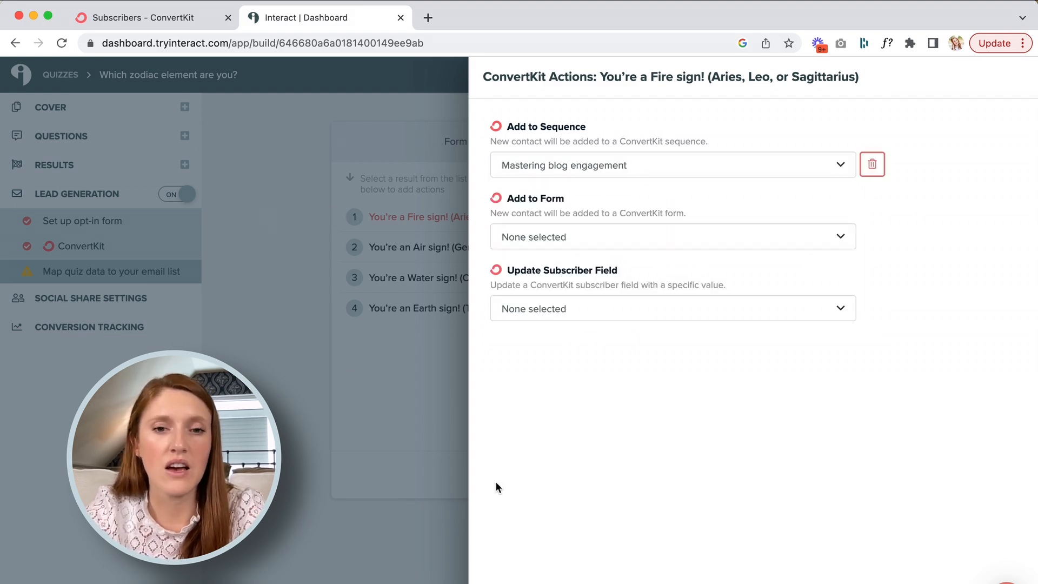
pyautogui.click(422, 310)
# Step: Add an action to the Air sign quiz result that adds contacts to the "Mastering blog engagement" sequence
pyautogui.click(411, 258)
pyautogui.click(683, 329)
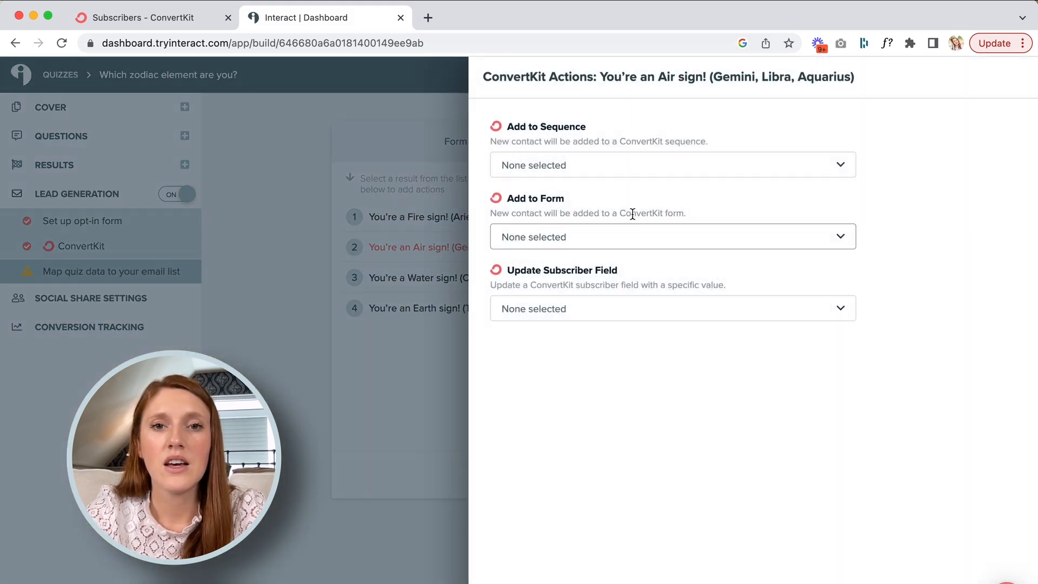
pyautogui.click(599, 167)
pyautogui.click(544, 212)
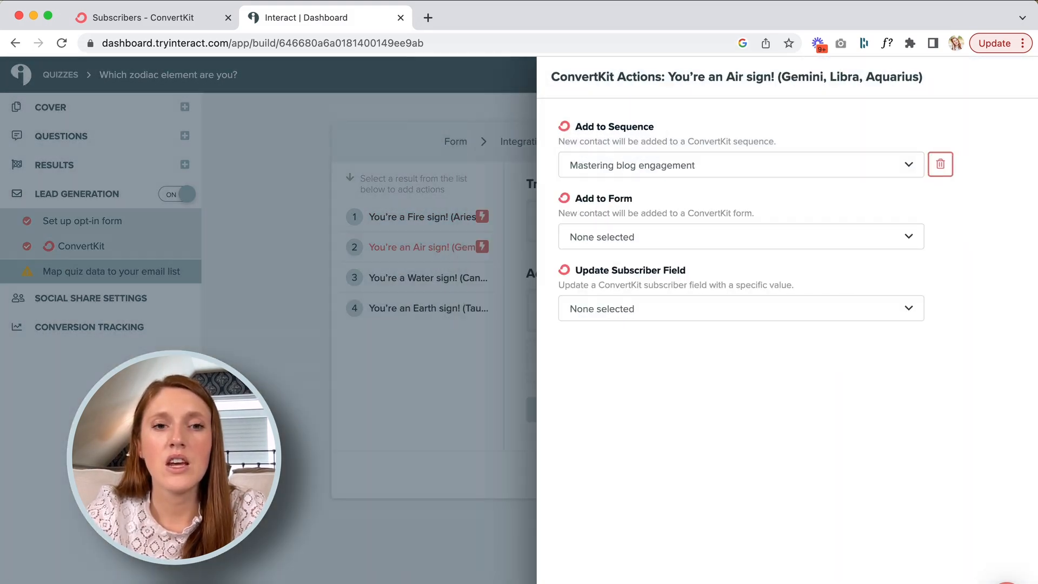
pyautogui.click(272, 312)
# Step: Have the Water sign quiz result add new contacts to the "Mastering blog engagement" sequence
pyautogui.click(413, 277)
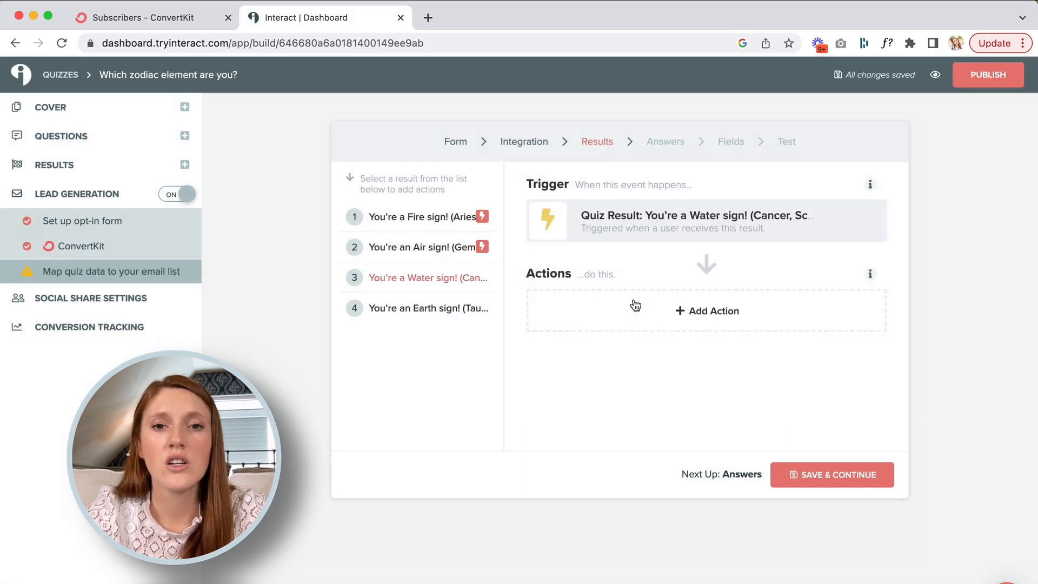
pyautogui.click(624, 294)
pyautogui.click(566, 165)
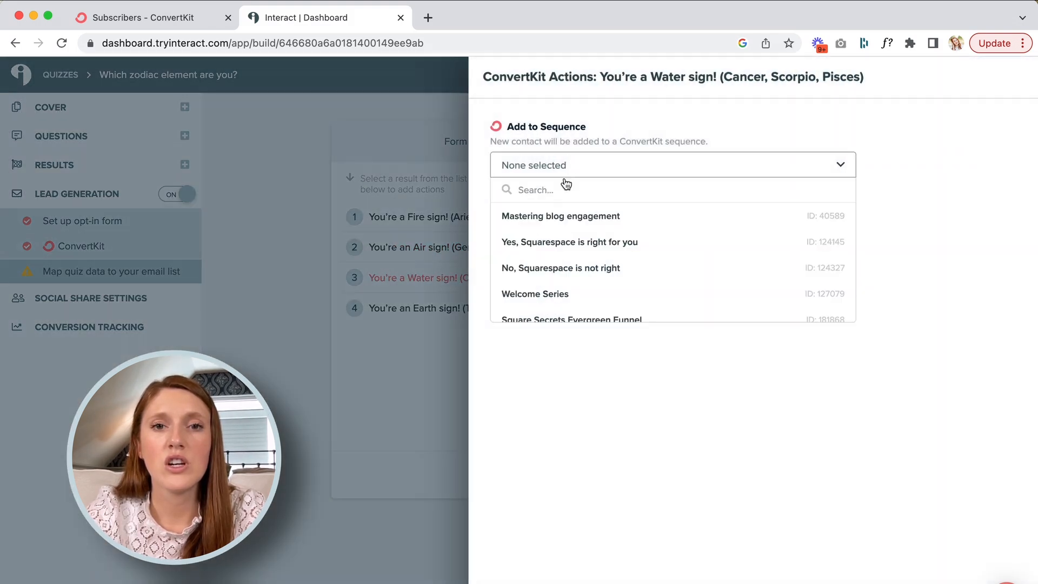
pyautogui.click(554, 217)
pyautogui.click(313, 354)
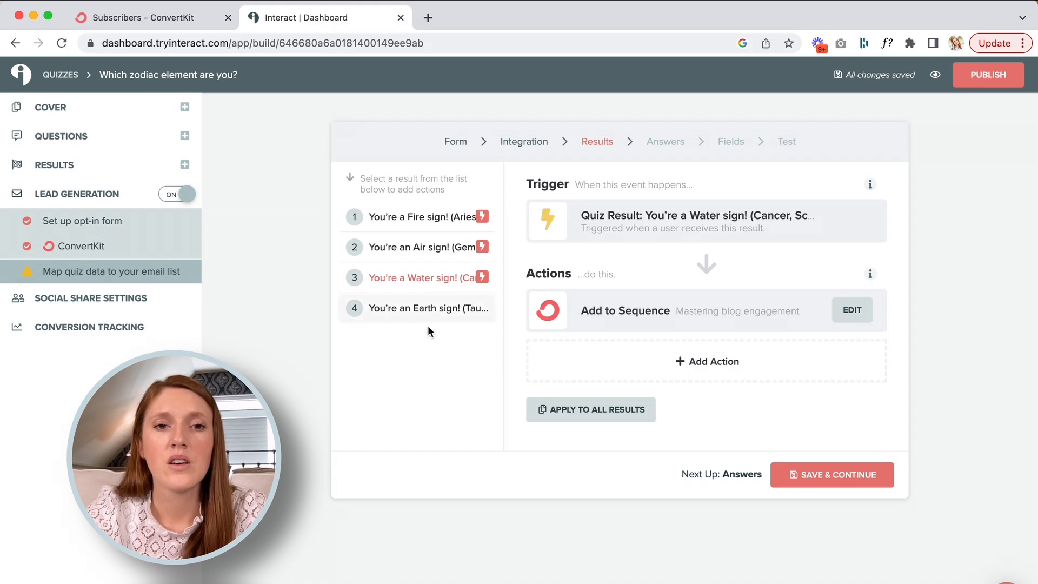
# Step: Map the Earth sign result to the "Mastering blog engagement" sequence, and save the mappings with the default email and first name fields
pyautogui.click(436, 314)
pyautogui.click(655, 308)
pyautogui.click(595, 182)
pyautogui.click(591, 215)
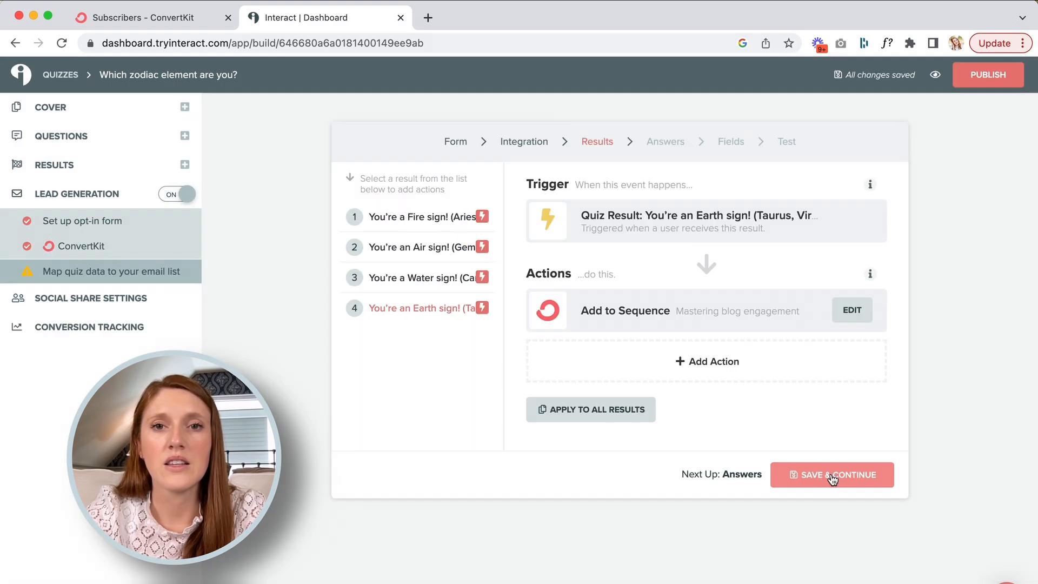
pyautogui.click(828, 475)
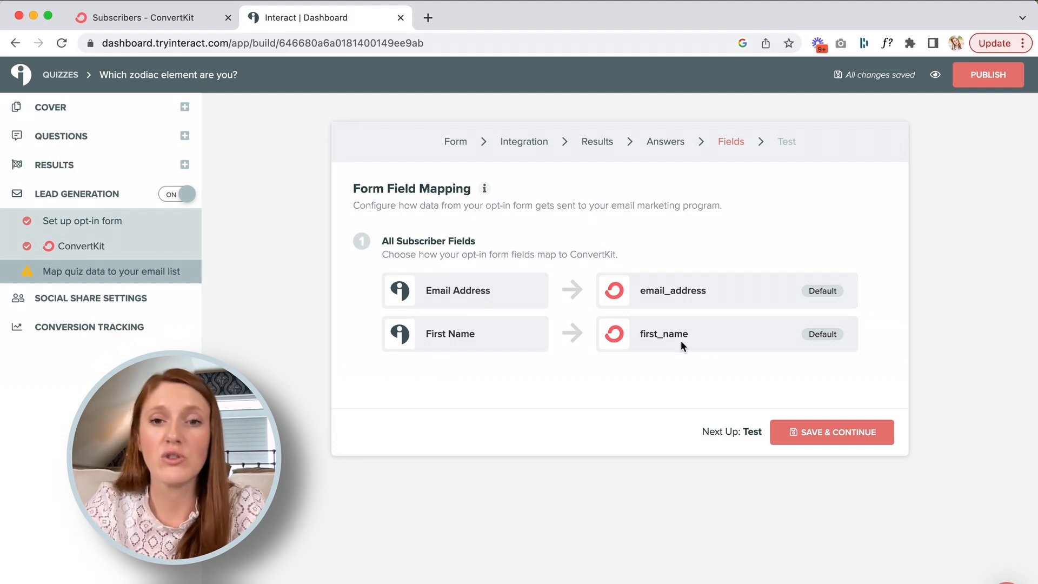
pyautogui.click(829, 430)
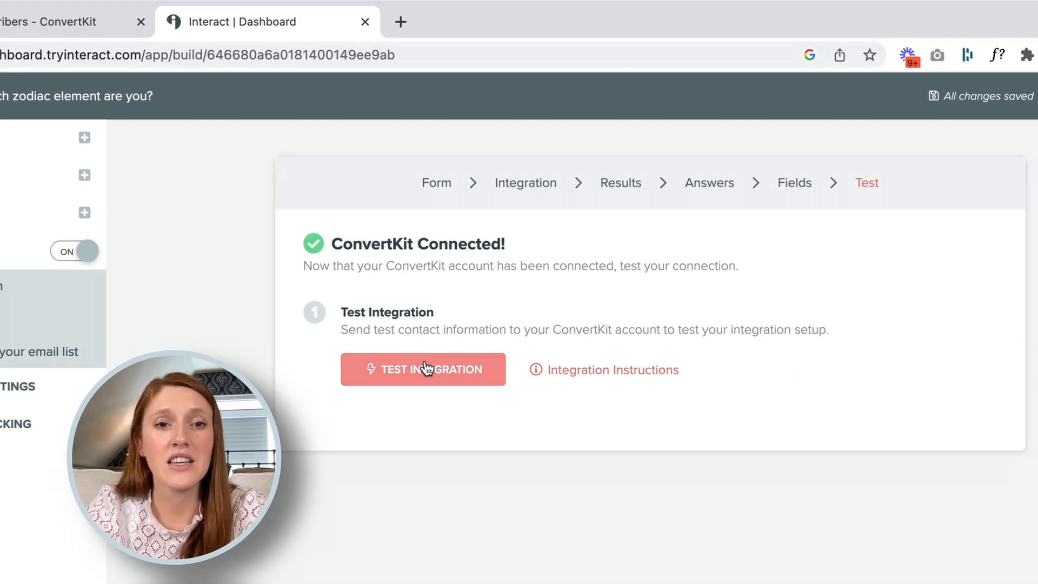
# Step: Test the ConvertKit integration by sending a test lead with an email, first name and the Fire sign quiz result
pyautogui.click(428, 368)
pyautogui.write('Paige')
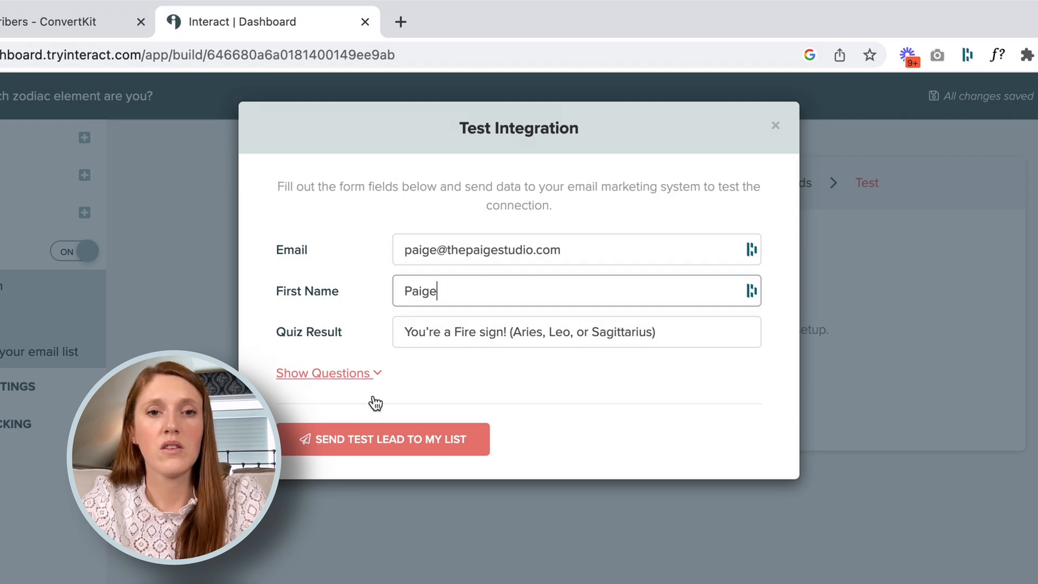
pyautogui.click(357, 451)
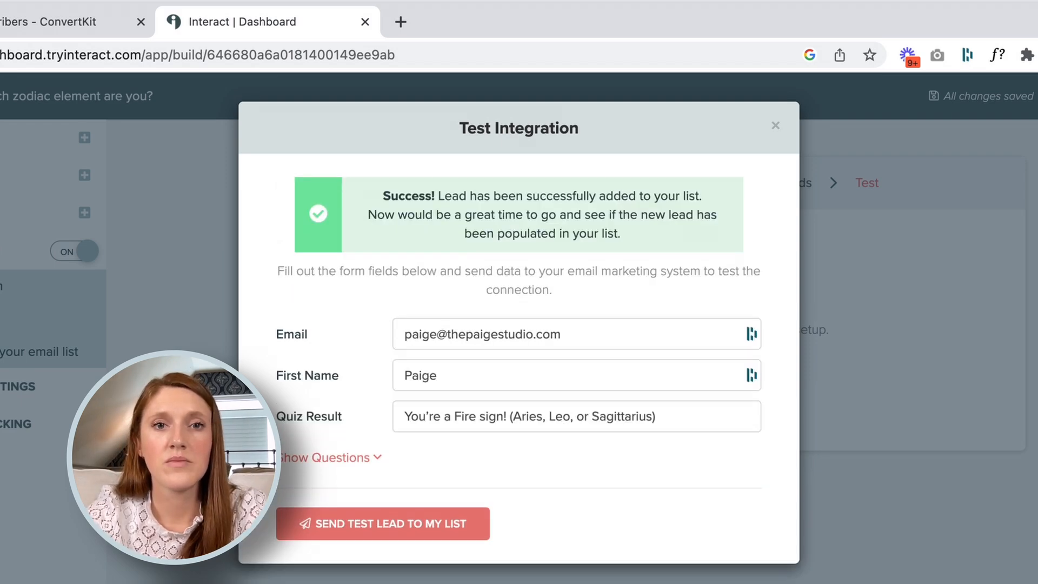
pyautogui.click(161, 323)
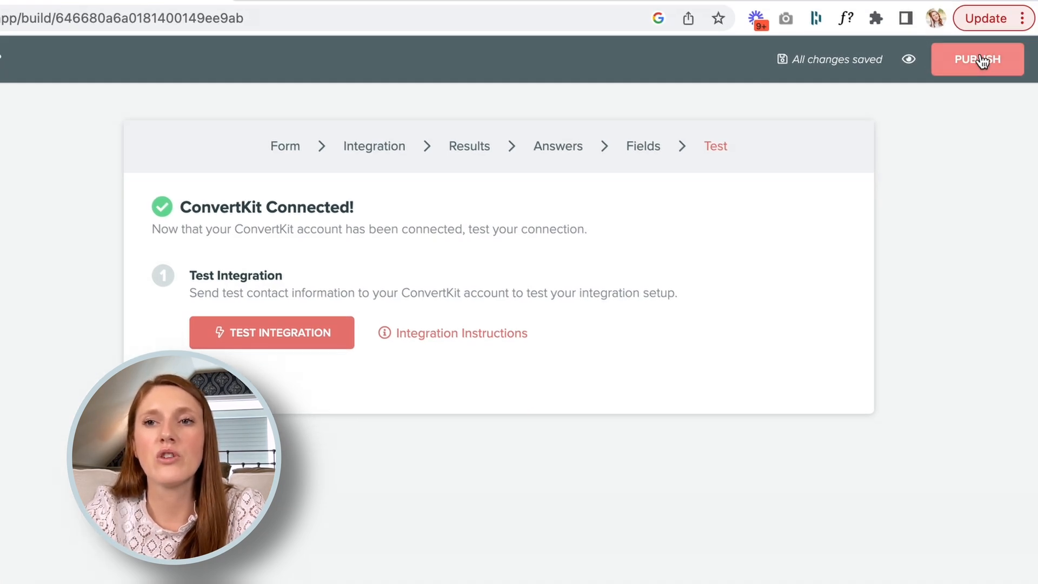
# Step: Publish the quiz changes and copy the quiz's JavaScript embed code
pyautogui.click(981, 61)
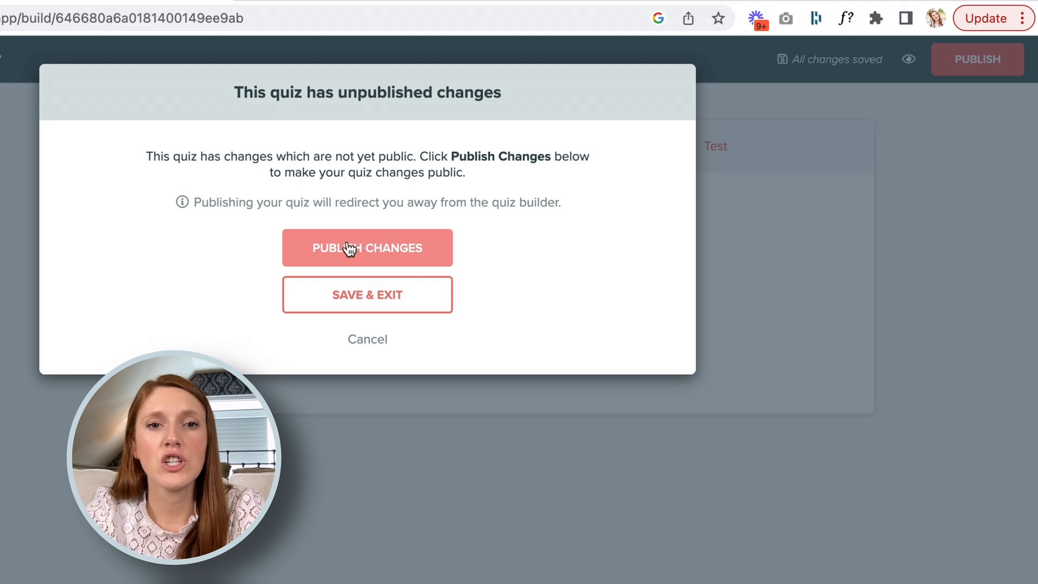
pyautogui.click(357, 249)
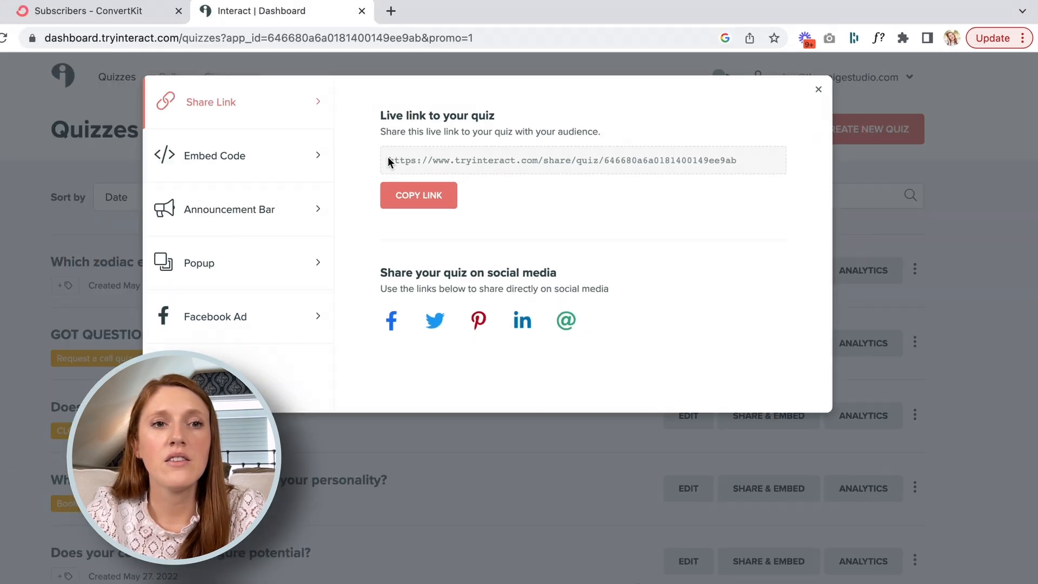
pyautogui.click(38, 162)
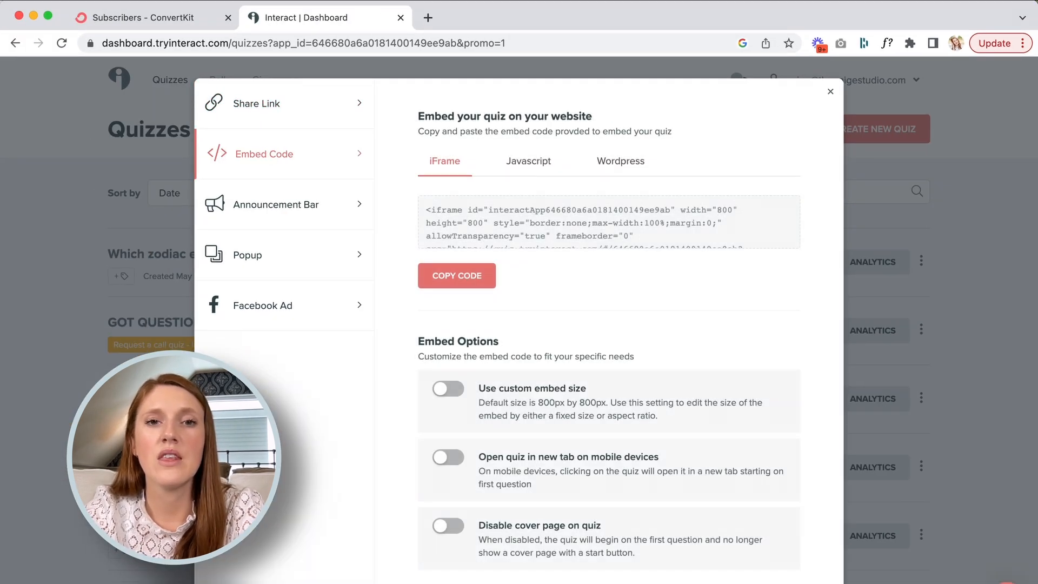
pyautogui.click(527, 162)
pyautogui.click(461, 276)
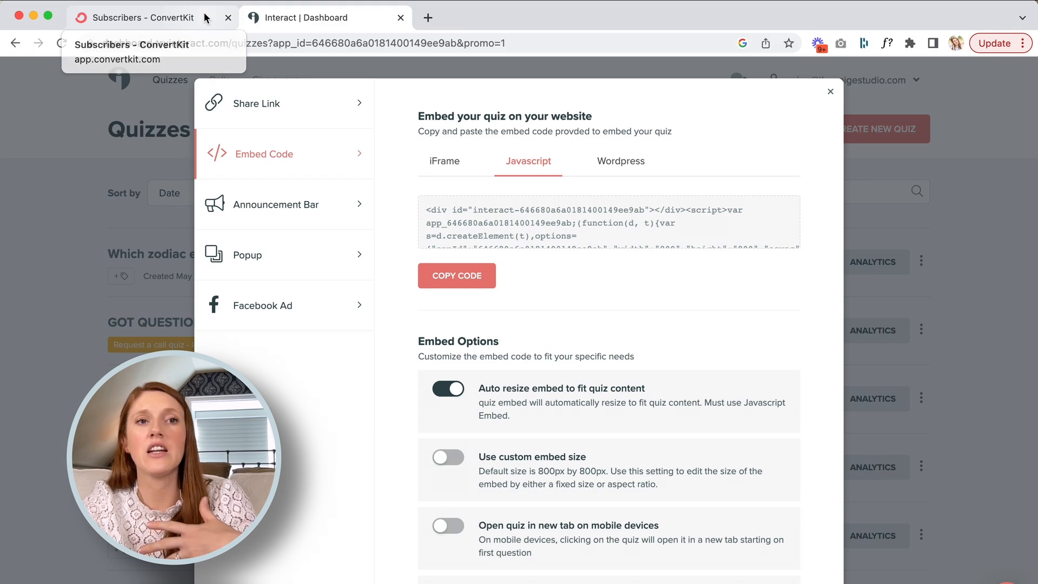
pyautogui.click(206, 17)
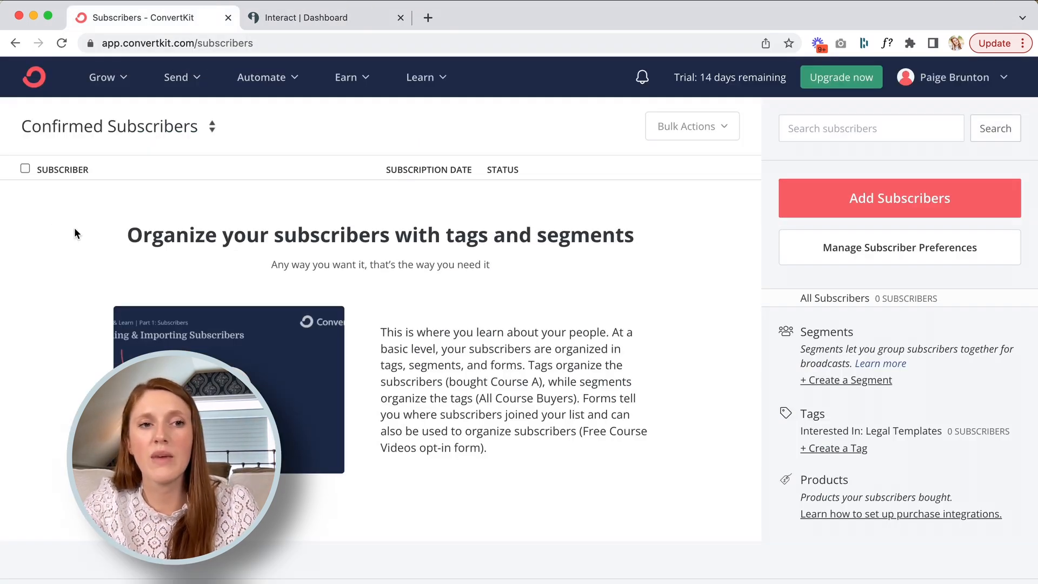
pyautogui.click(325, 16)
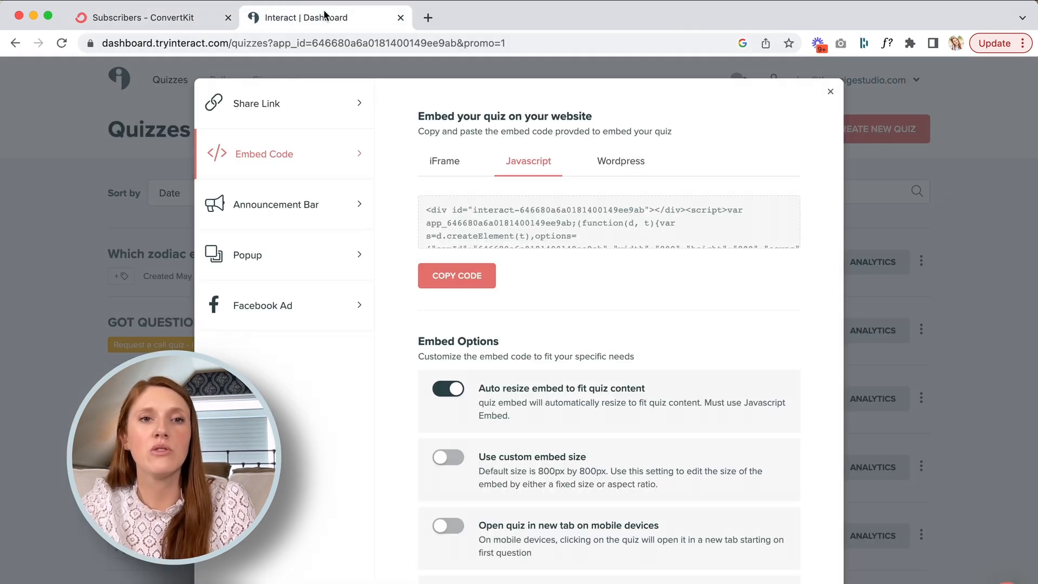